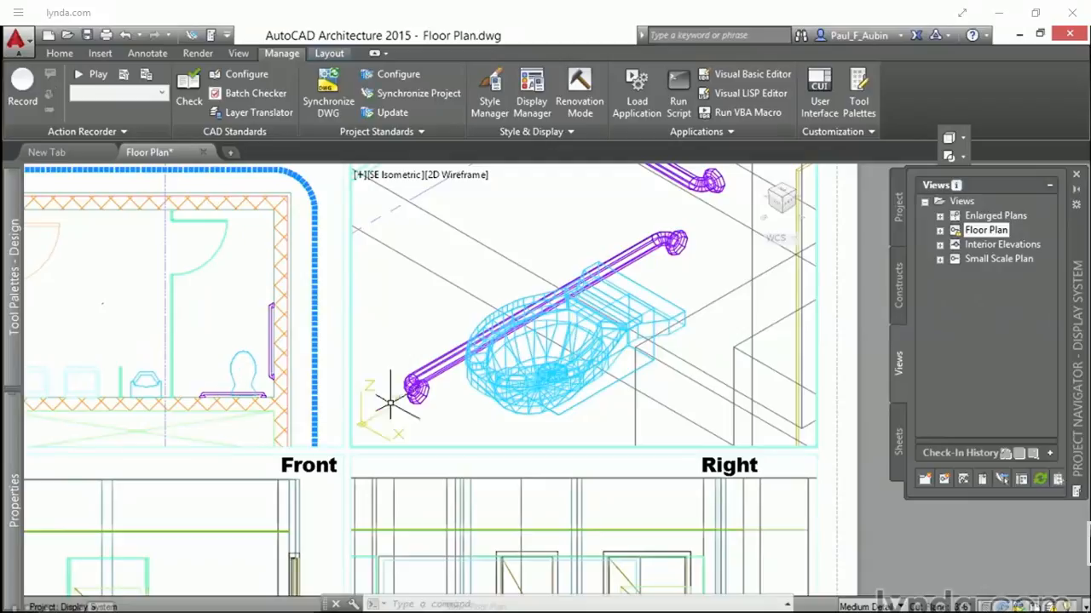
# Step: Open the Display Manager, expand the drawing's Configurations, and show the settings of the Medium Detail configuration
pyautogui.moveTo(537, 386)
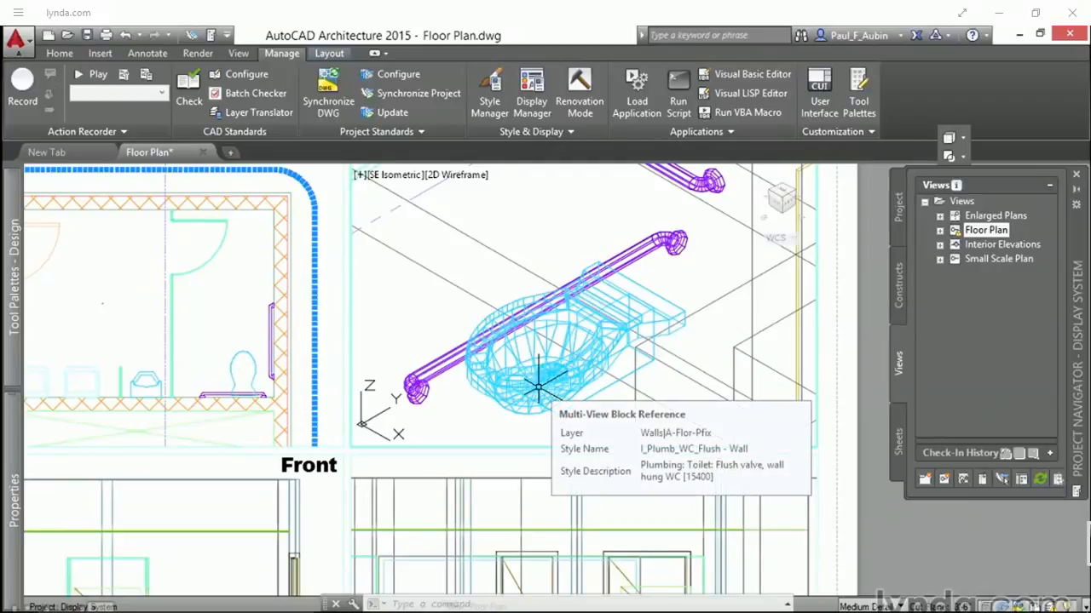
pyautogui.click(283, 54)
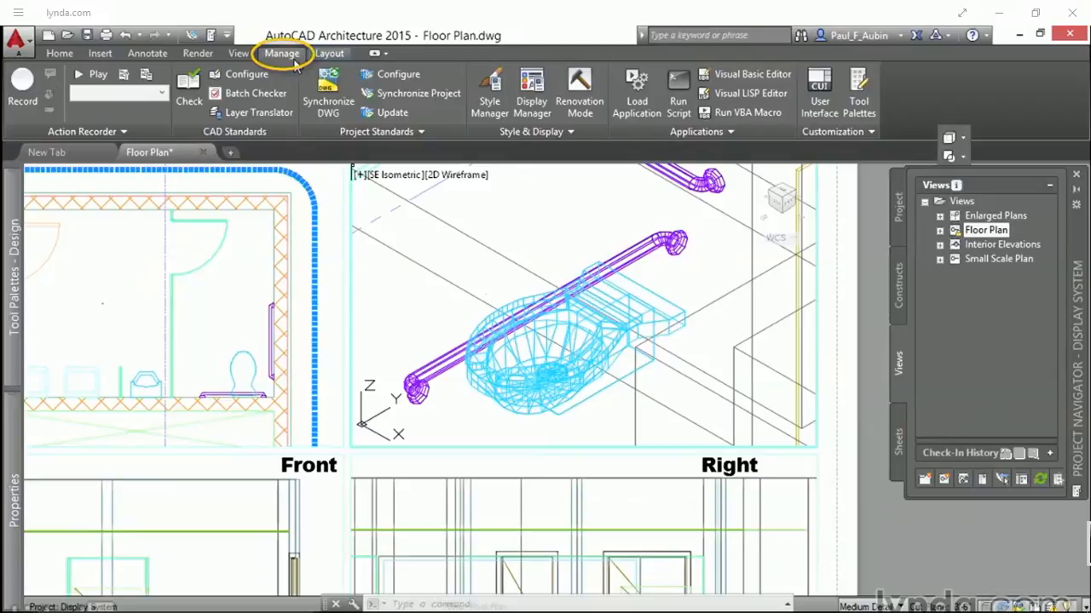
pyautogui.click(543, 119)
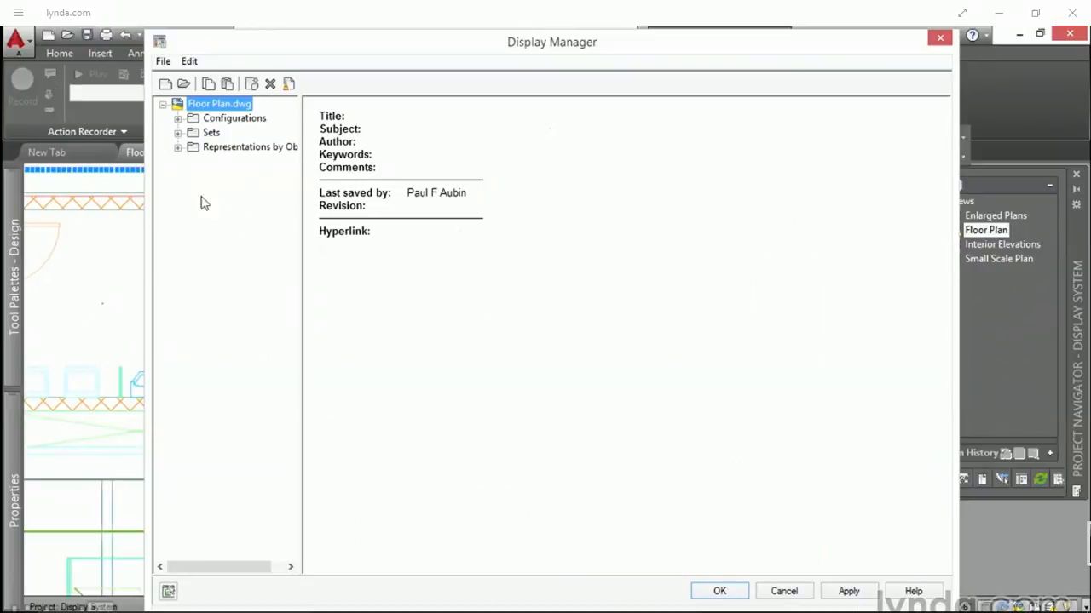
pyautogui.click(220, 118)
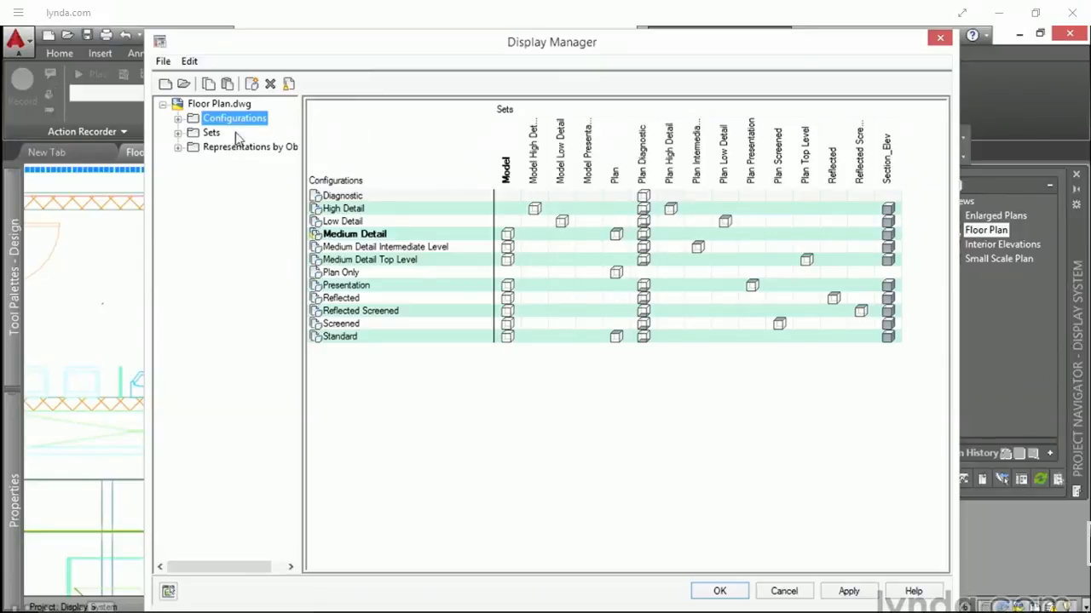
pyautogui.click(177, 118)
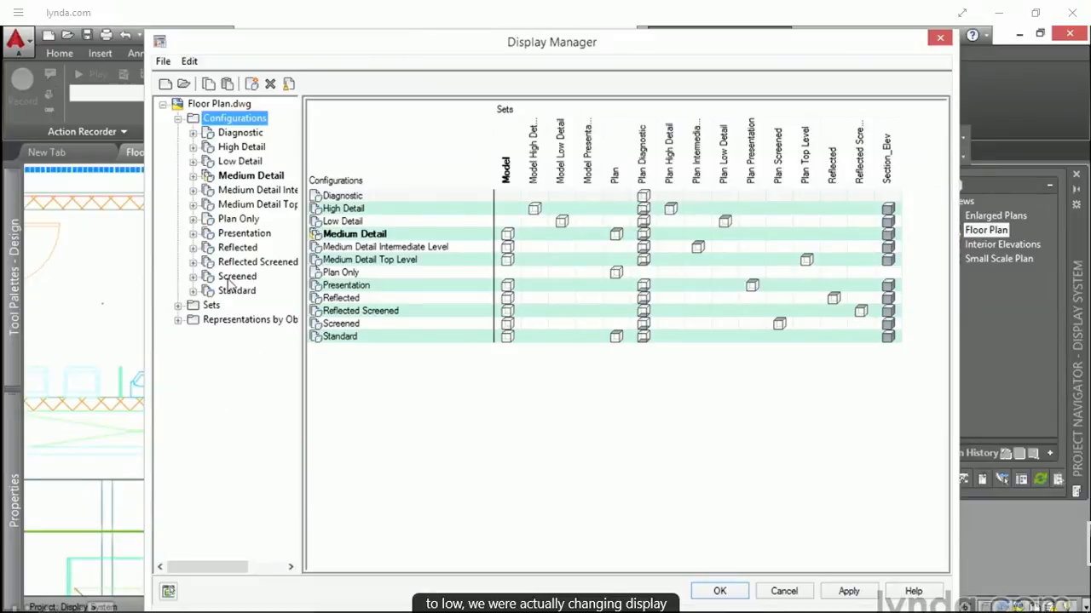
pyautogui.click(245, 179)
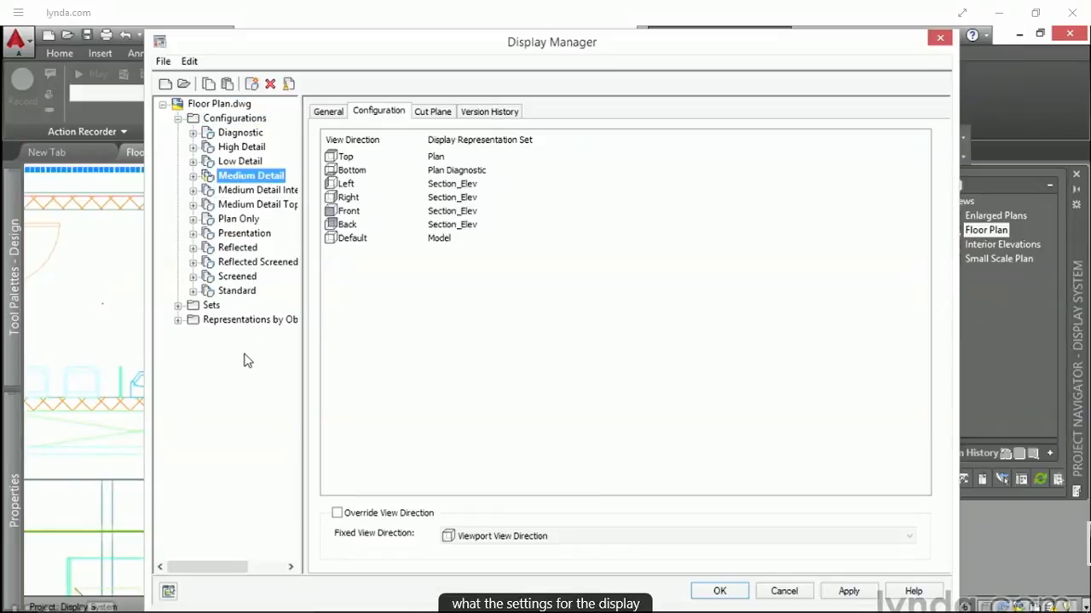
# Step: Examine which display representation sets Medium Detail assigns to the Top, Left, Right, Front, Back and Default view directions
pyautogui.click(379, 118)
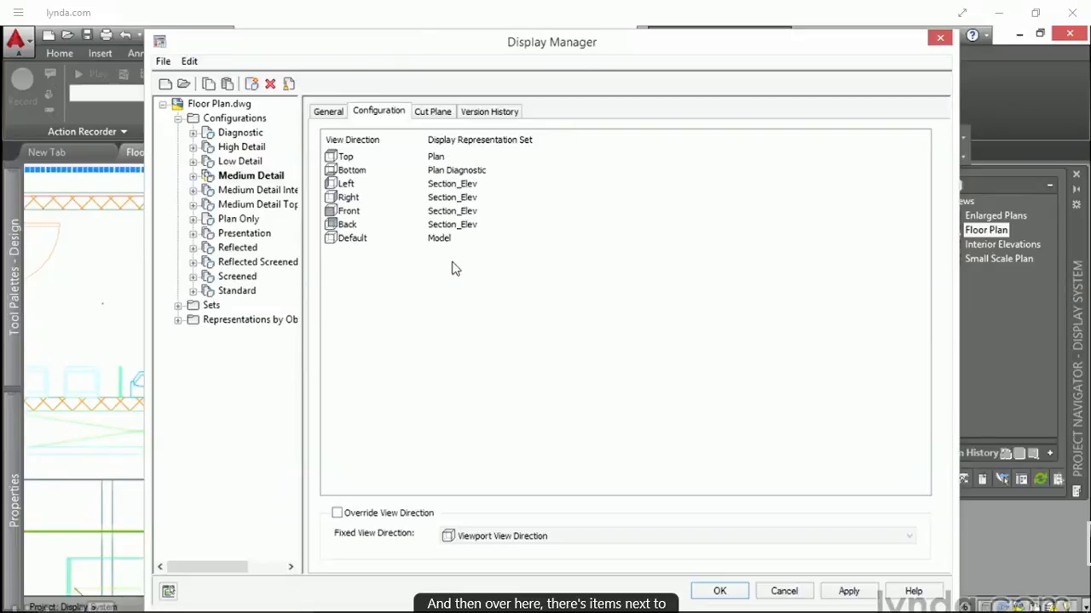
pyautogui.click(348, 161)
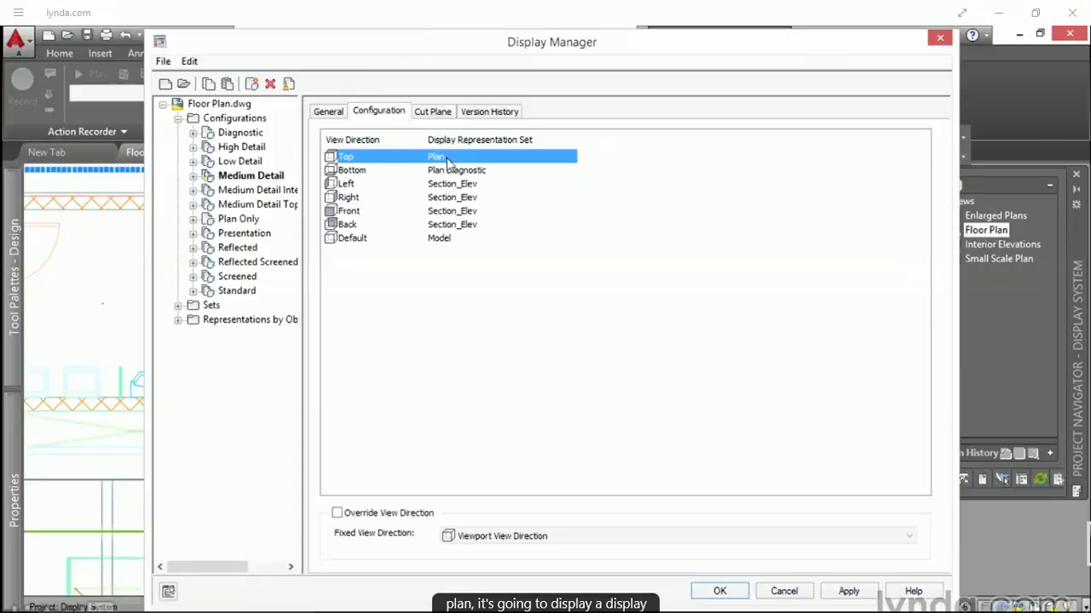
pyautogui.click(351, 187)
pyautogui.click(353, 198)
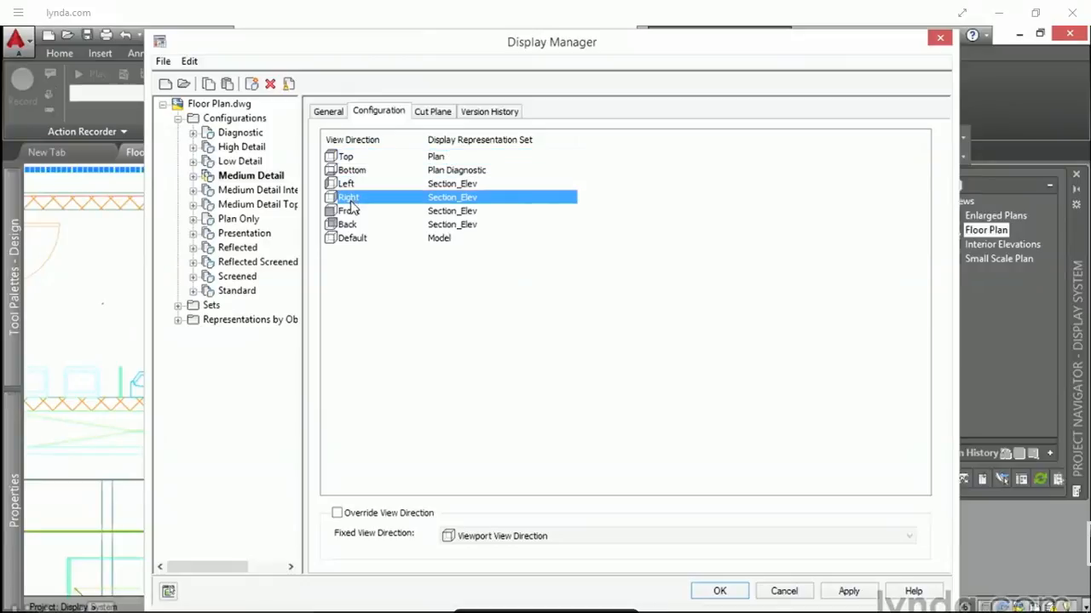
pyautogui.click(349, 212)
pyautogui.click(347, 226)
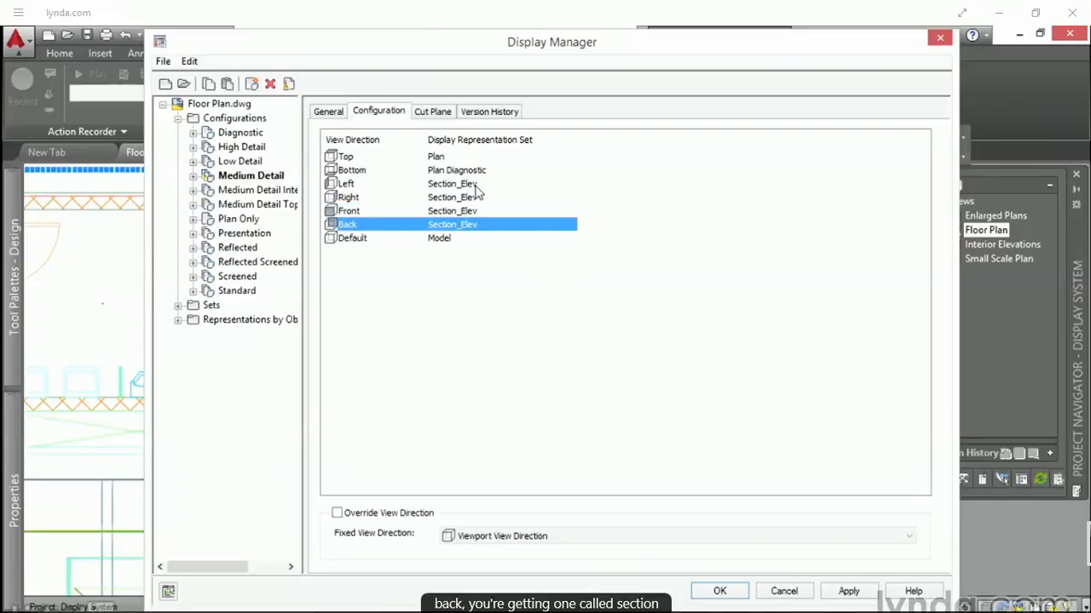
pyautogui.click(365, 239)
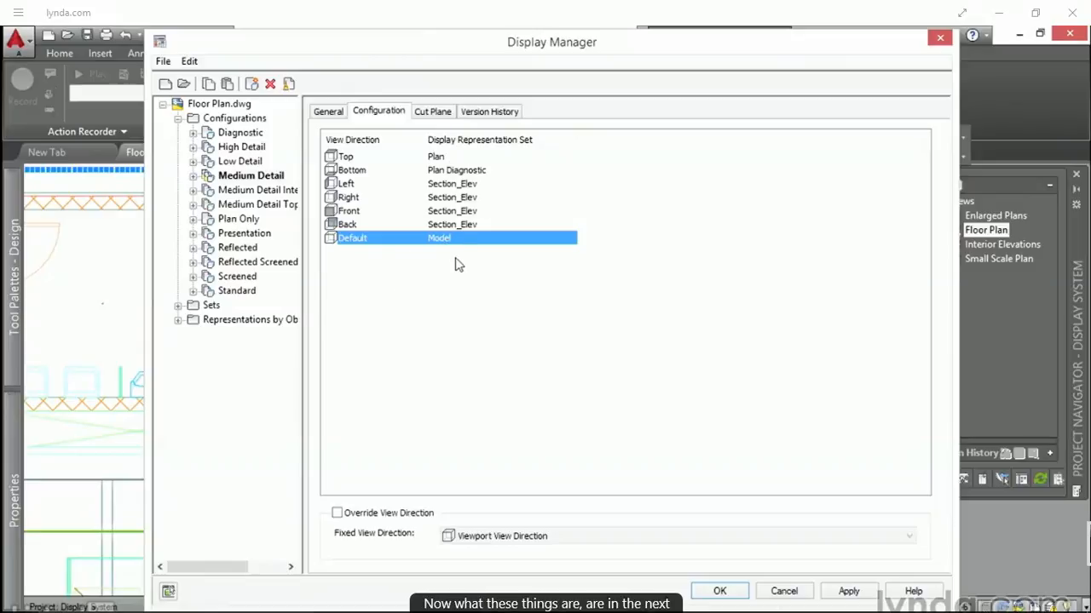
# Step: Expand the display Sets and review the general descriptions of the Model, Plan and Section_Elev sets
pyautogui.click(177, 306)
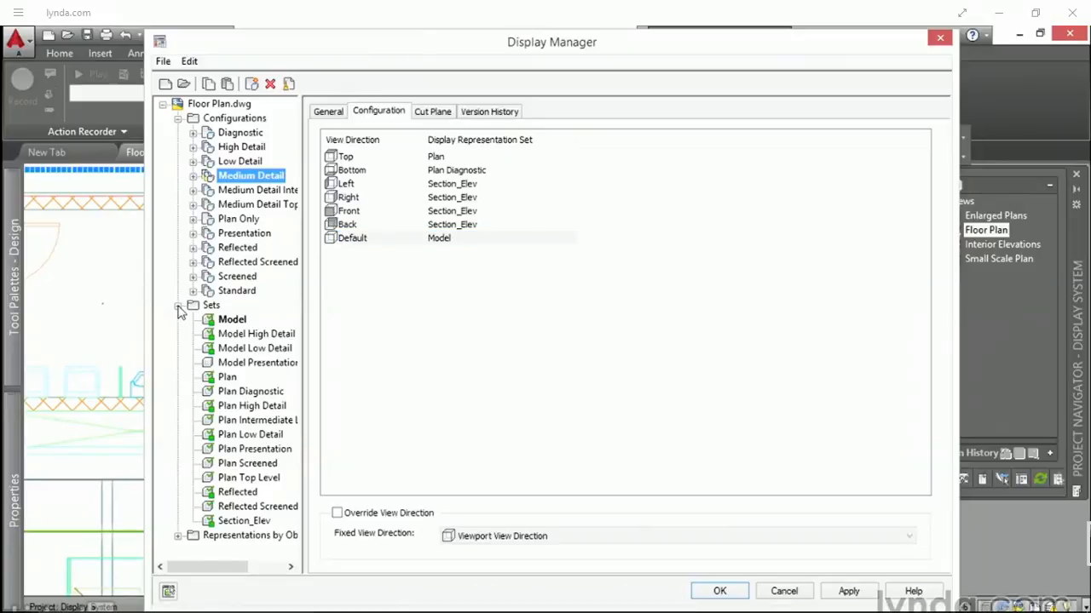
pyautogui.click(233, 322)
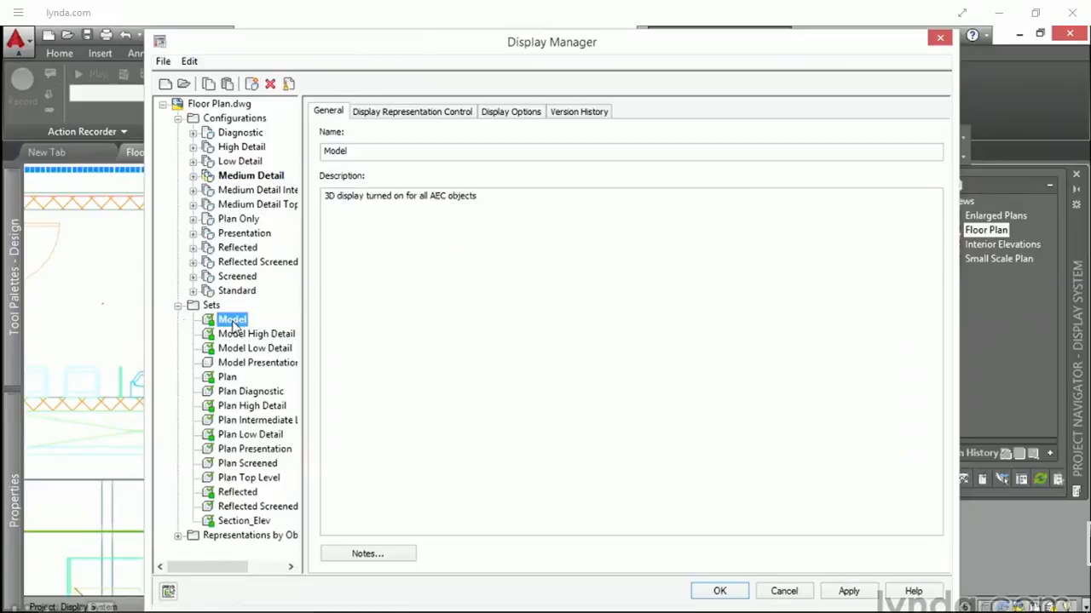
pyautogui.click(226, 377)
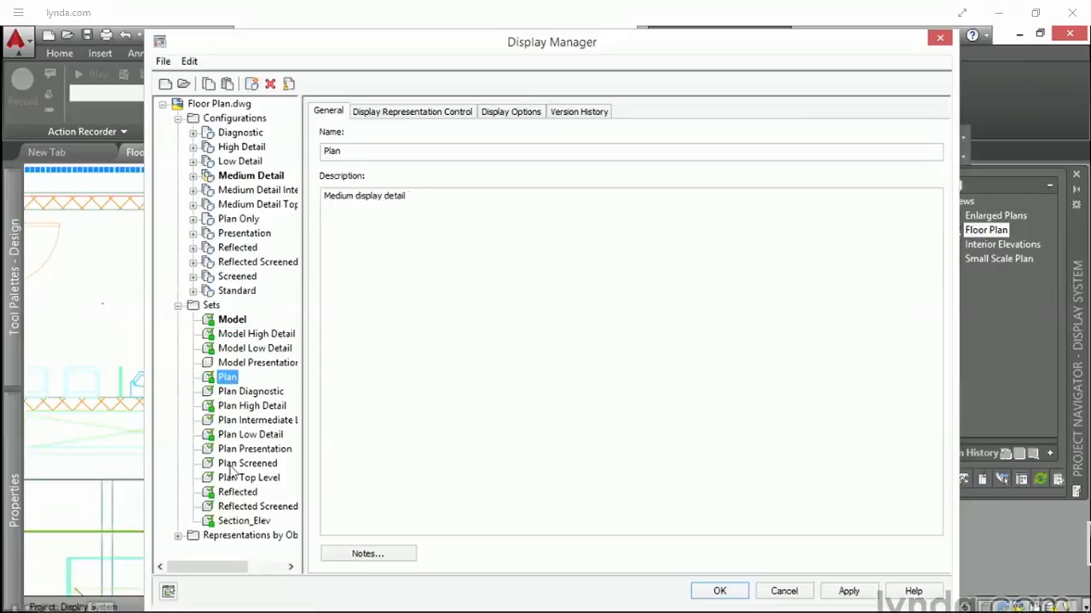
pyautogui.click(239, 521)
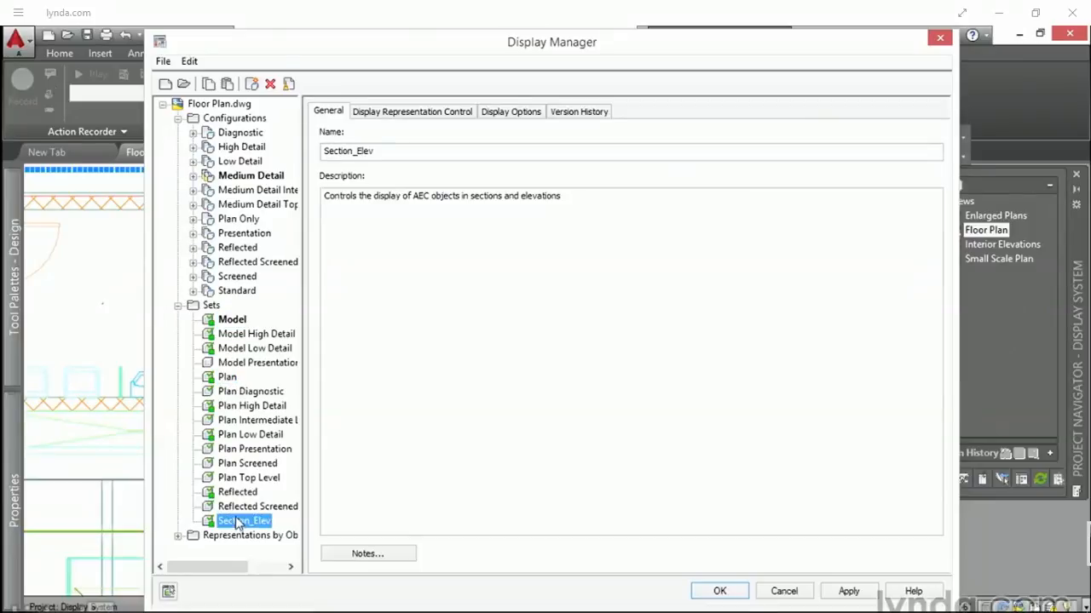
# Step: Compare the display representation control of the Plan and Model sets, and close the Display Manager without saving changes
pyautogui.click(230, 378)
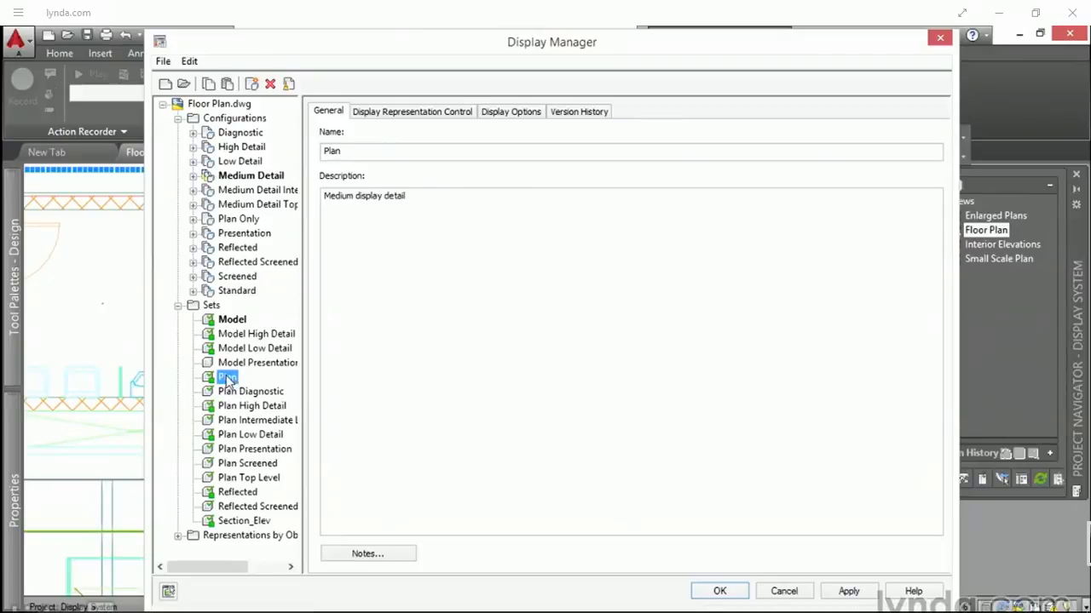
pyautogui.click(407, 115)
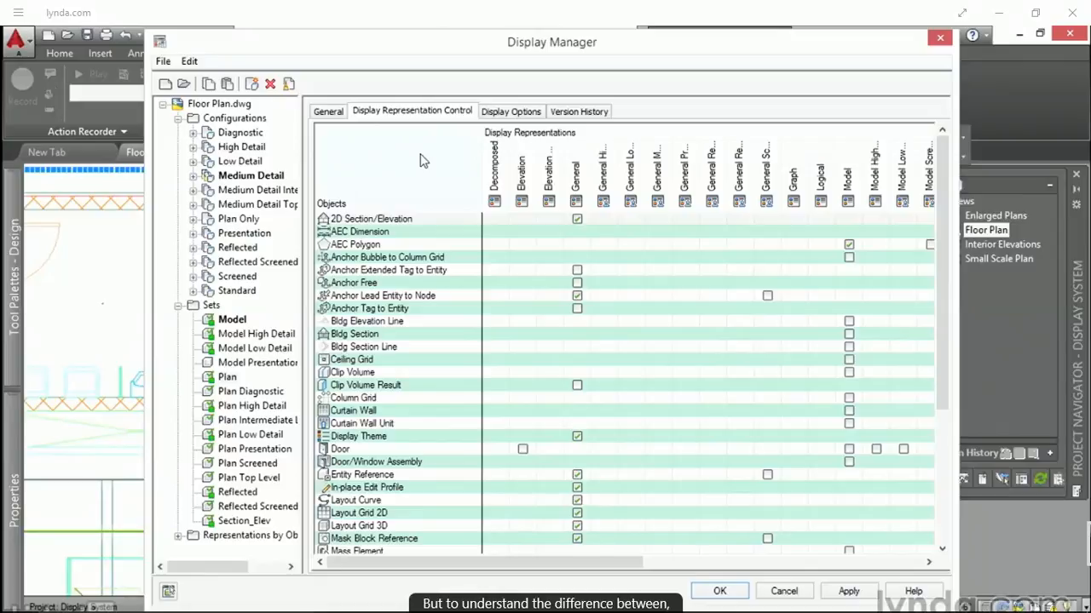
pyautogui.click(231, 319)
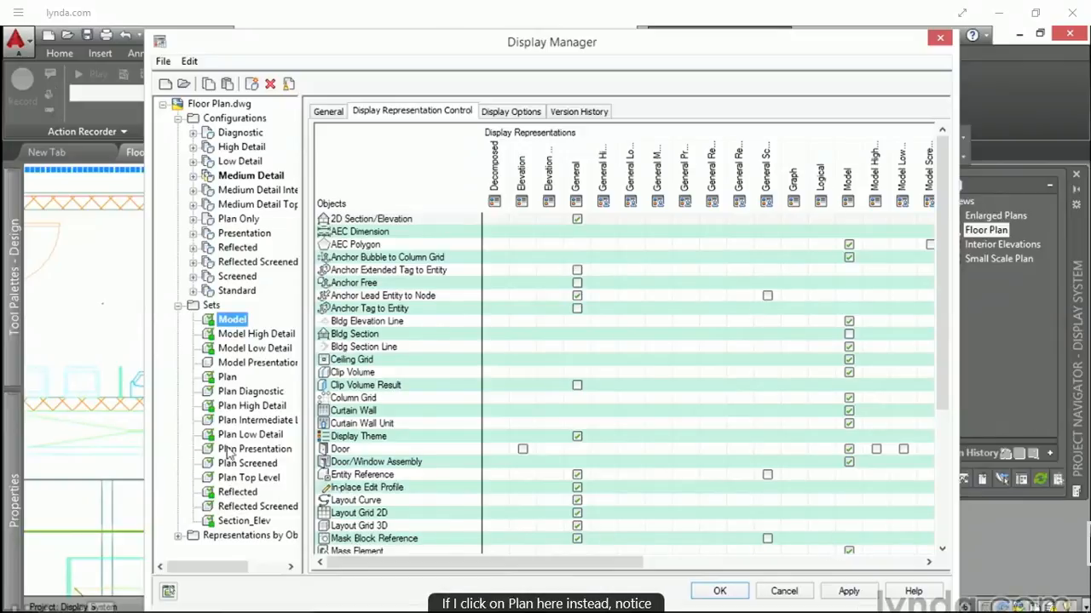
pyautogui.click(226, 378)
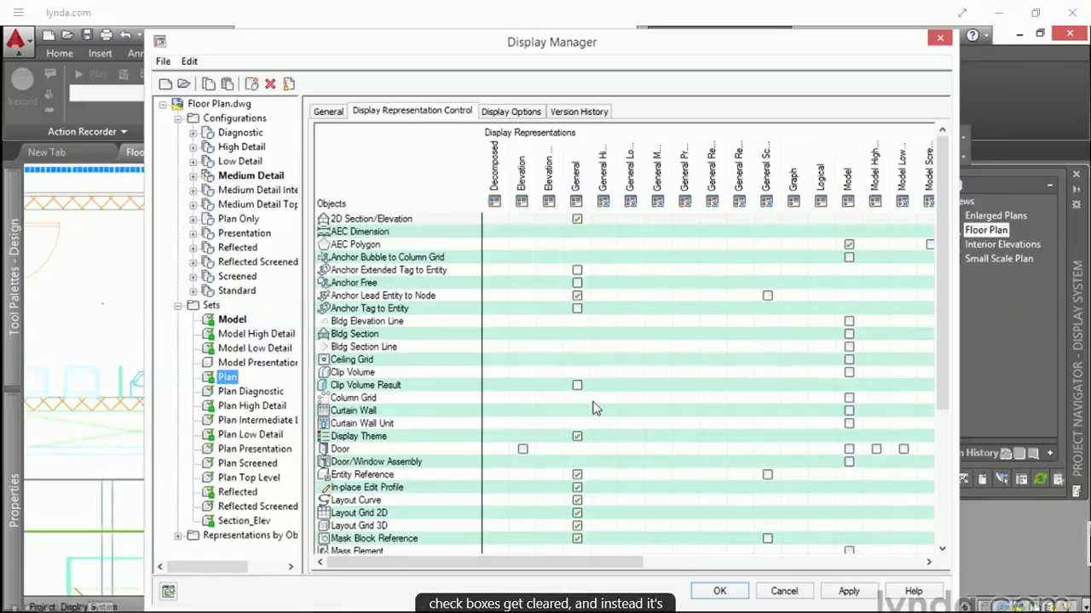
pyautogui.moveTo(621, 562); pyautogui.dragTo(718, 562)
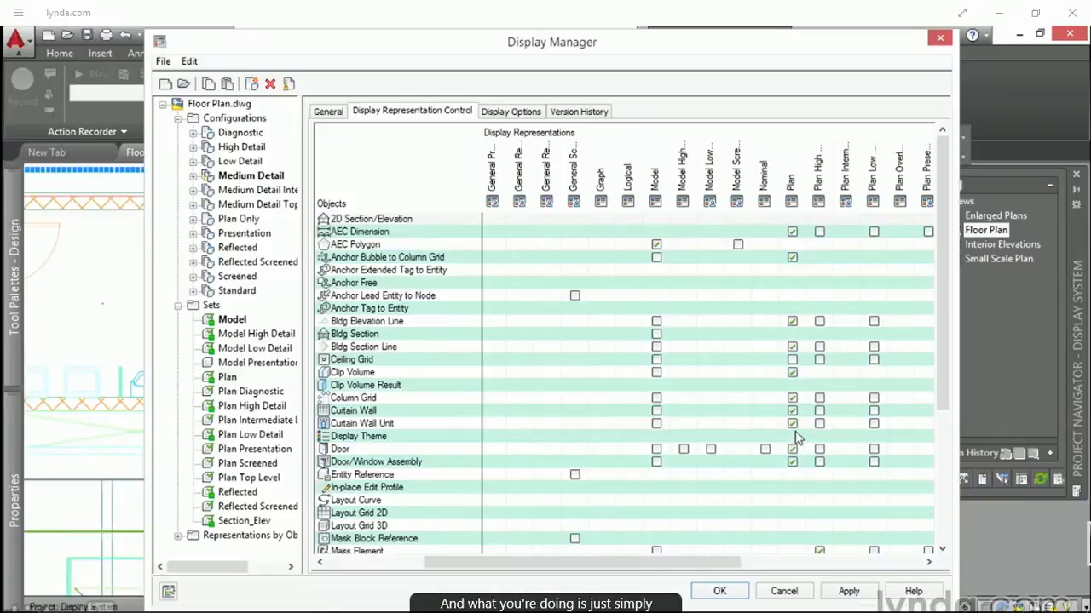
pyautogui.click(784, 592)
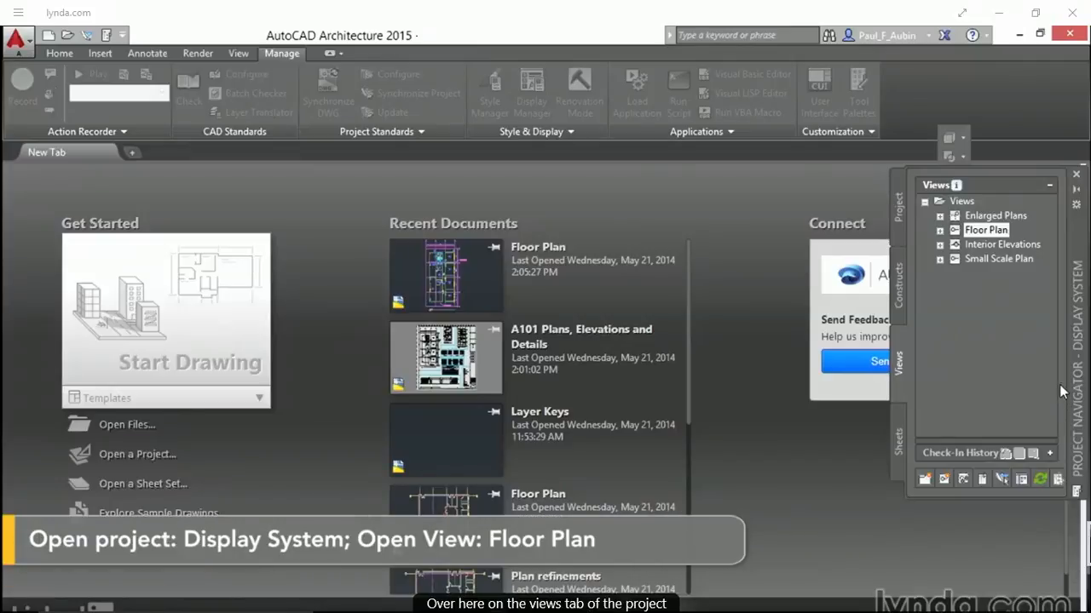
# Step: Open the Floor Plan view drawing from the project and move the Project Navigator clear of the ViewCube
pyautogui.doubleClick(959, 231)
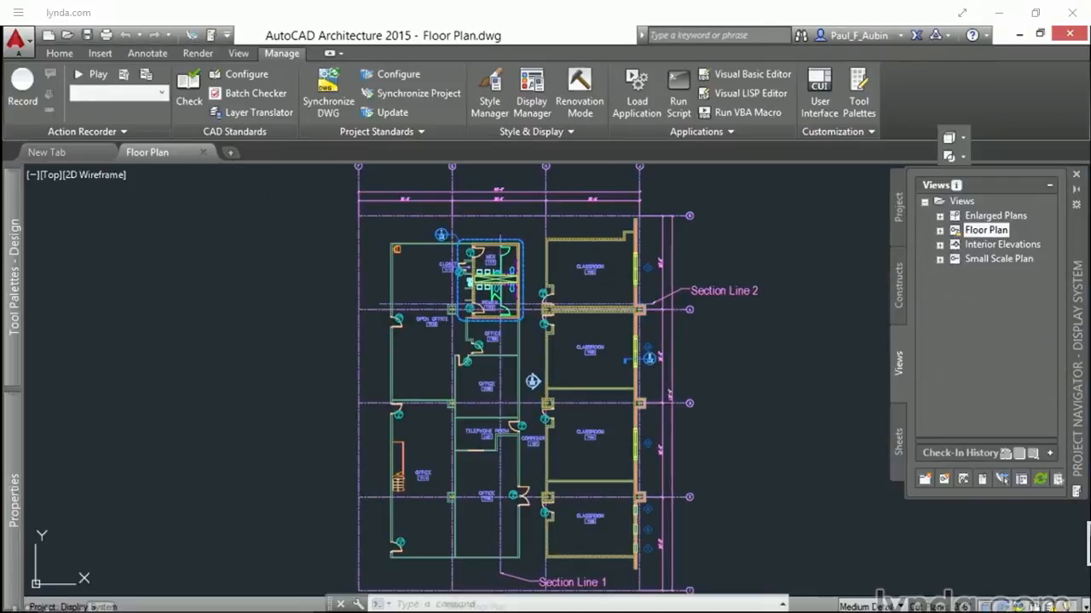
pyautogui.moveTo(1077, 367); pyautogui.dragTo(1021, 439)
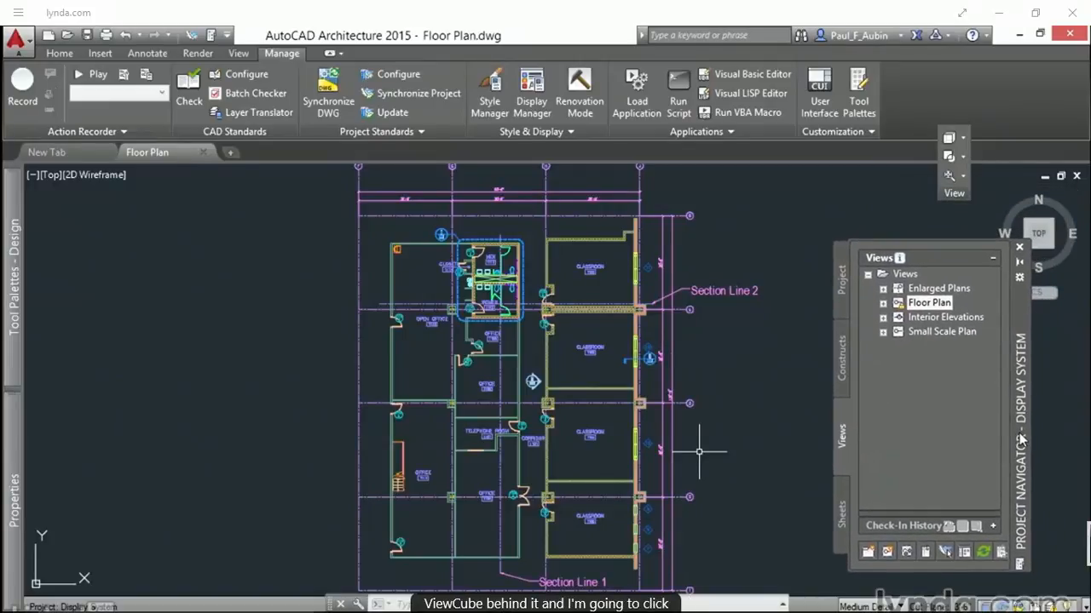
# Step: View the floor plan from the southeast isometric direction, return it to Top, and orbit it to an angled 3D view
pyautogui.click(1050, 245)
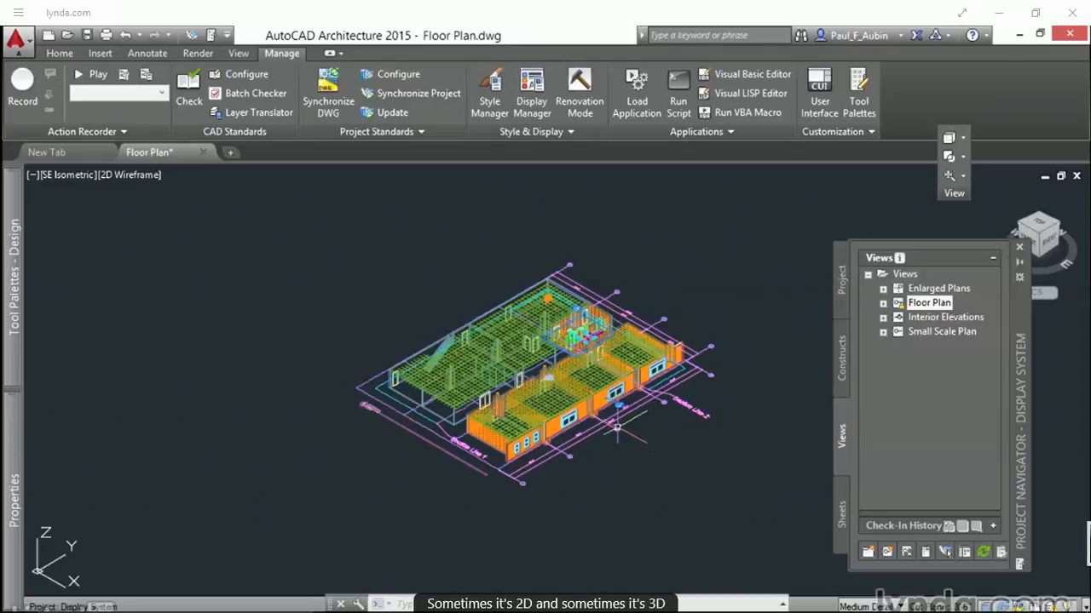
pyautogui.click(1039, 229)
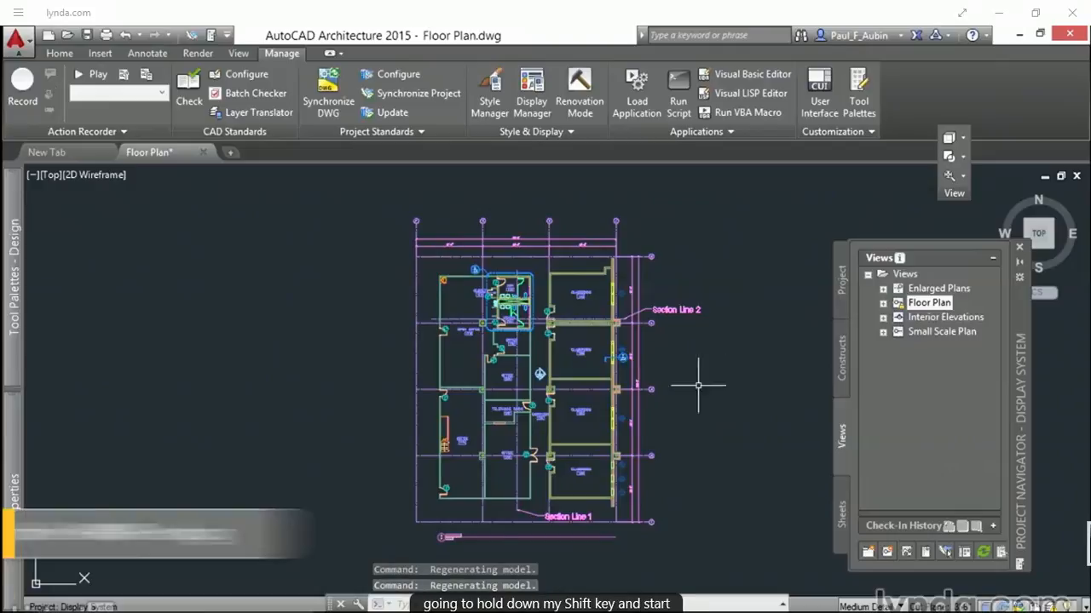
pyautogui.keyDown('shift'); pyautogui.moveTo(693, 491); pyautogui.dragTo(645, 383, button='middle'); pyautogui.keyUp('shift')
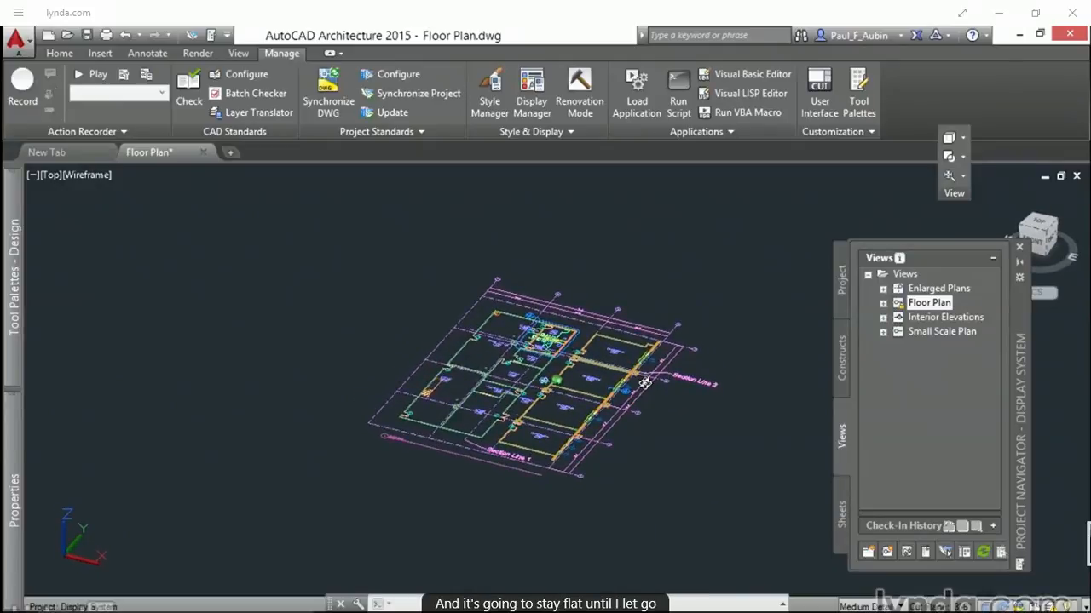
pyautogui.keyDown('shift'); pyautogui.moveTo(645, 384); pyautogui.dragTo(645, 383, button='middle'); pyautogui.keyUp('shift')
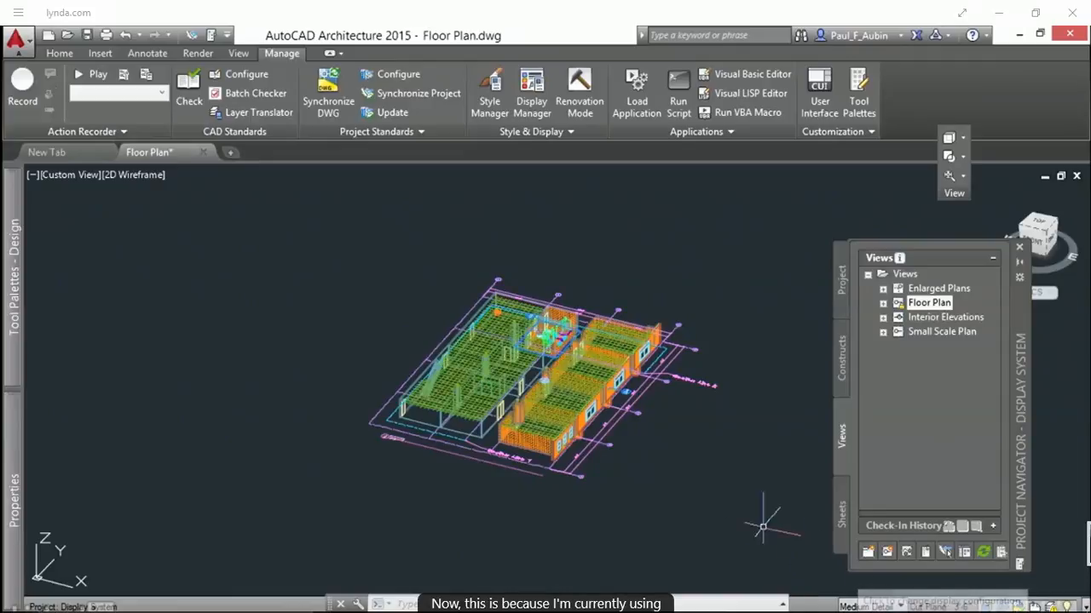
# Step: Change the drawing's display configuration to Plan Only while keeping the angled 3D view
pyautogui.scroll(2, 606, 406)
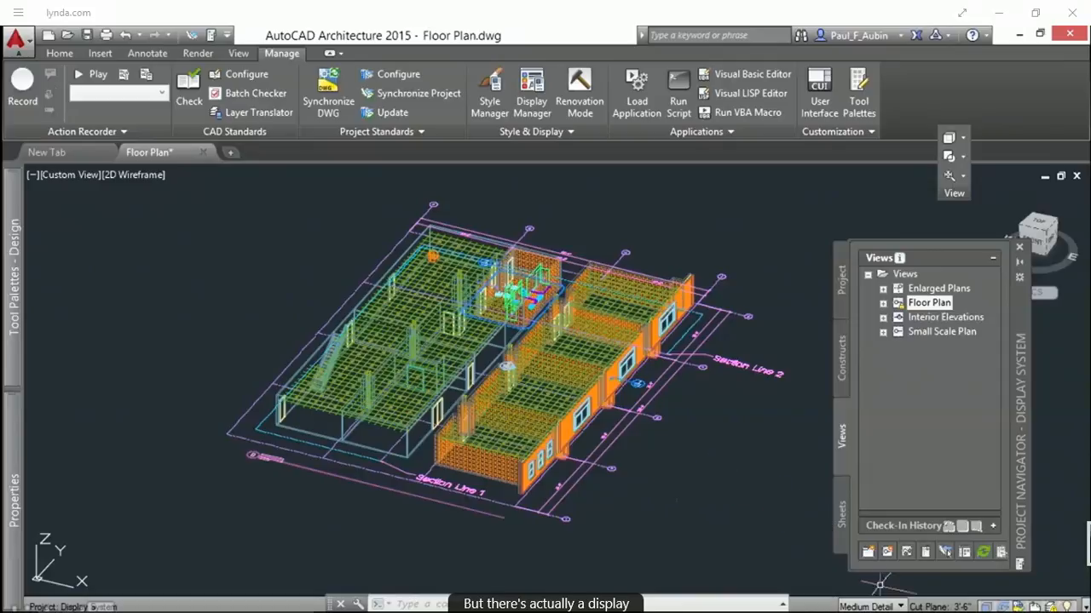
pyautogui.click(867, 606)
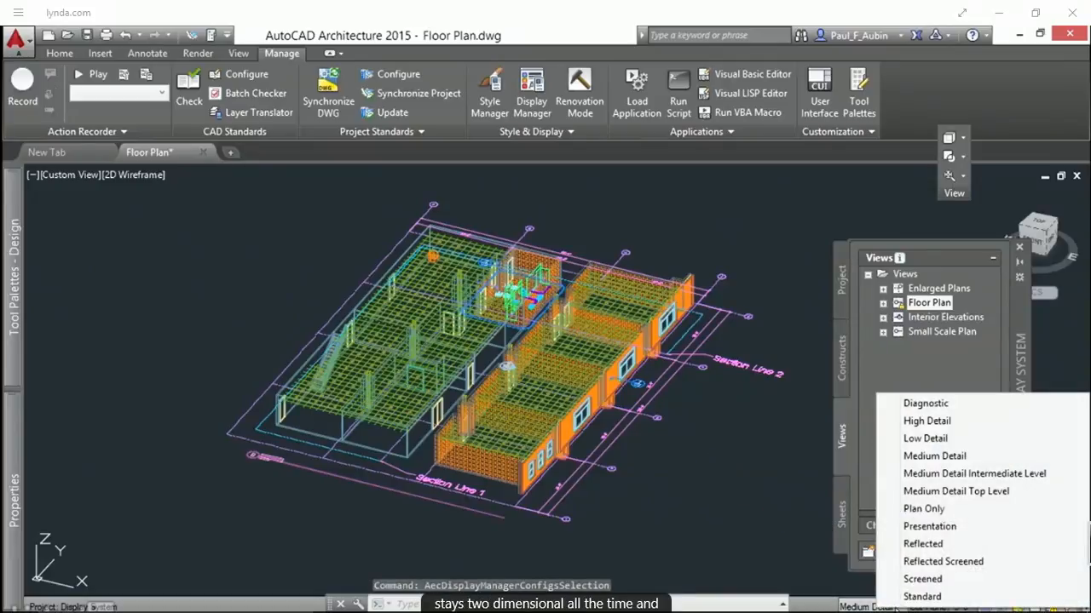
pyautogui.click(936, 511)
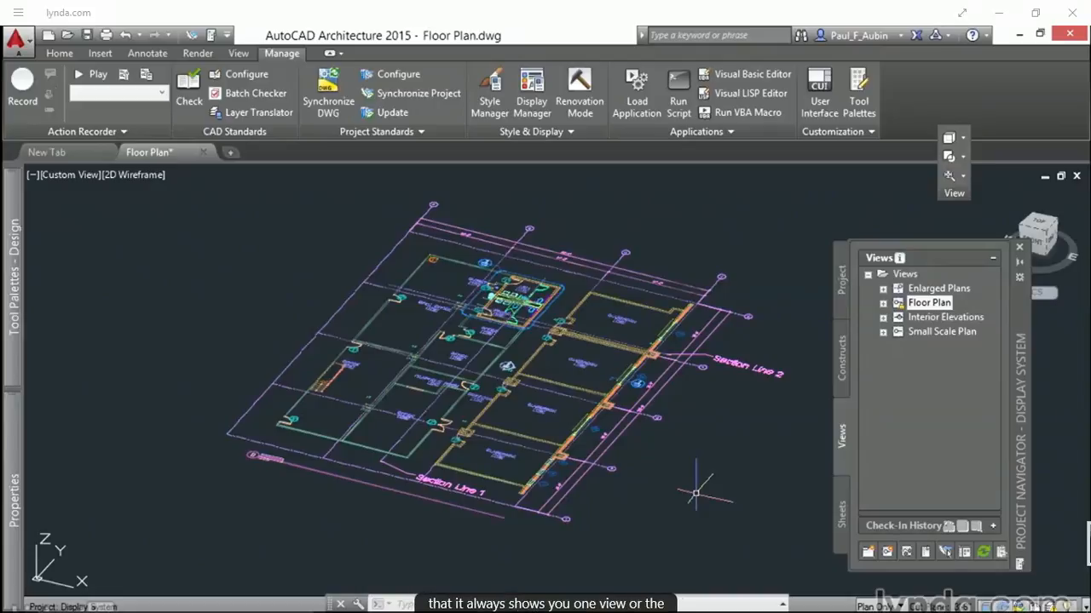
pyautogui.scroll(3, 514, 358)
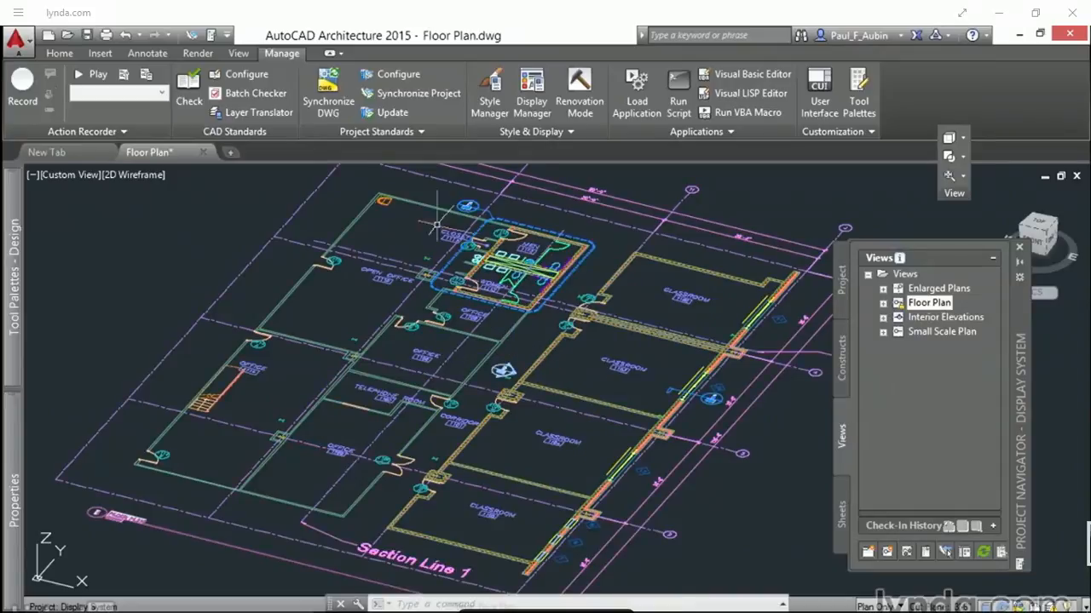
# Step: Reopen the Display Manager and examine the Plan Only configuration's Default view direction and fixed view override
pyautogui.click(531, 101)
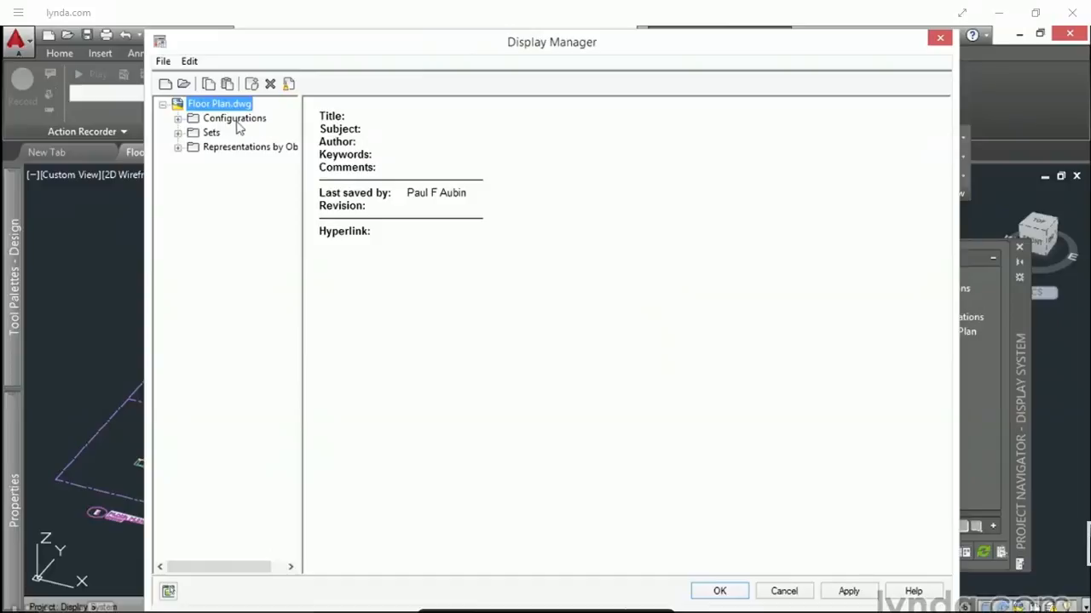
pyautogui.click(177, 119)
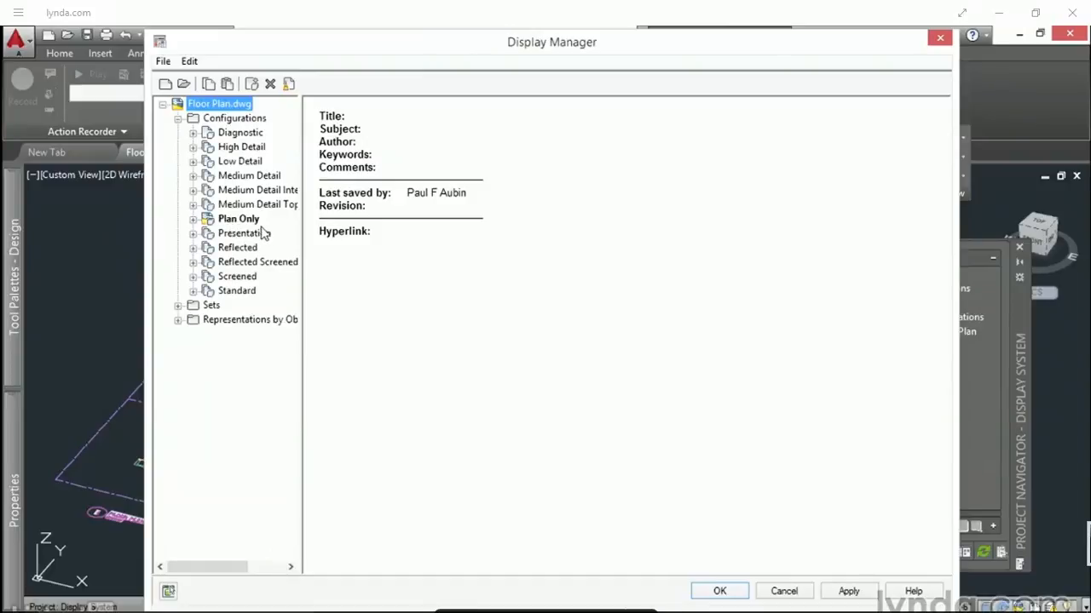
pyautogui.click(233, 221)
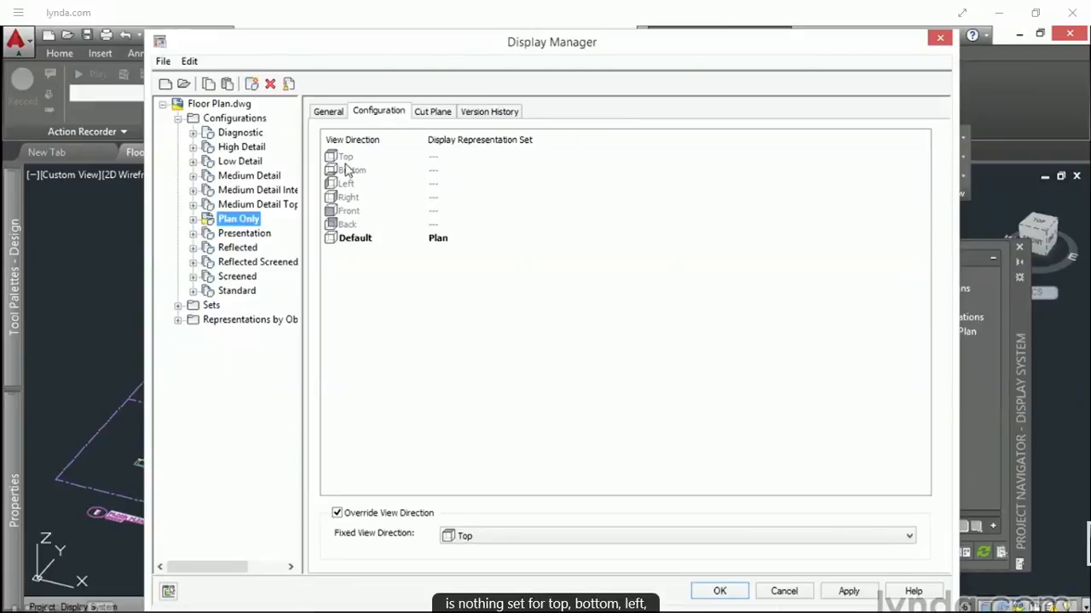
pyautogui.click(351, 240)
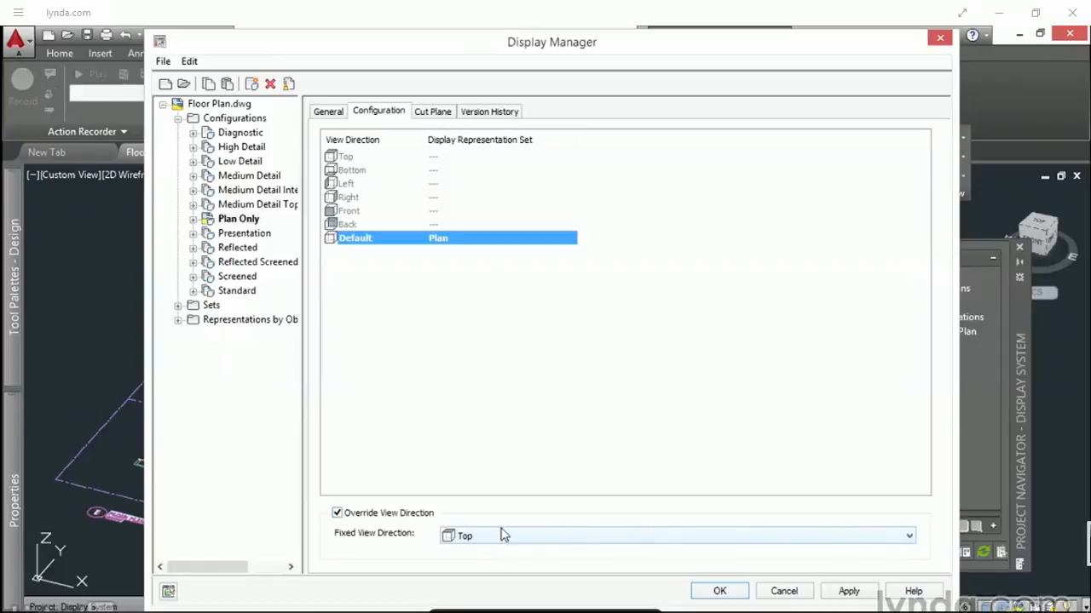
# Step: Close the Display Manager and inspect a toilet fixture in the Men's restroom close up
pyautogui.click(719, 590)
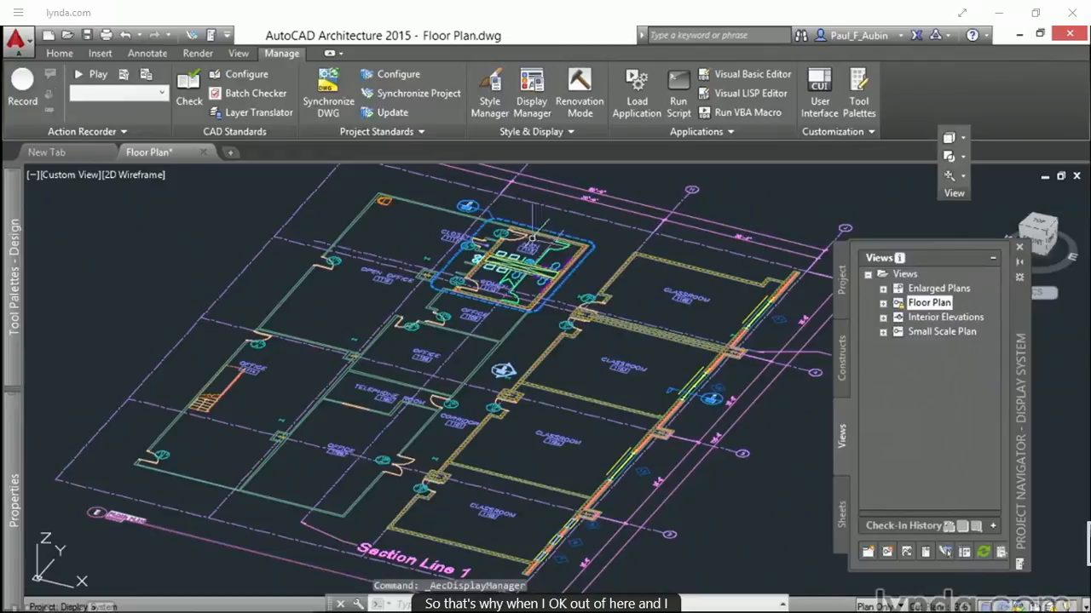
pyautogui.scroll(5, 522, 238)
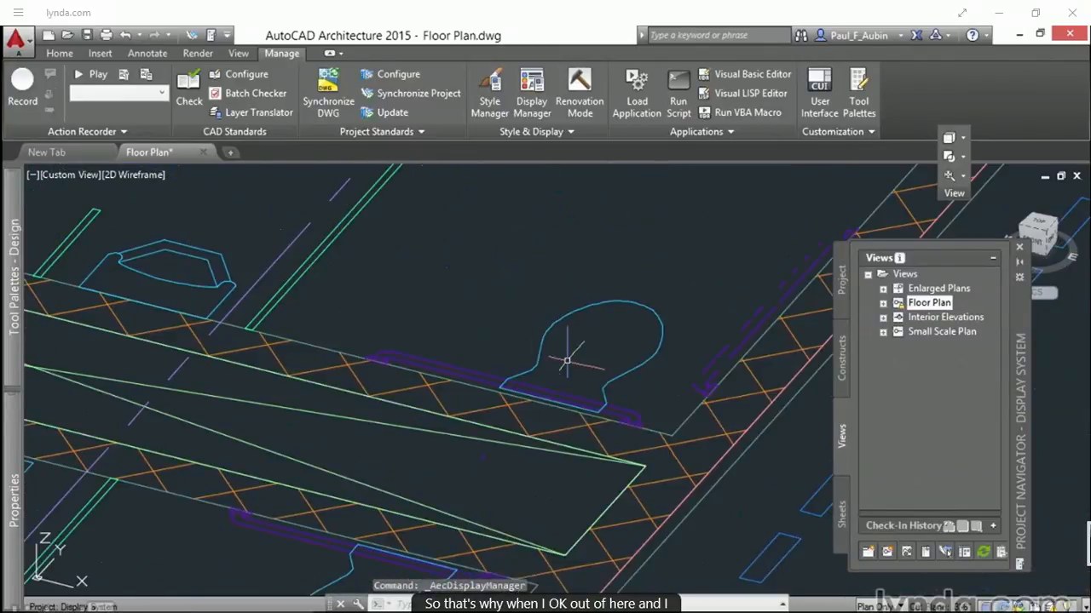
pyautogui.moveTo(565, 355); pyautogui.dragTo(506, 275, button='middle')
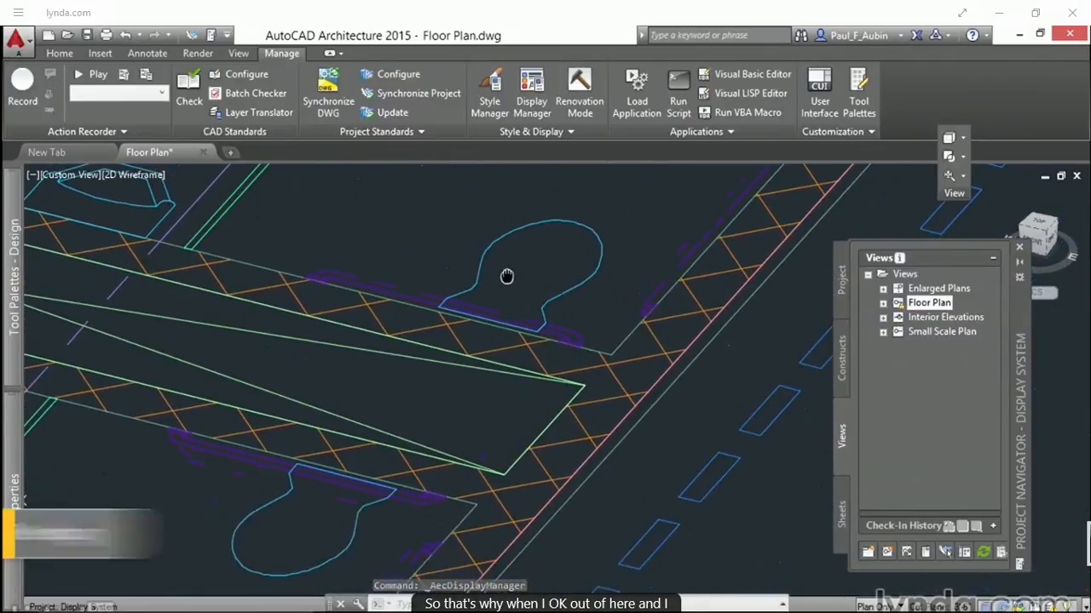
# Step: Turn off the view direction override for the Plan Only configuration and inspect the restroom fixtures in the angled view
pyautogui.click(531, 95)
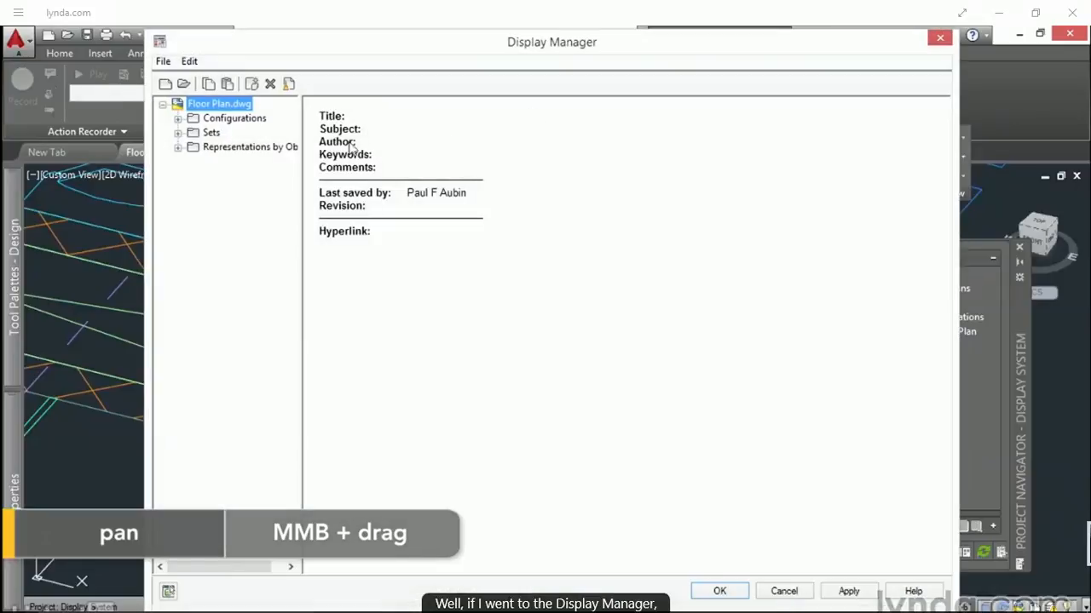
pyautogui.click(178, 119)
pyautogui.click(217, 220)
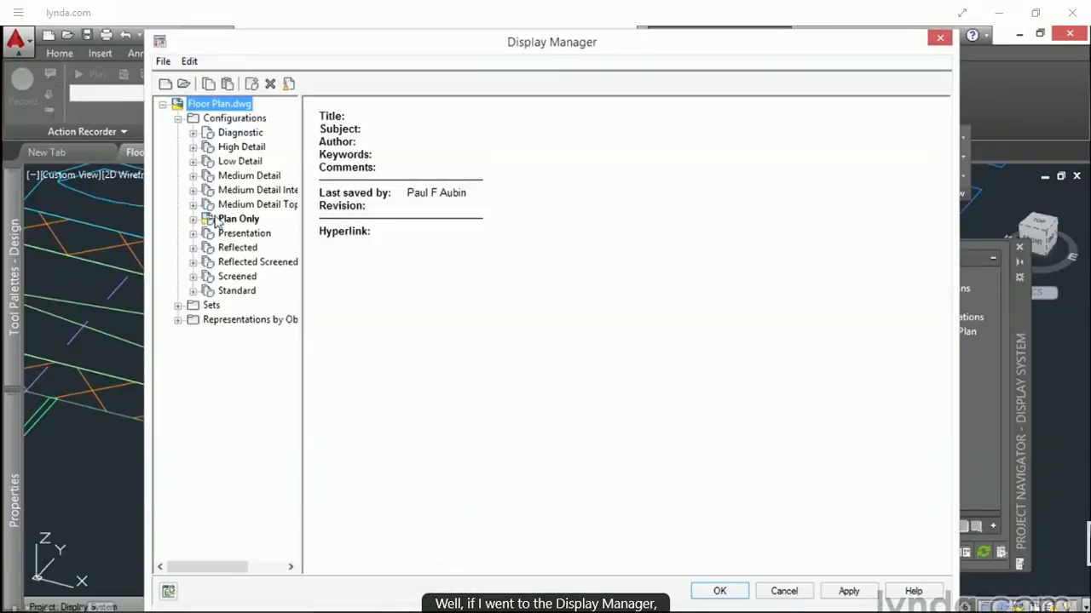
pyautogui.click(336, 514)
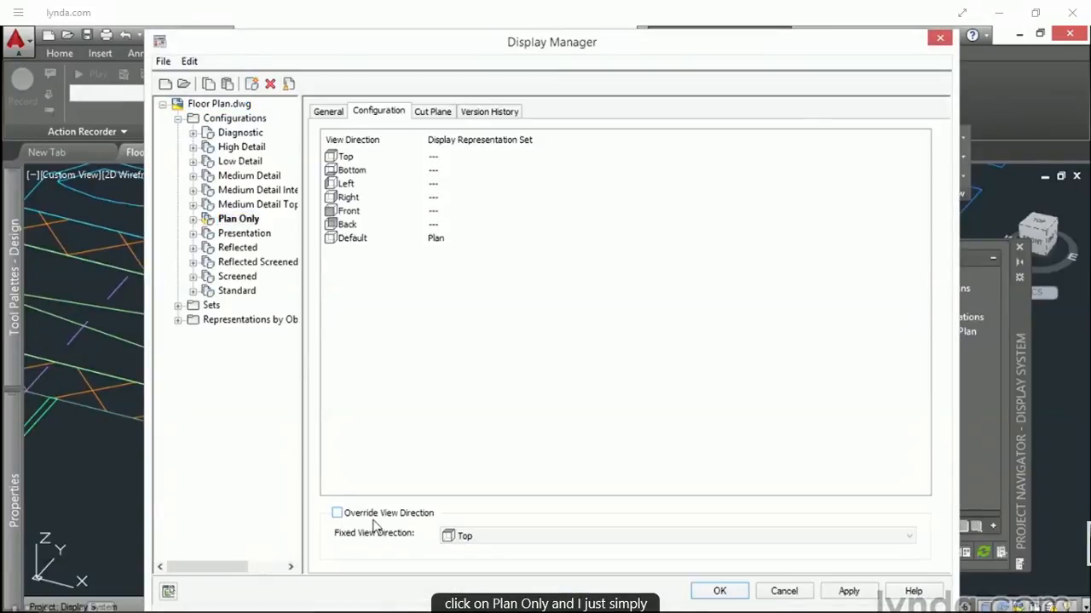
pyautogui.click(719, 591)
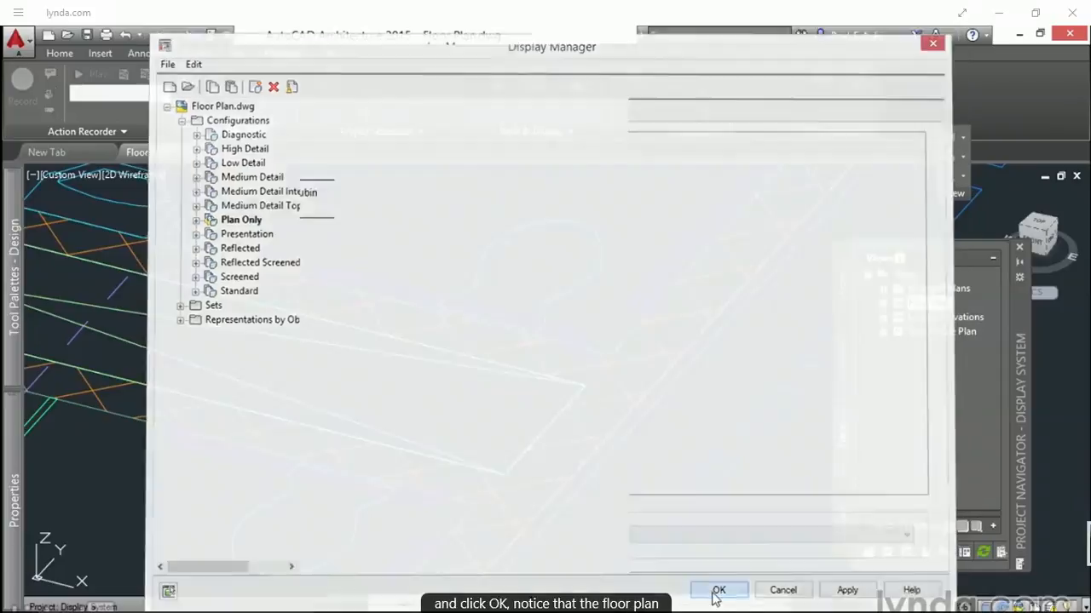
pyautogui.scroll(-3, 638, 395)
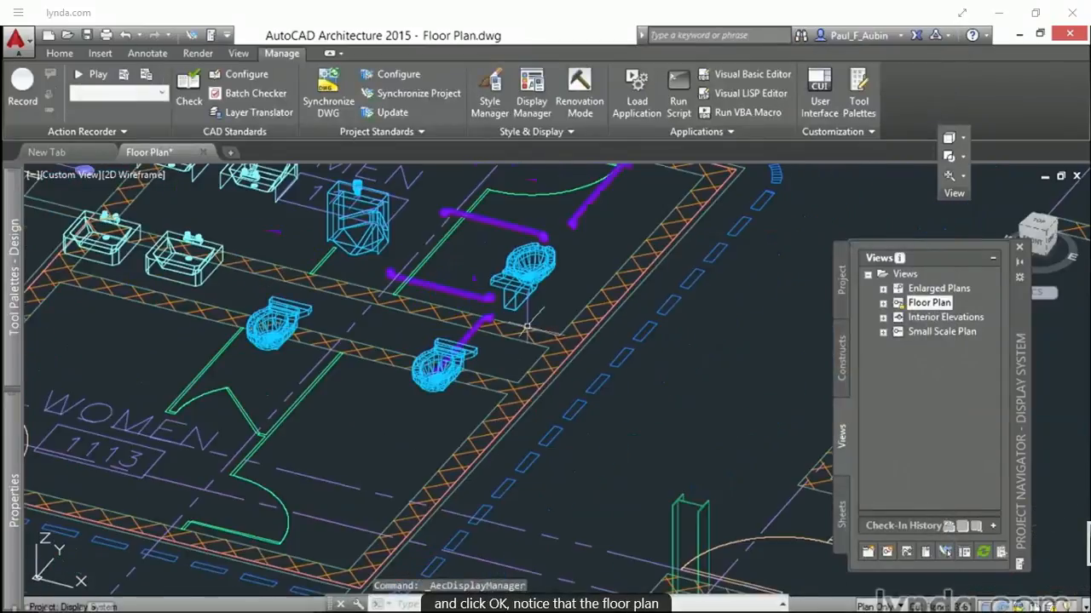
pyautogui.scroll(-2, 529, 335)
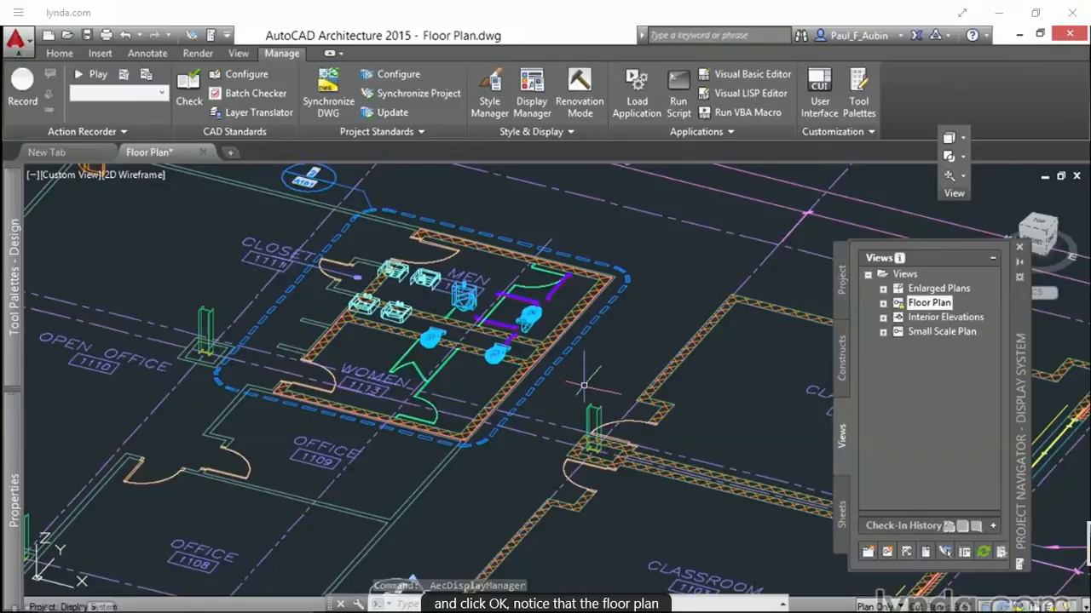
pyautogui.scroll(2, 471, 323)
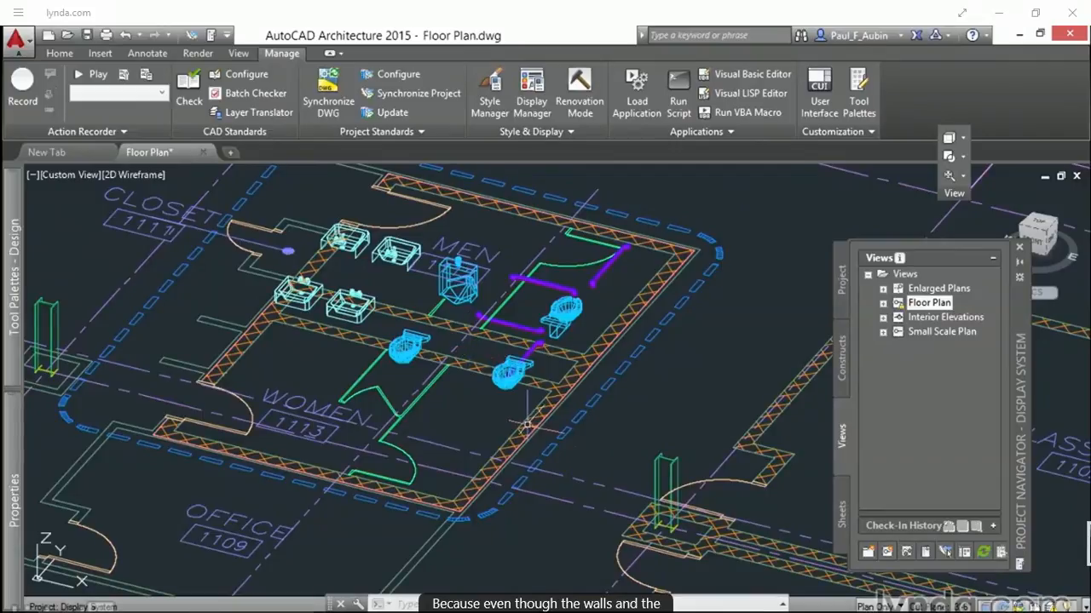
pyautogui.moveTo(538, 432)
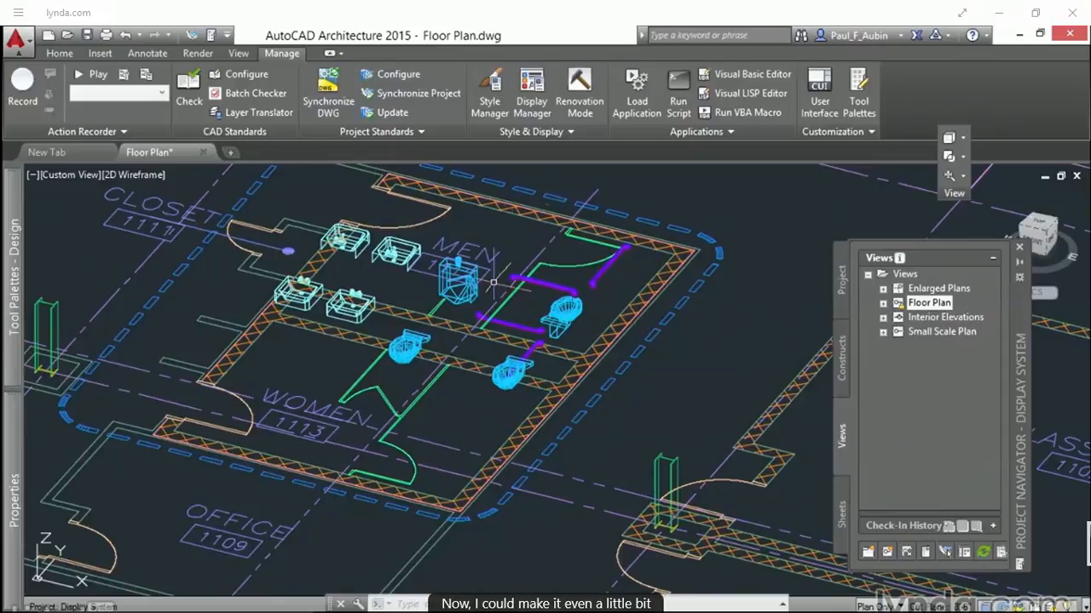
# Step: Override the Plan Only configuration's view direction with a fixed Right direction and orbit around the restrooms to inspect the fixtures
pyautogui.click(531, 102)
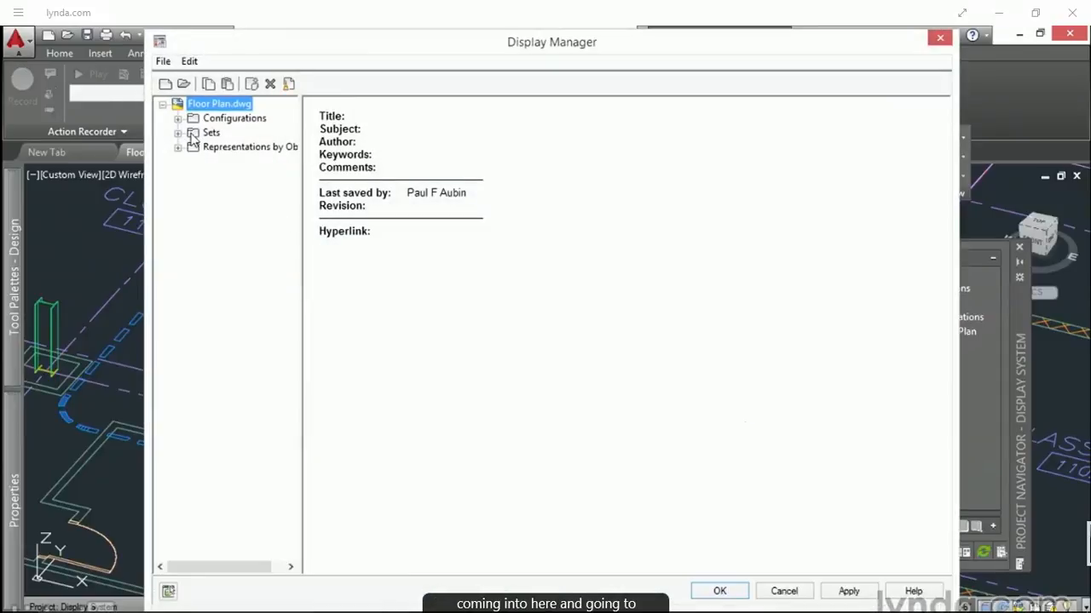
pyautogui.click(210, 120)
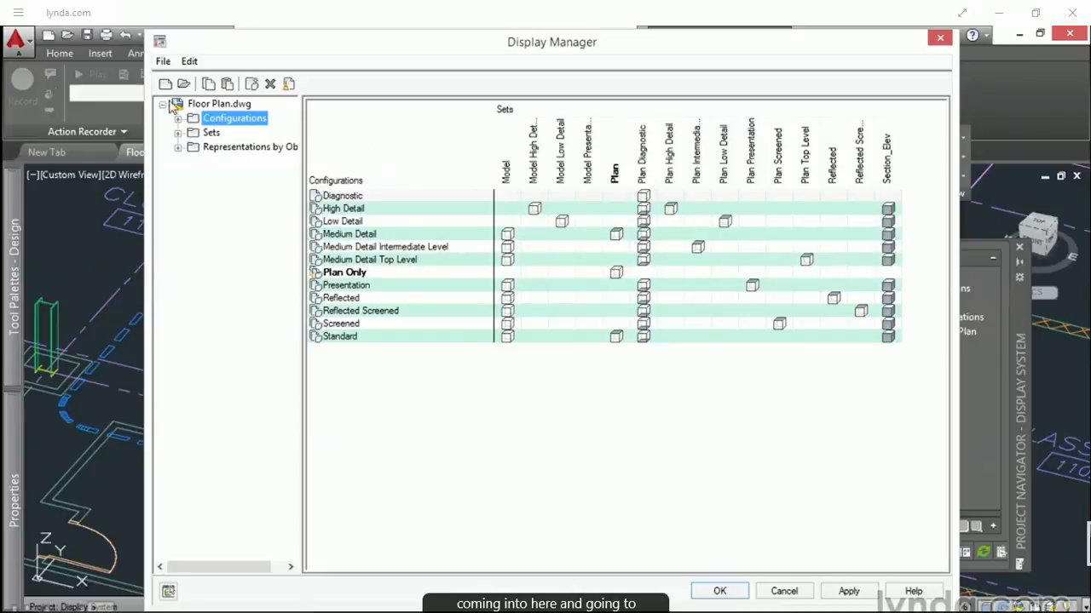
pyautogui.click(177, 120)
pyautogui.click(239, 219)
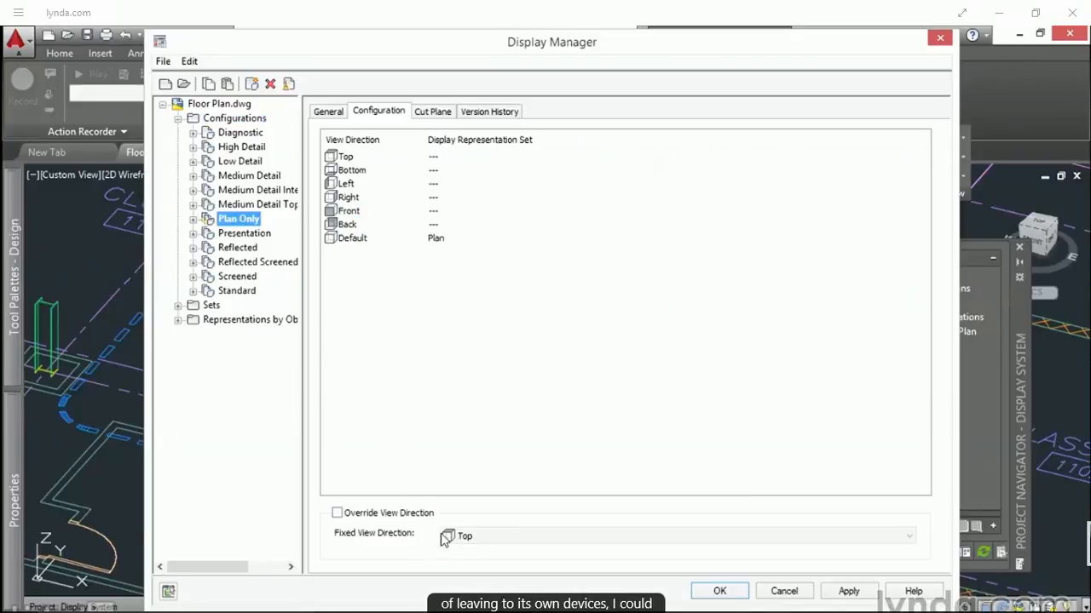
pyautogui.click(346, 515)
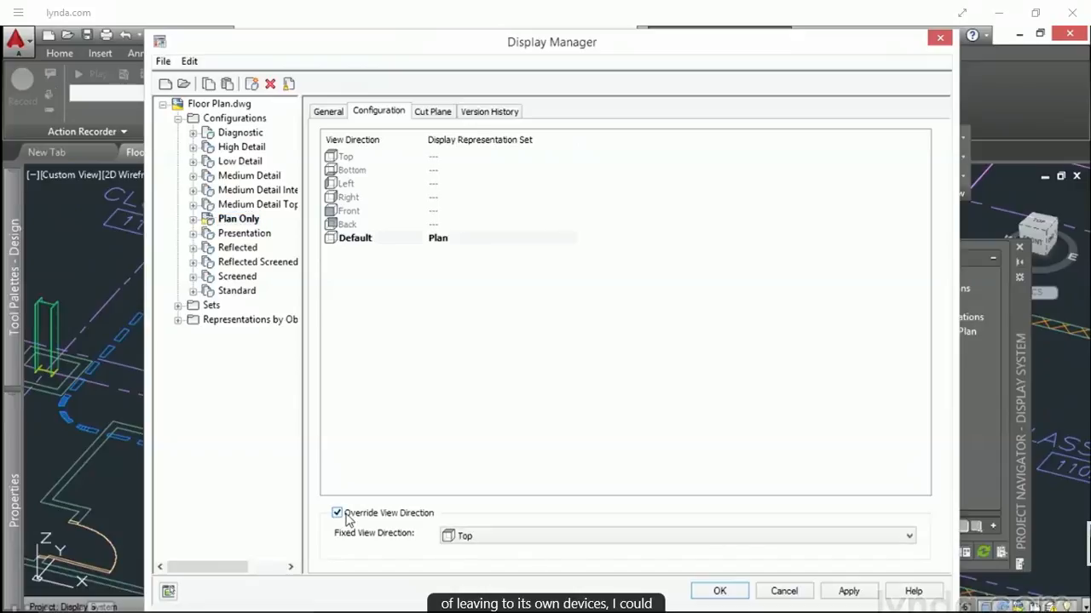
pyautogui.click(467, 538)
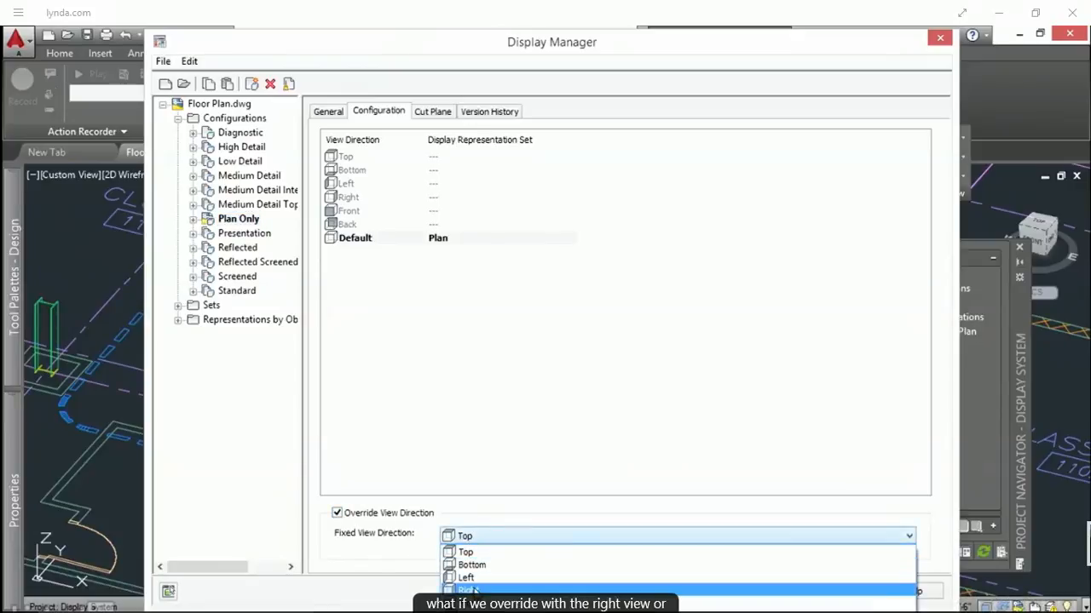
pyautogui.click(468, 591)
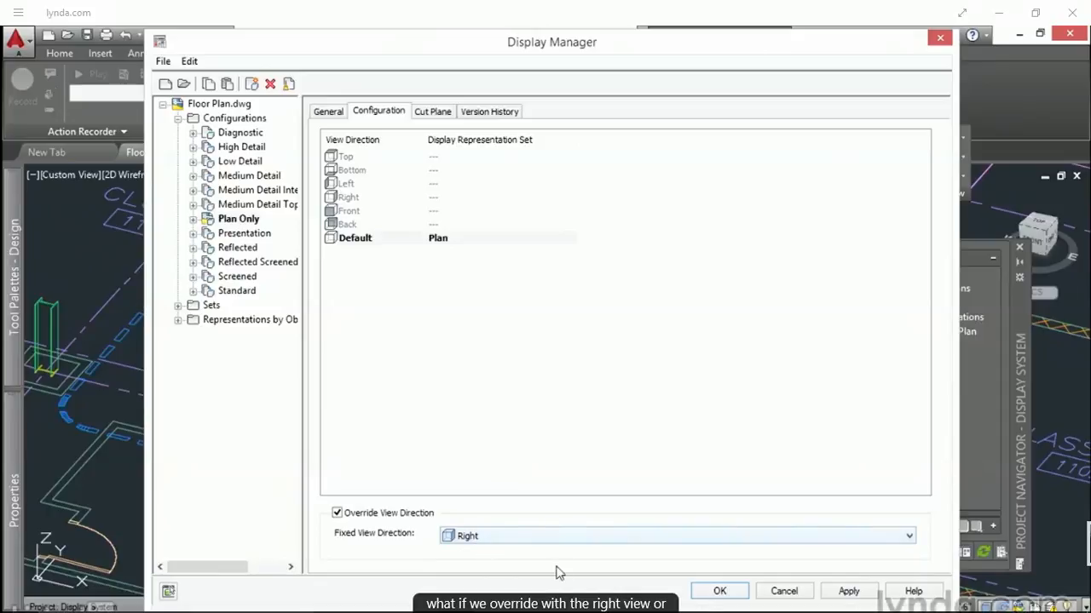
pyautogui.click(718, 592)
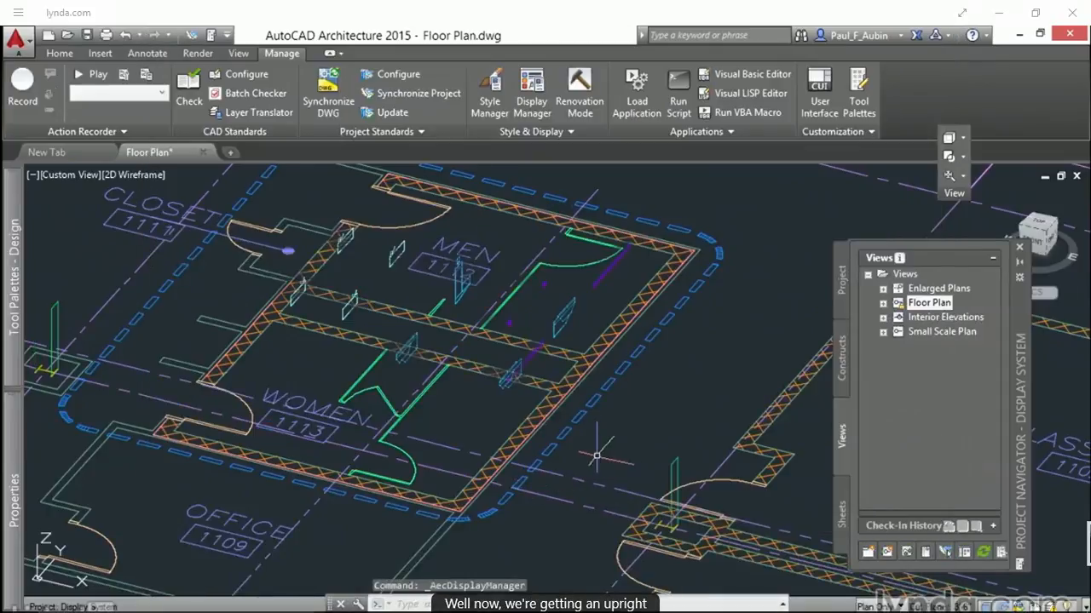
pyautogui.keyDown('shift'); pyautogui.moveTo(591, 442); pyautogui.dragTo(531, 441, button='middle'); pyautogui.keyUp('shift')
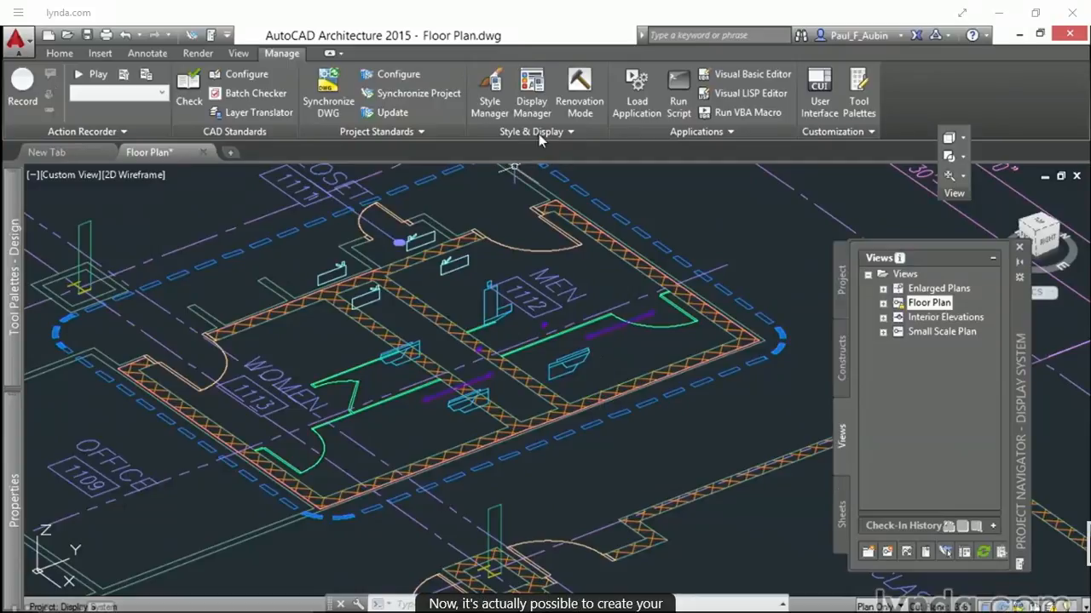
# Step: Create a new display configuration in the Display Manager and name it Model Only
pyautogui.click(532, 92)
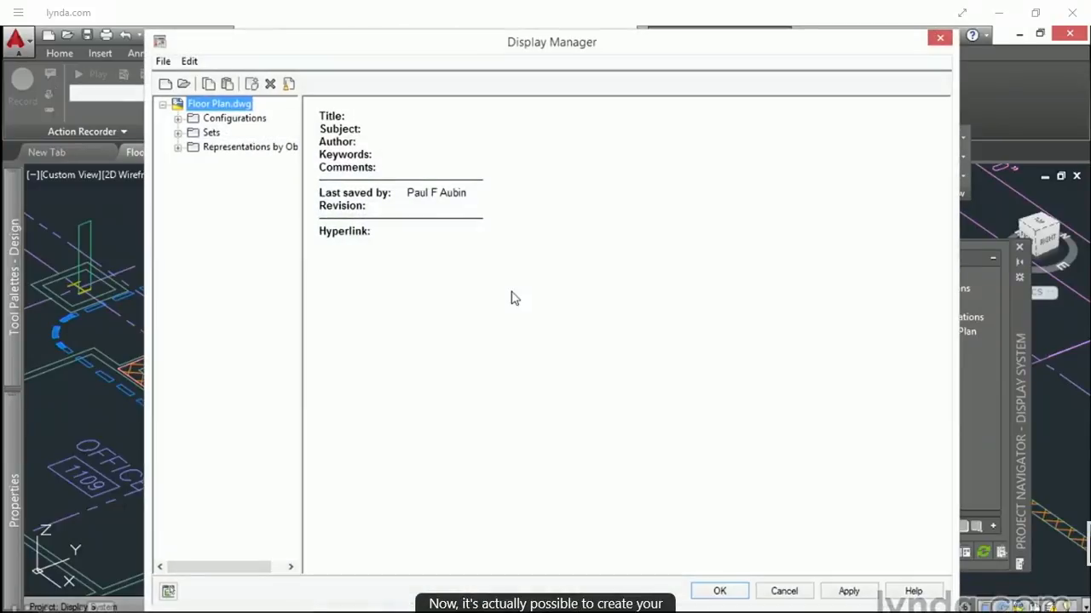
pyautogui.click(177, 119)
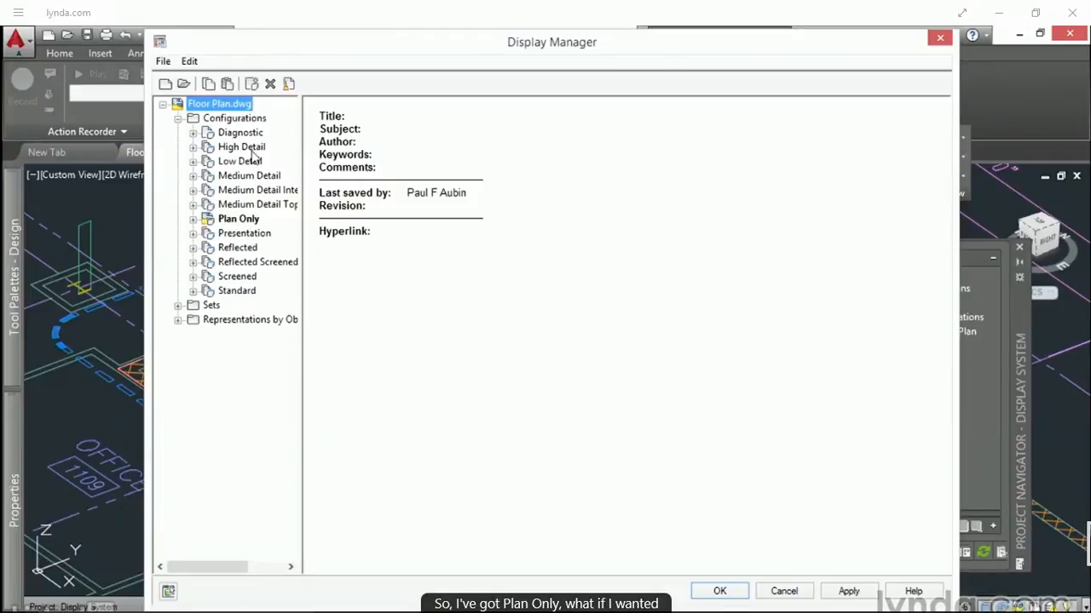
pyautogui.rightClick(245, 121)
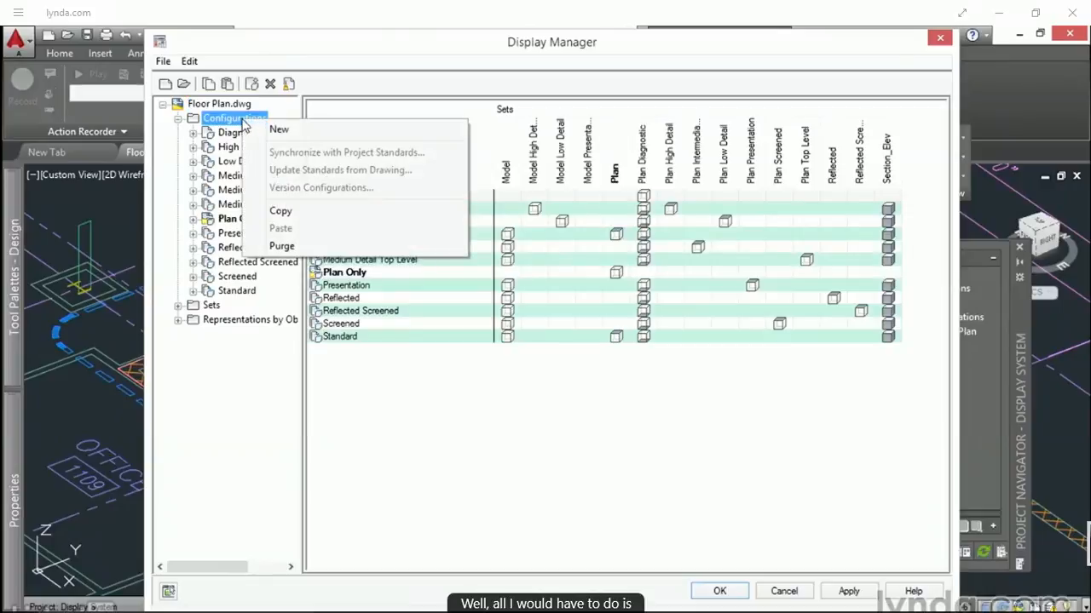
pyautogui.click(278, 129)
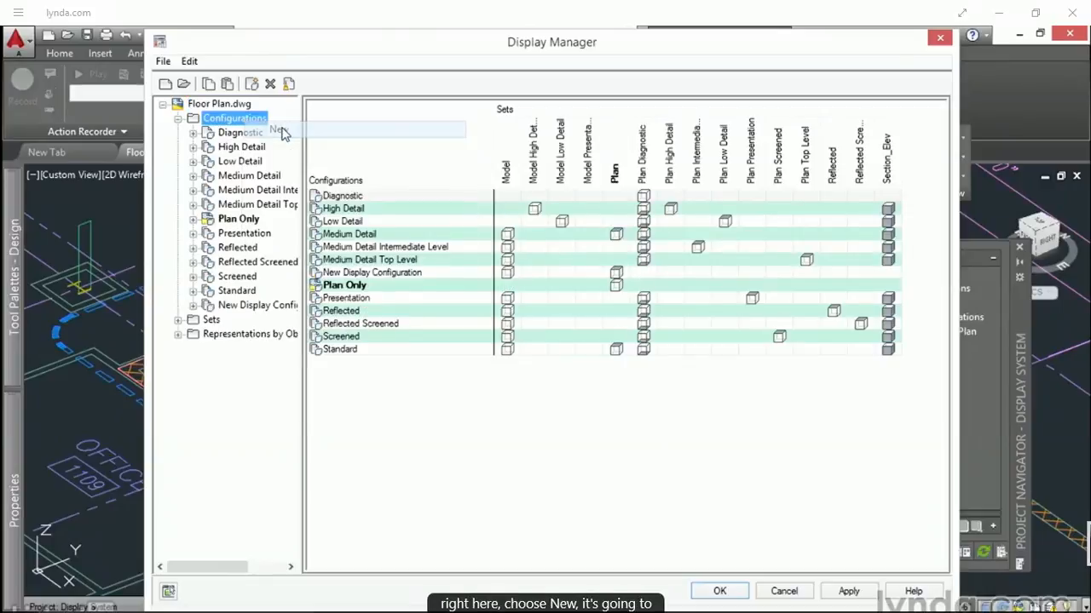
pyautogui.click(233, 307)
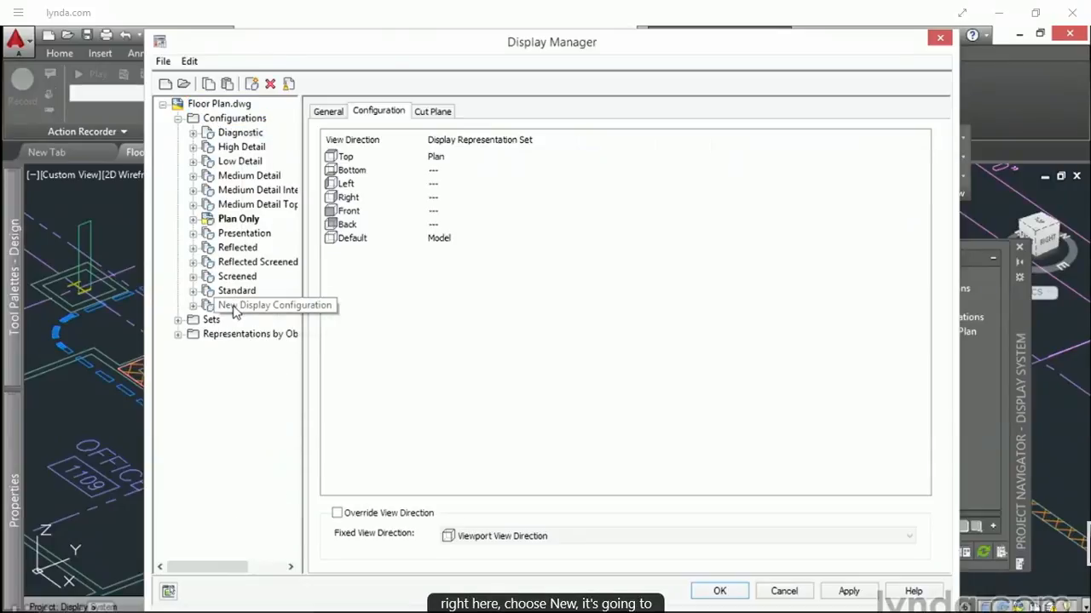
pyautogui.rightClick(235, 312)
pyautogui.click(274, 508)
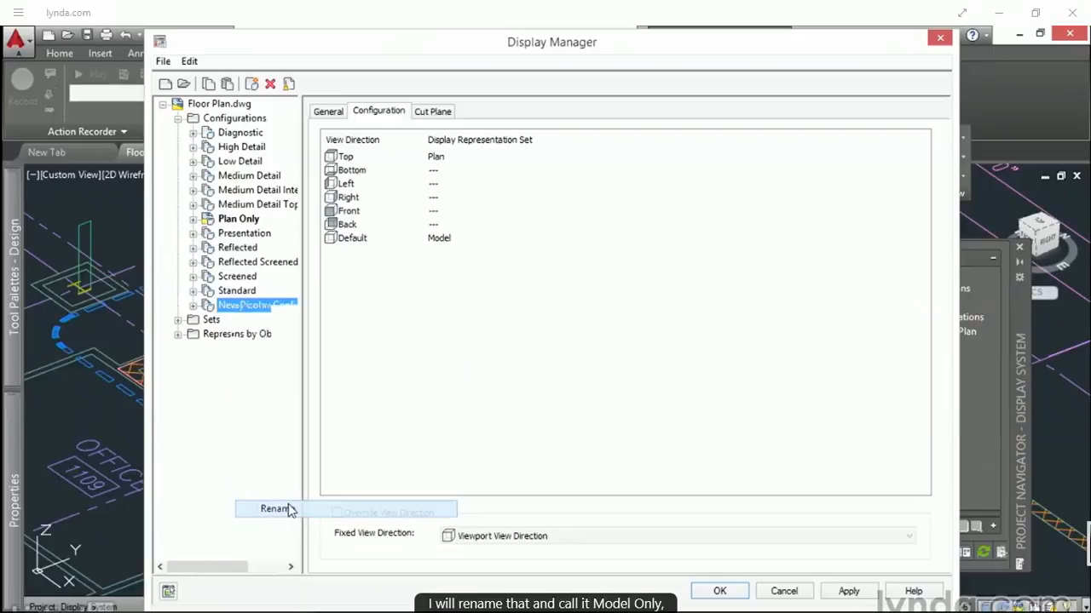
pyautogui.write('Model O')
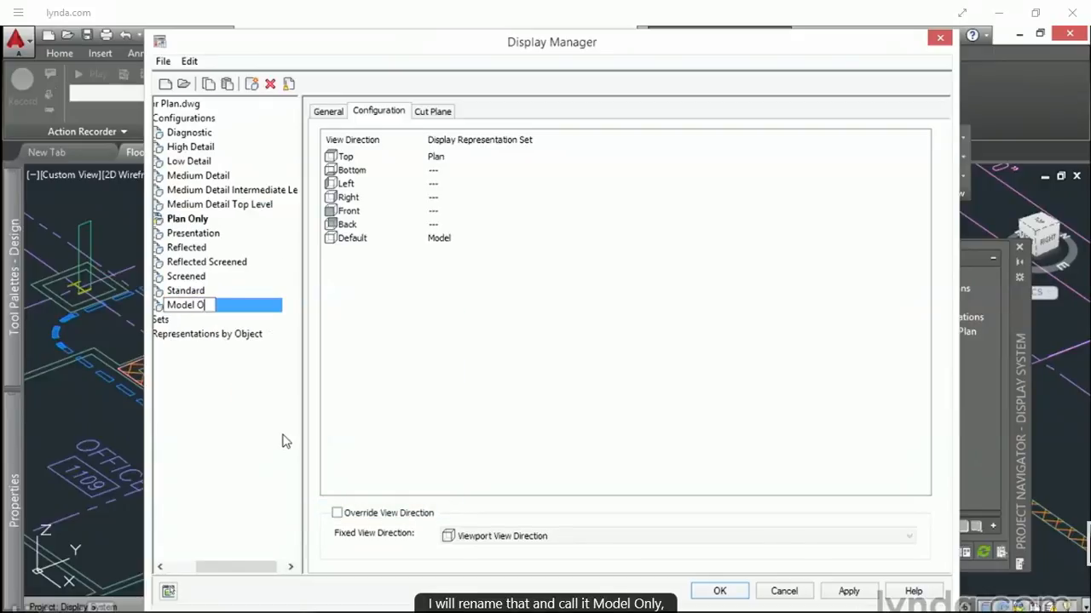
pyautogui.write('nly')
pyautogui.press('Return')
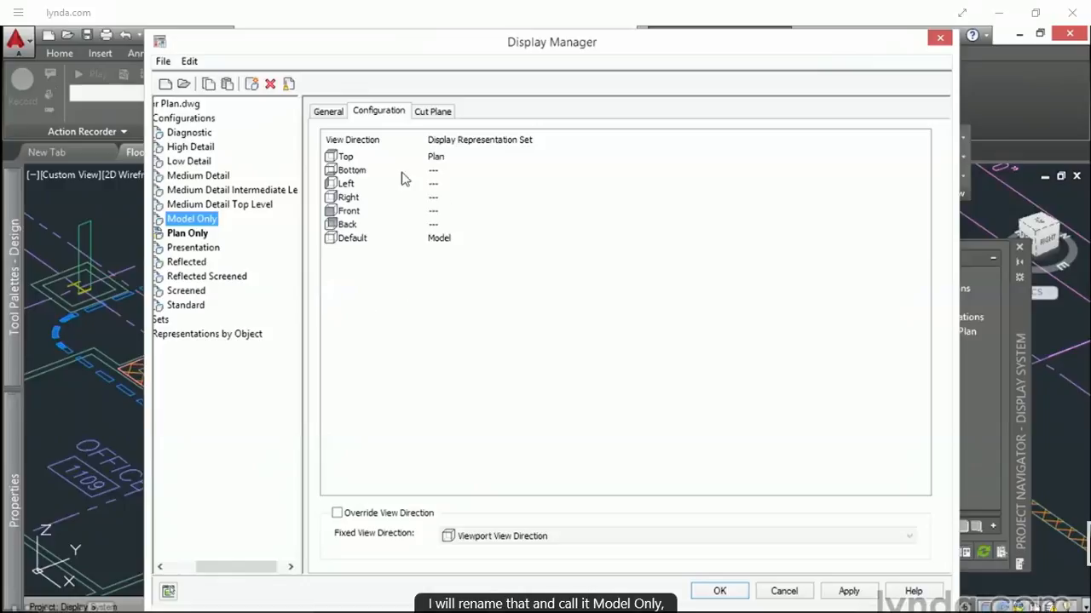
# Step: Set Model Only's Top representation set to *NONE* and enable its view direction override with Viewport View Direction
pyautogui.click(438, 159)
pyautogui.click(442, 161)
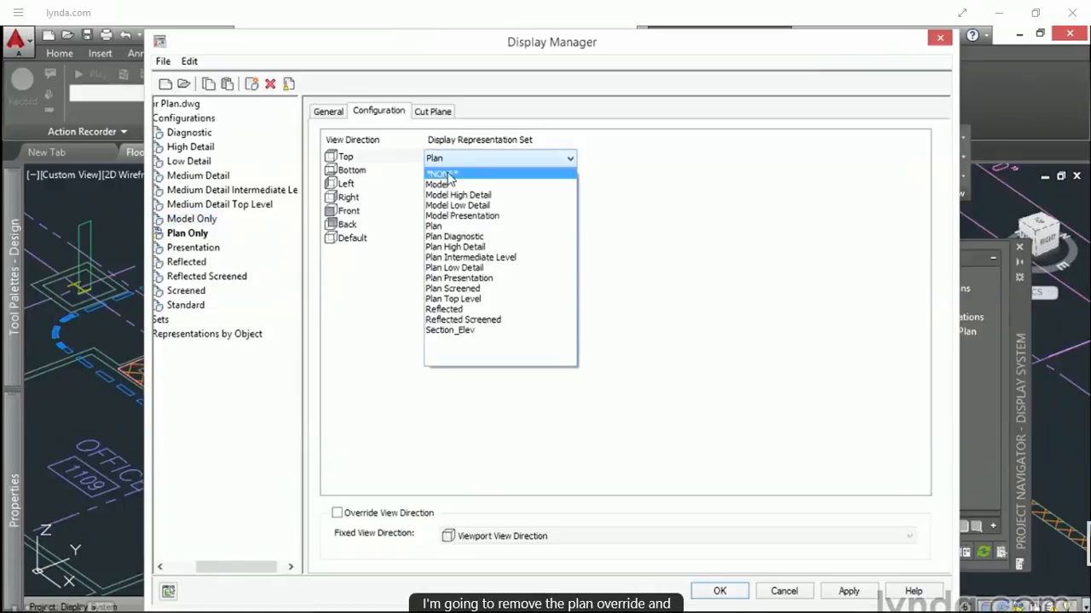
pyautogui.click(443, 171)
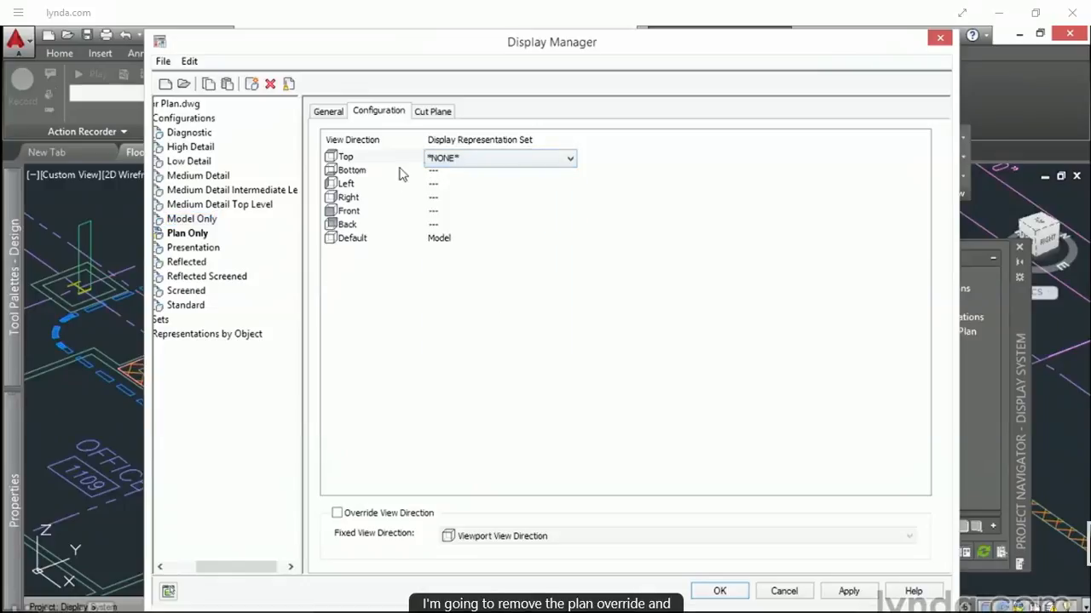
pyautogui.click(420, 287)
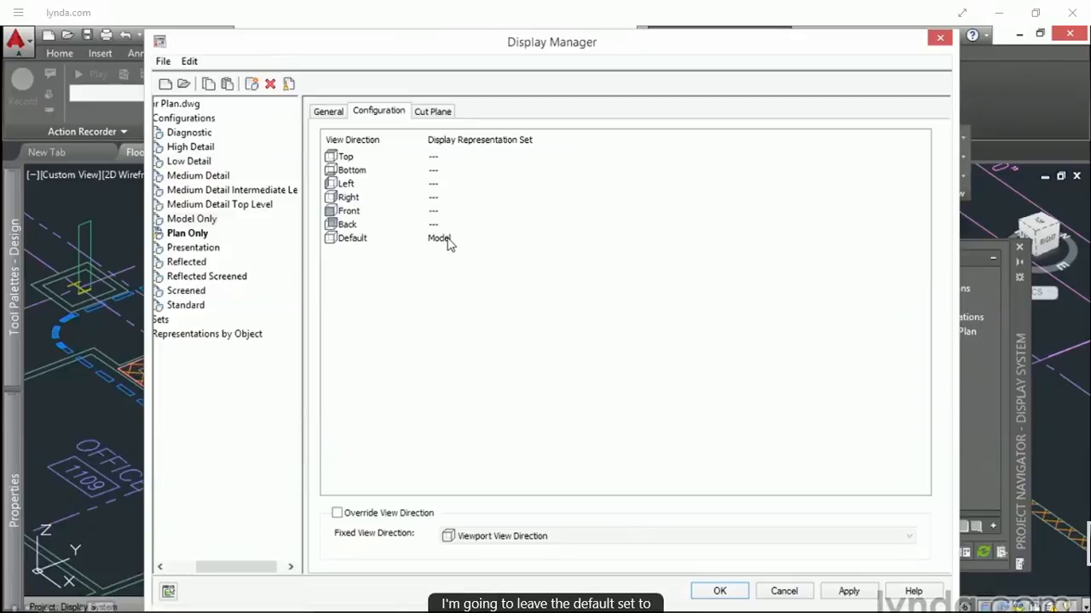
pyautogui.click(338, 513)
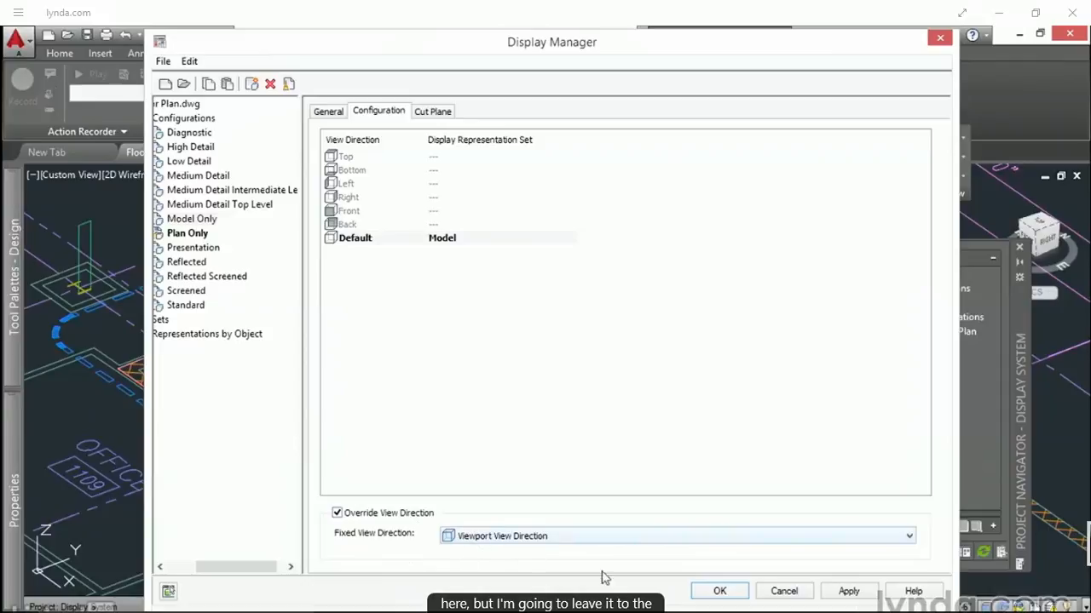
pyautogui.click(721, 596)
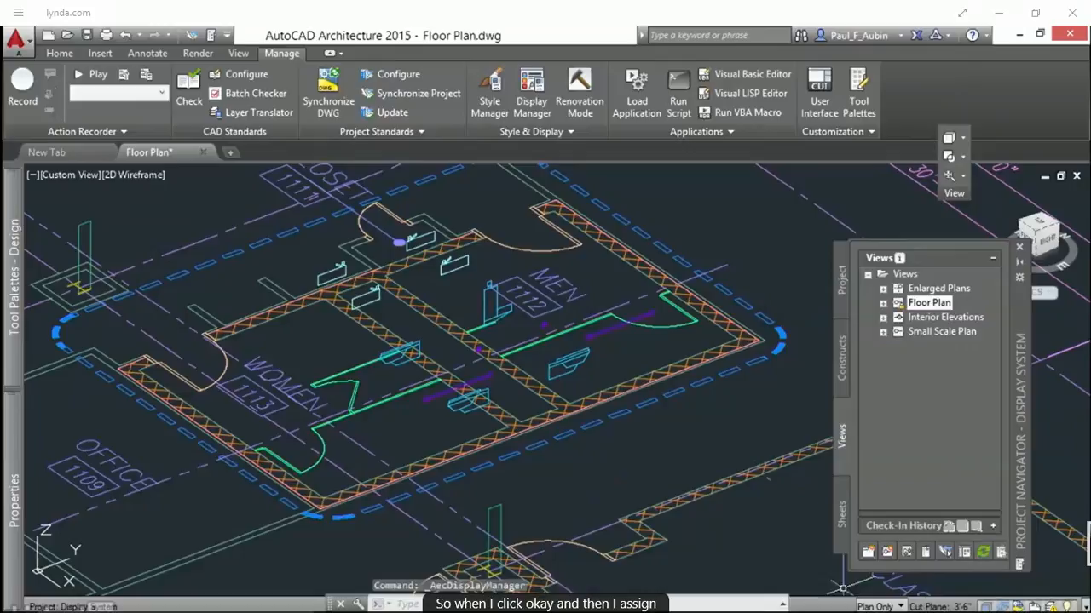
# Step: Switch the drawing's display configuration to Model Only and view the floor plan from Top
pyautogui.click(880, 607)
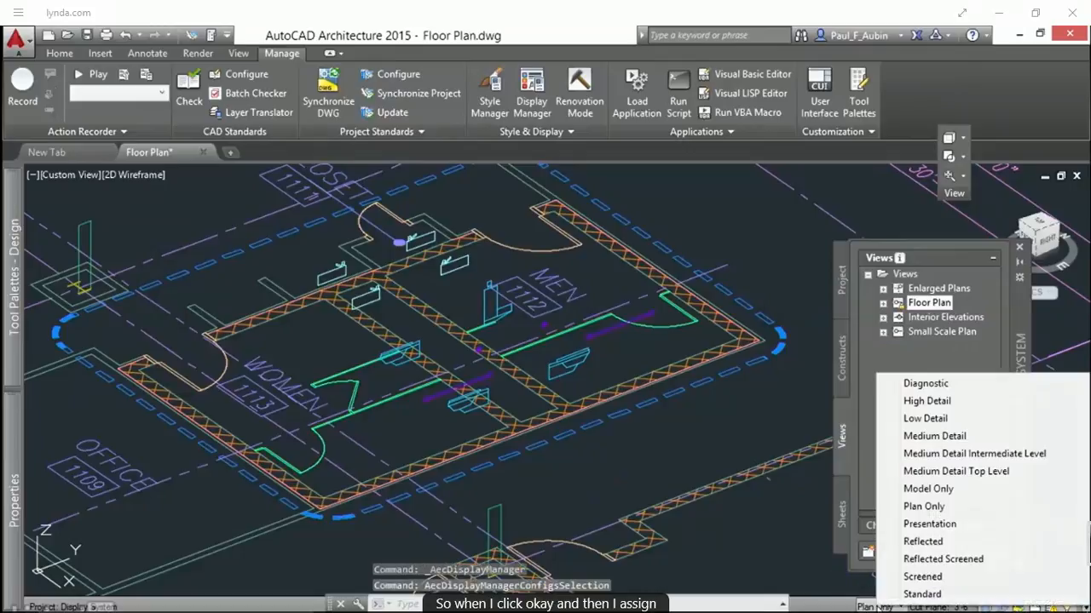
pyautogui.click(947, 489)
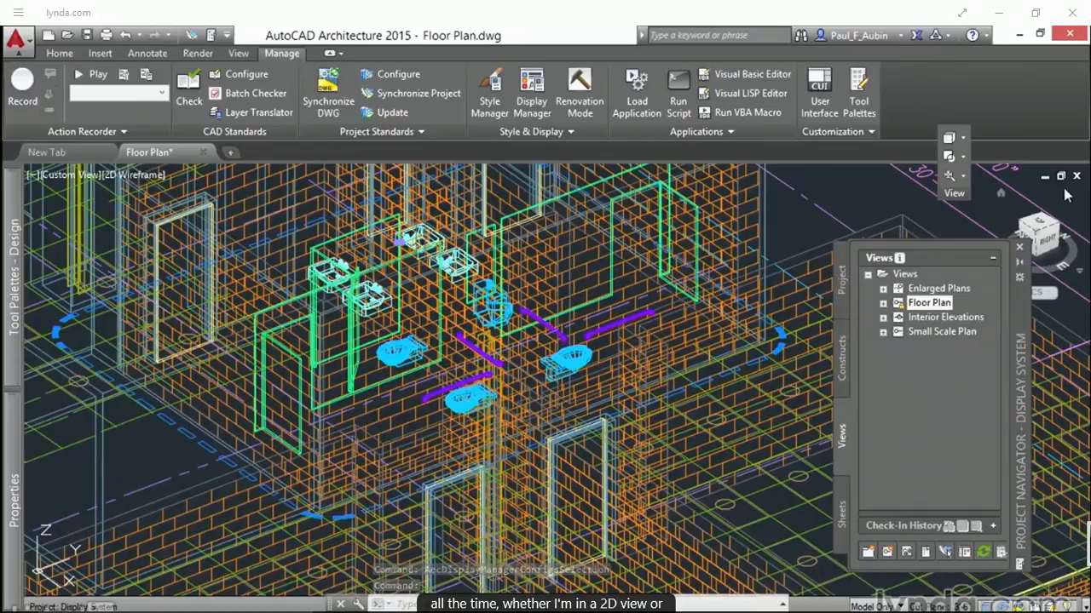
pyautogui.click(1037, 225)
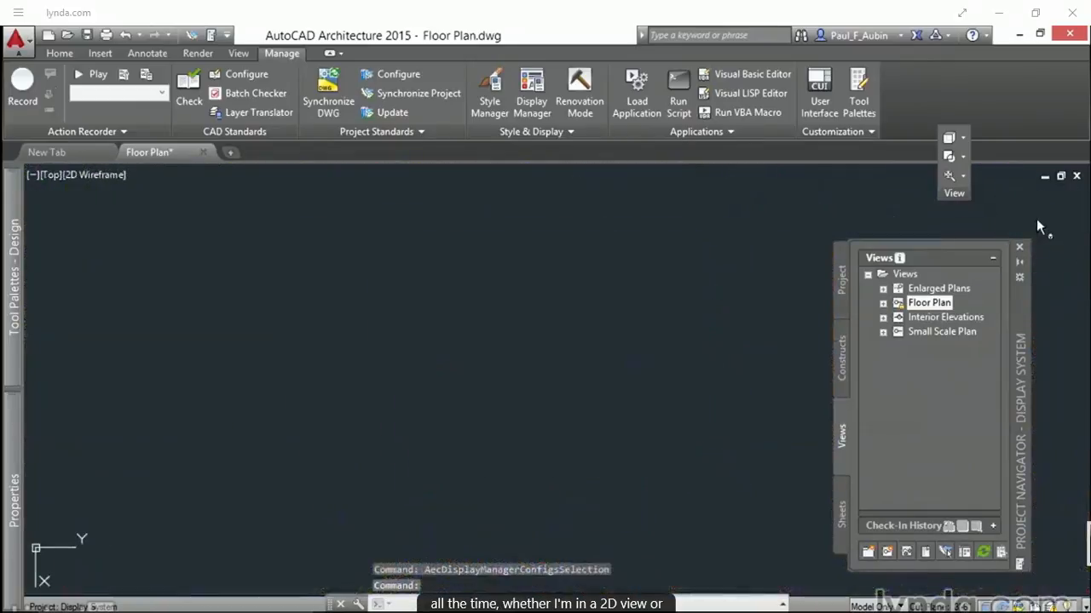
# Step: Examine the restroom fixtures, toilet partitions and doors in plan to see how the Model Only configuration displays them
pyautogui.scroll(5, 682, 358)
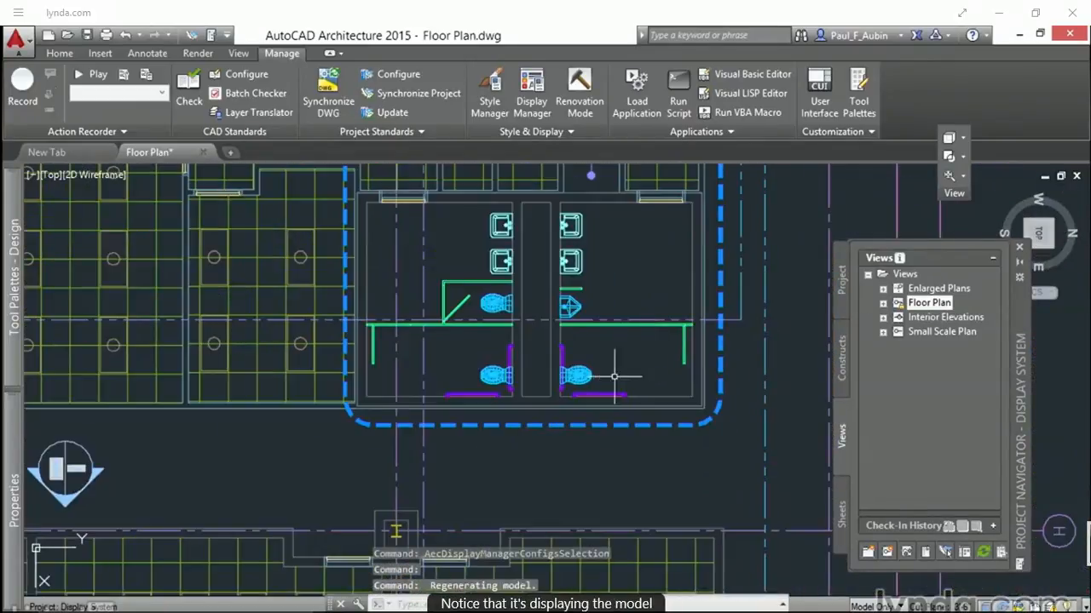
pyautogui.scroll(2, 613, 375)
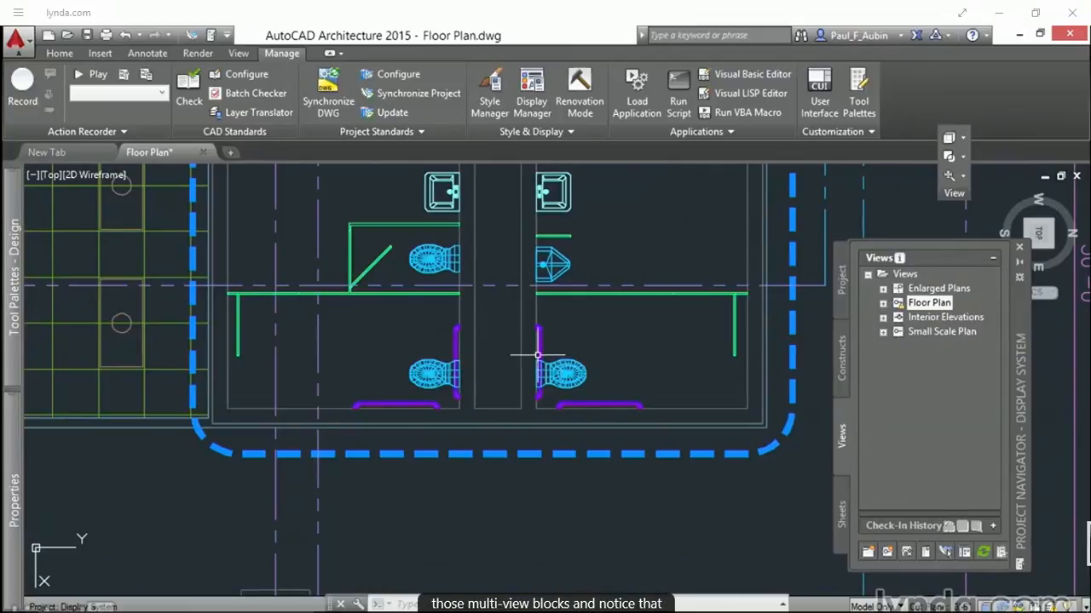
pyautogui.scroll(4, 360, 258)
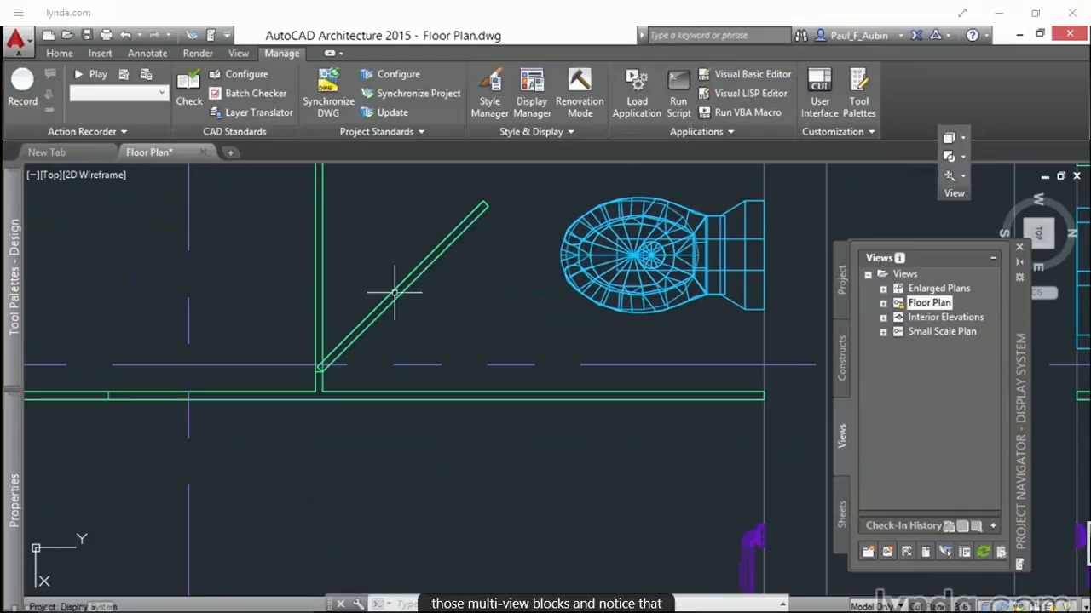
pyautogui.scroll(-3, 353, 339)
pyautogui.moveTo(351, 335); pyautogui.dragTo(464, 444, button='middle')
pyautogui.scroll(2, 423, 364)
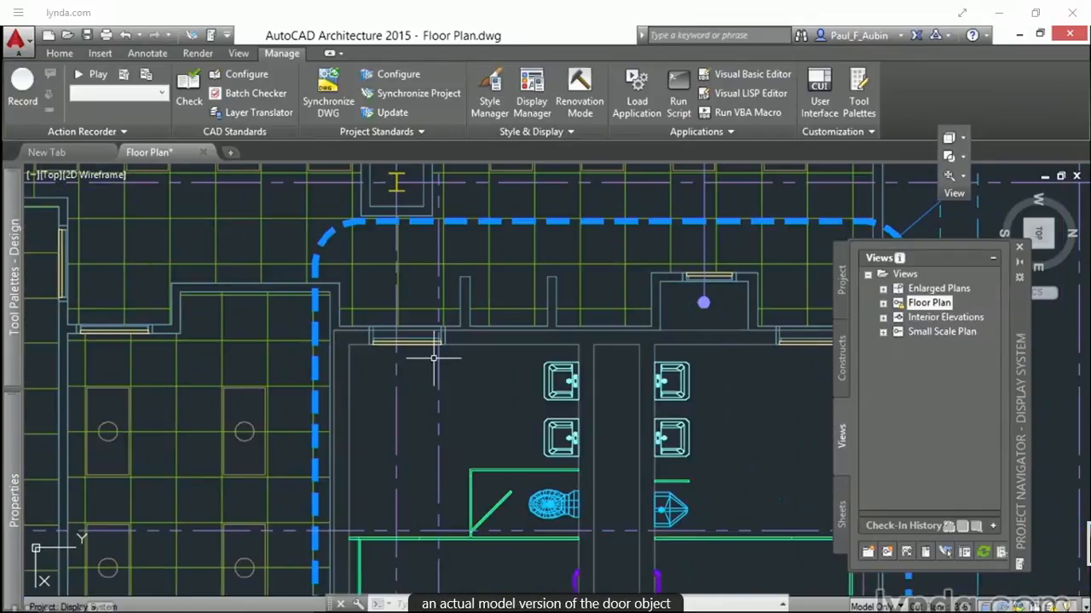
pyautogui.scroll(-4, 429, 362)
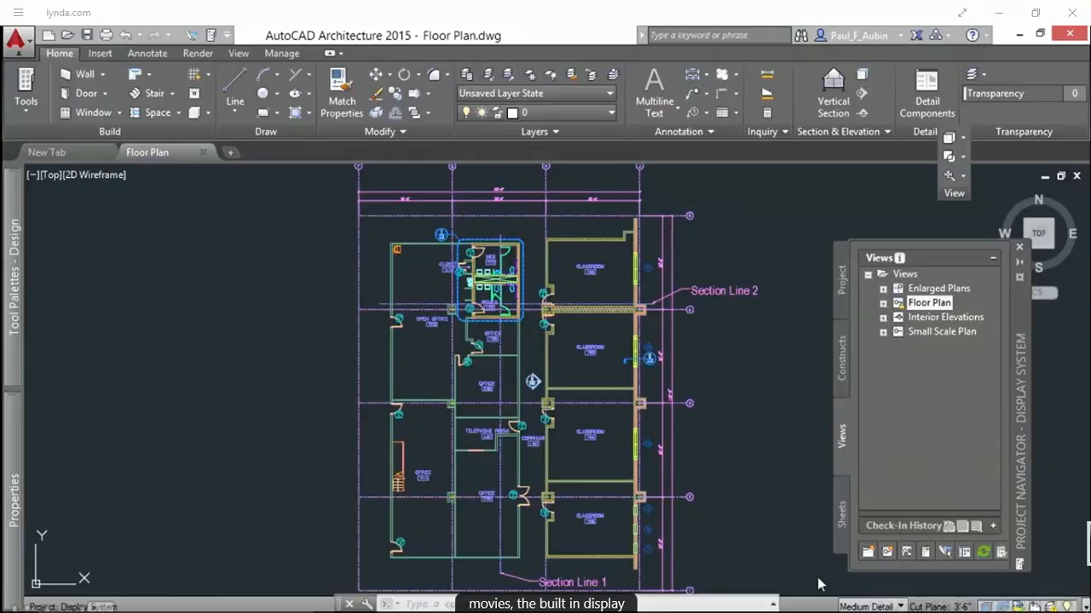
pyautogui.click(882, 607)
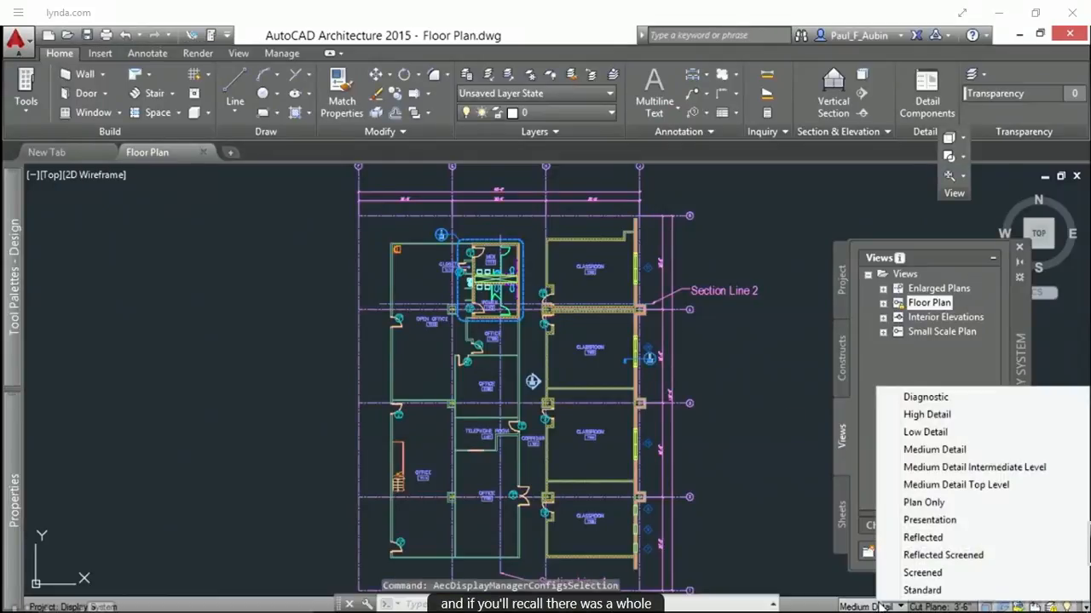
pyautogui.click(806, 566)
pyautogui.click(806, 567)
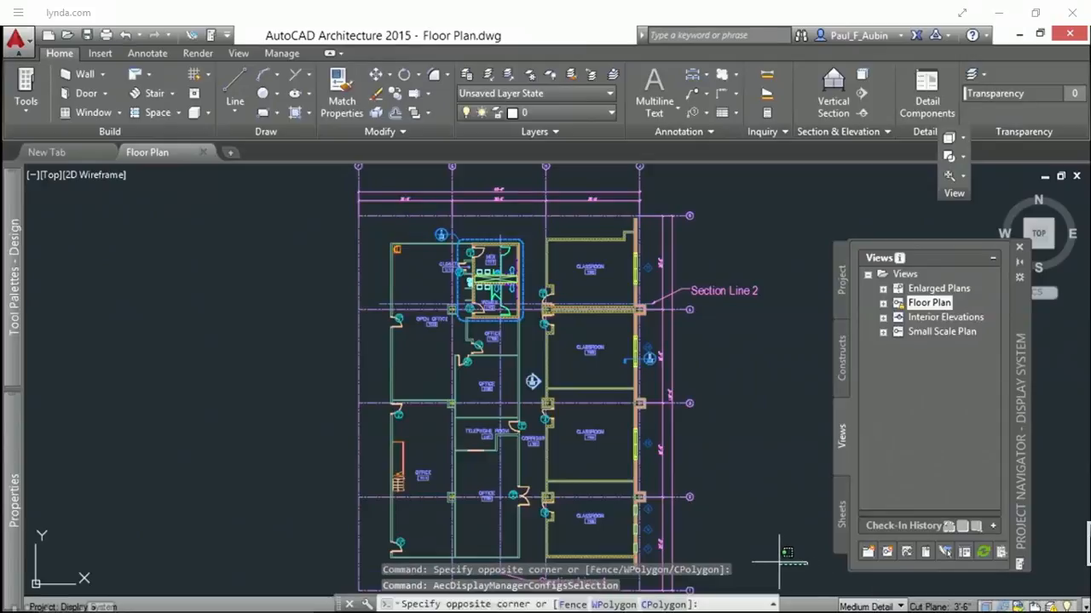
pyautogui.click(779, 561)
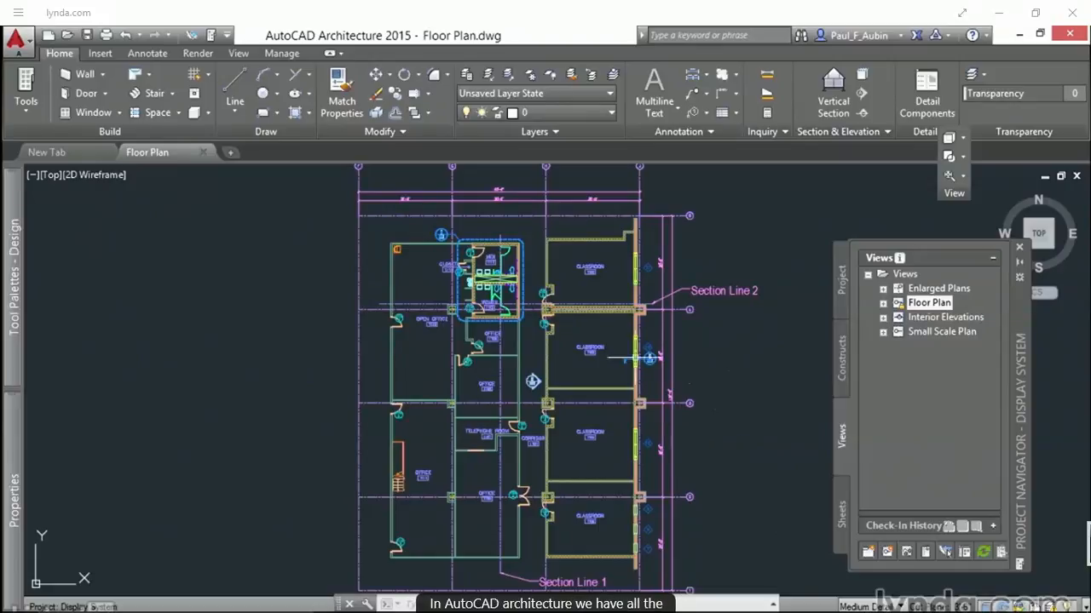
# Step: Thaw the Walls|A-Area-Spce layer to show the space objects in the floor plan
pyautogui.scroll(5, 576, 368)
pyautogui.moveTo(556, 362); pyautogui.dragTo(601, 481, button='middle')
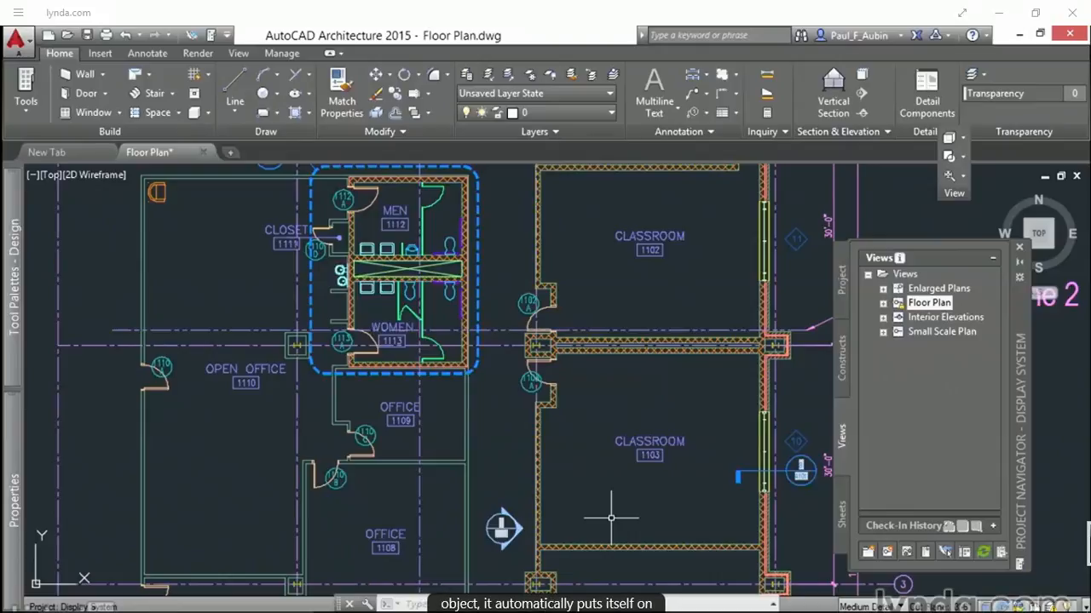
pyautogui.click(607, 117)
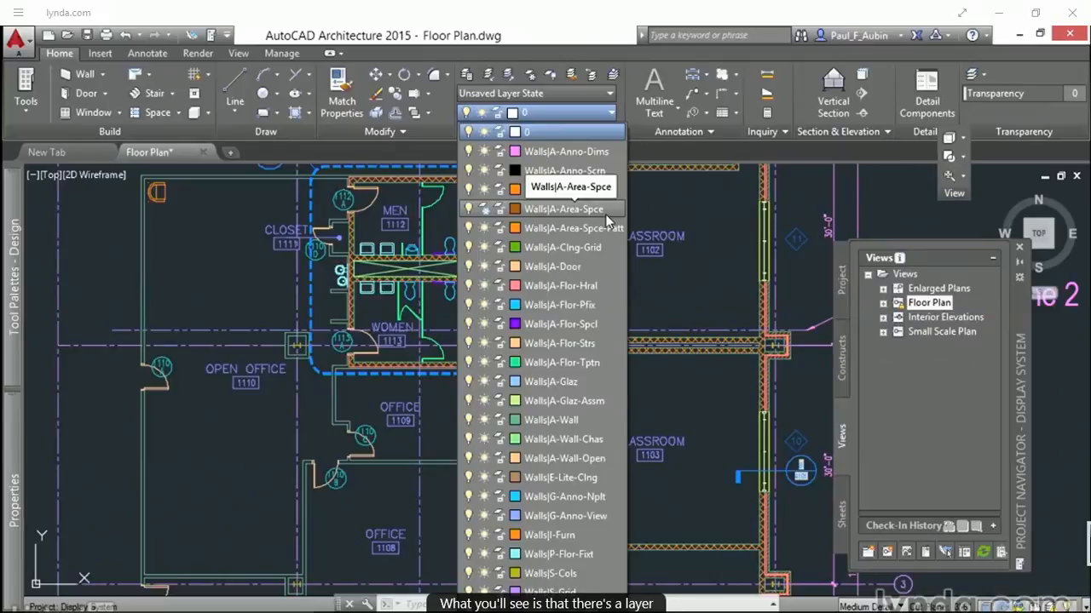
pyautogui.click(484, 210)
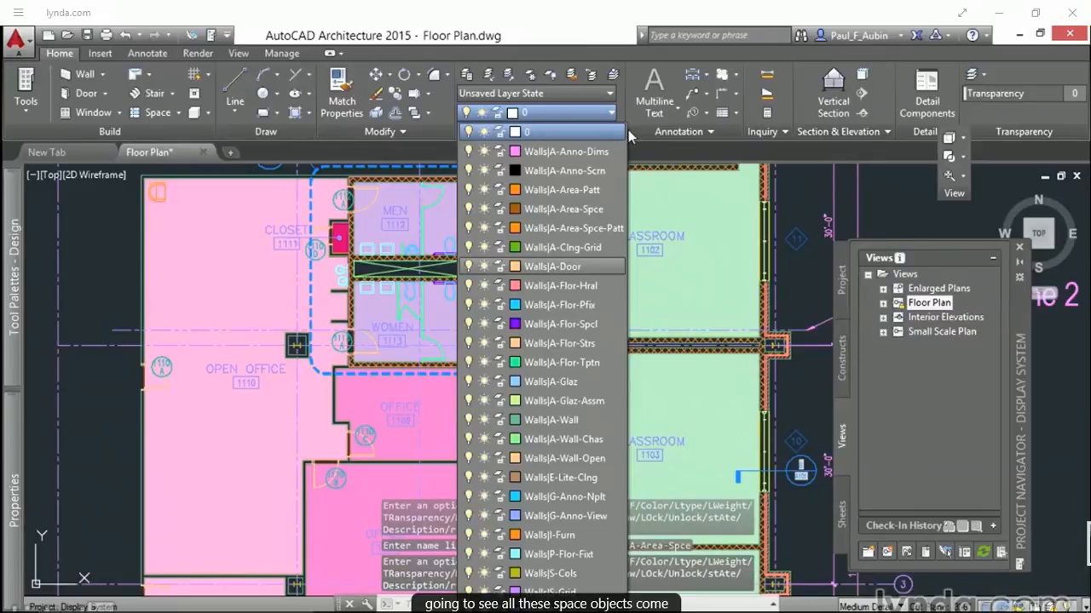
pyautogui.click(621, 105)
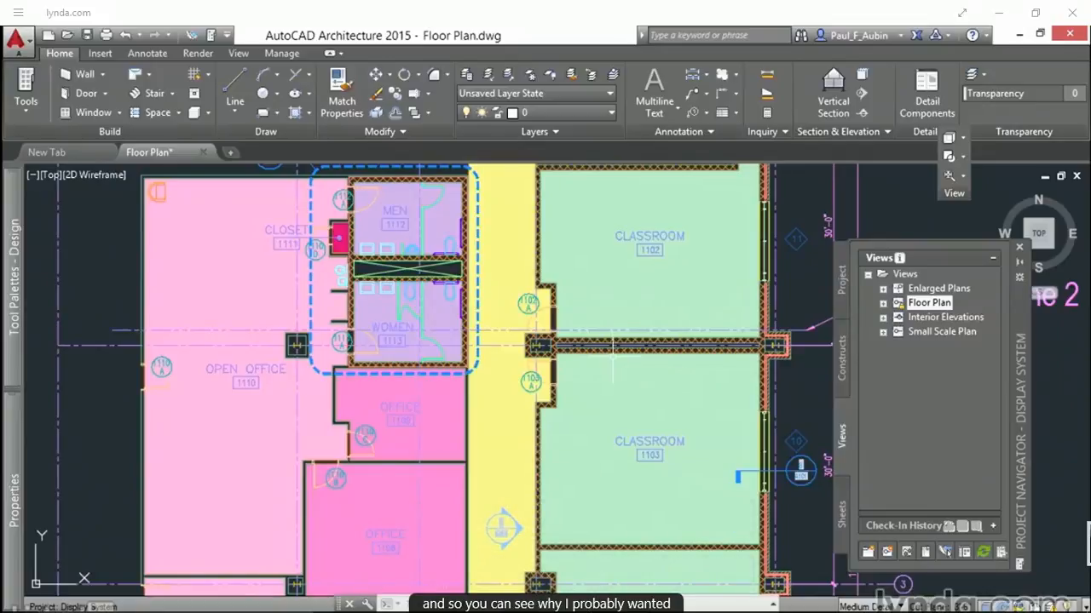
# Step: Switch the drawing's display configuration to Low Detail
pyautogui.scroll(-2, 614, 362)
pyautogui.moveTo(683, 389); pyautogui.dragTo(609, 329, button='middle')
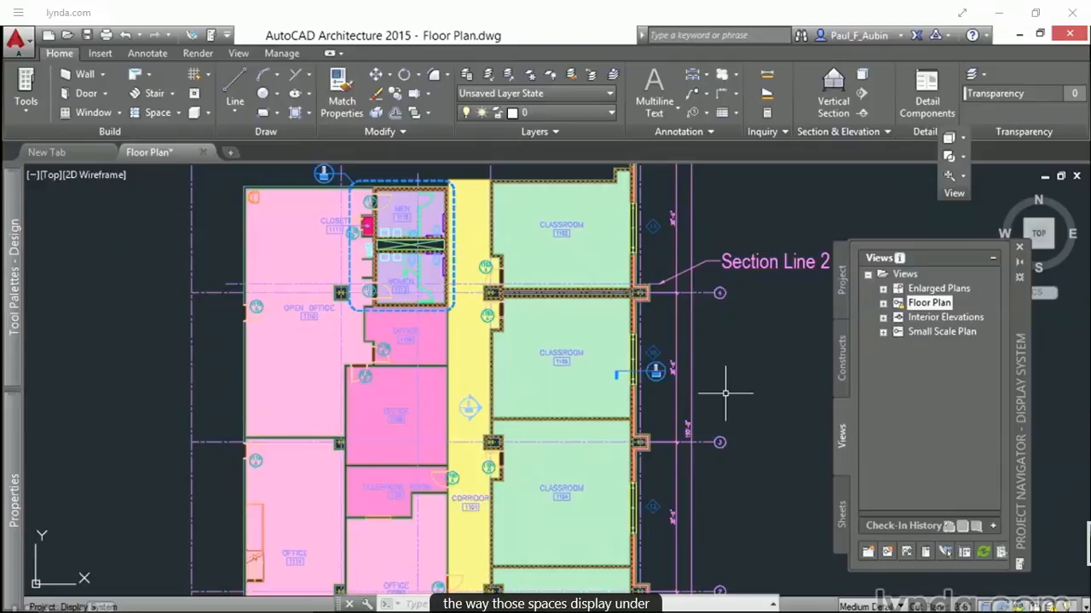
pyautogui.click(860, 606)
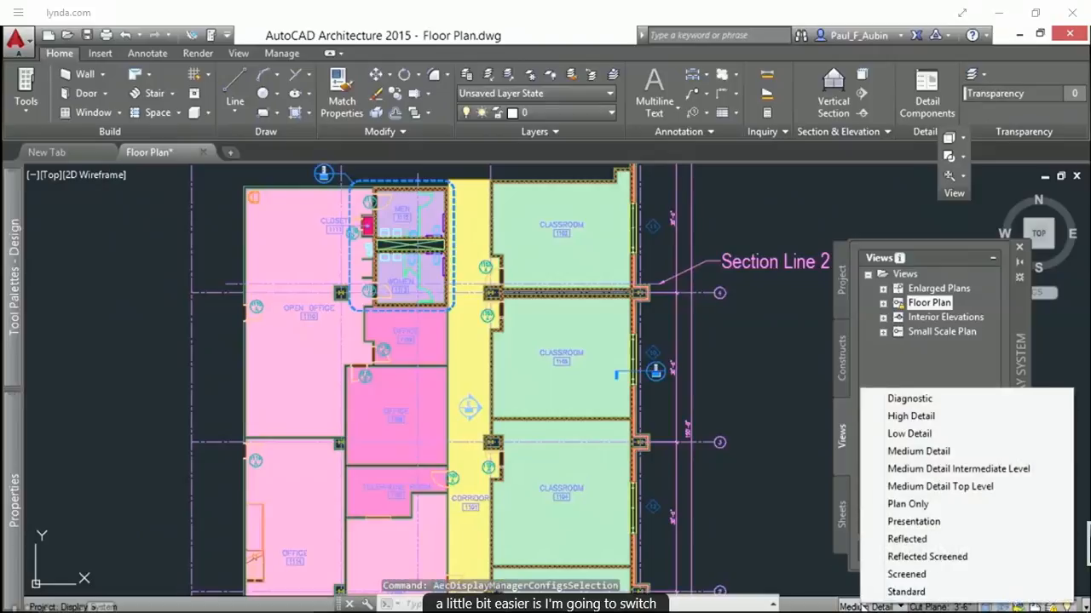
pyautogui.click(916, 435)
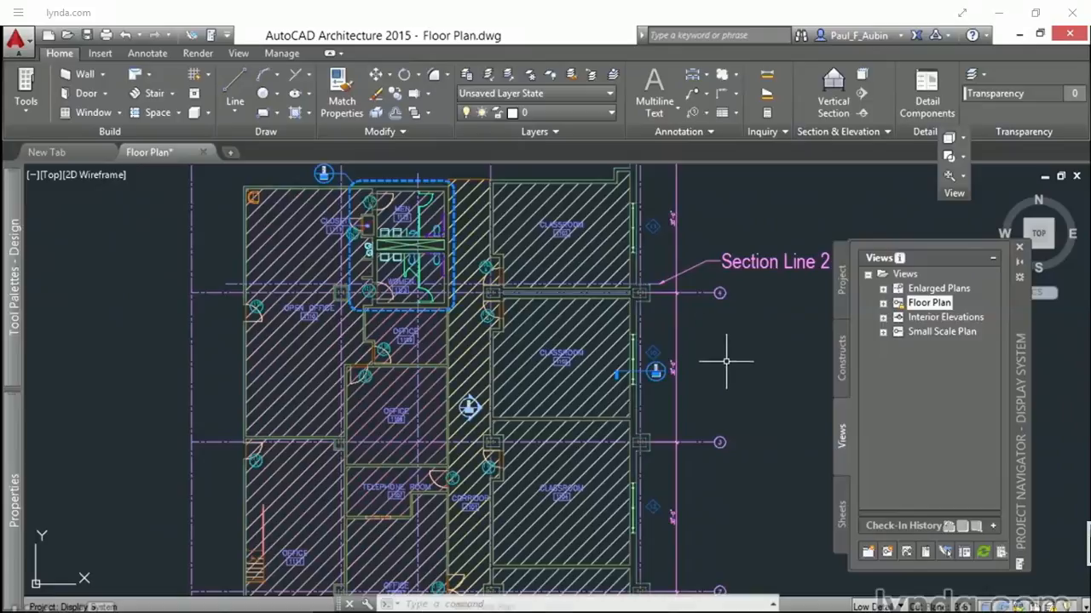
# Step: Add a new display configuration to the drawing in the Display Manager
pyautogui.click(284, 54)
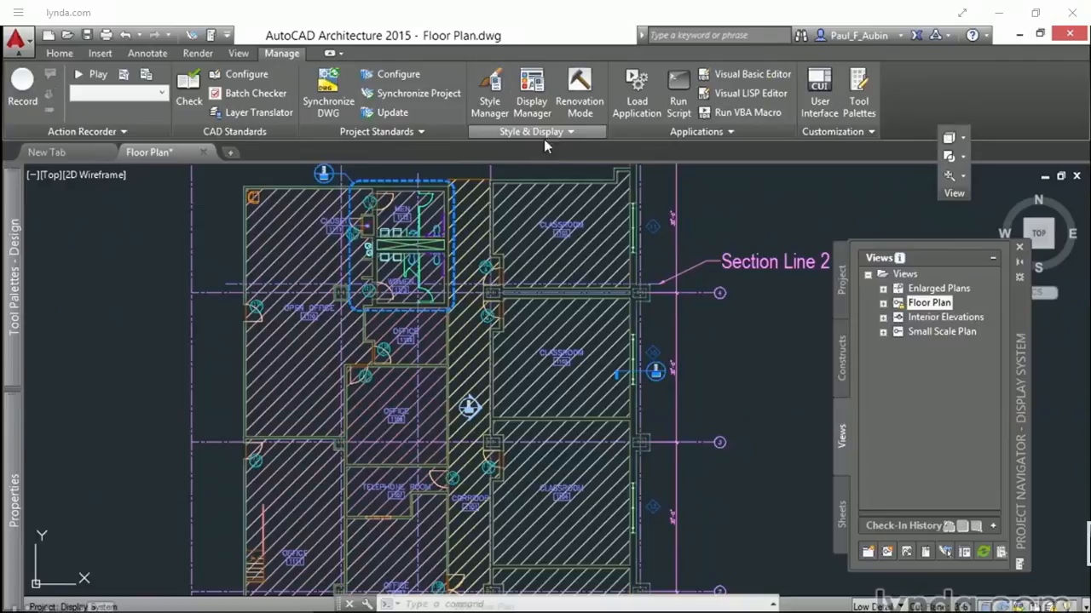
pyautogui.click(536, 101)
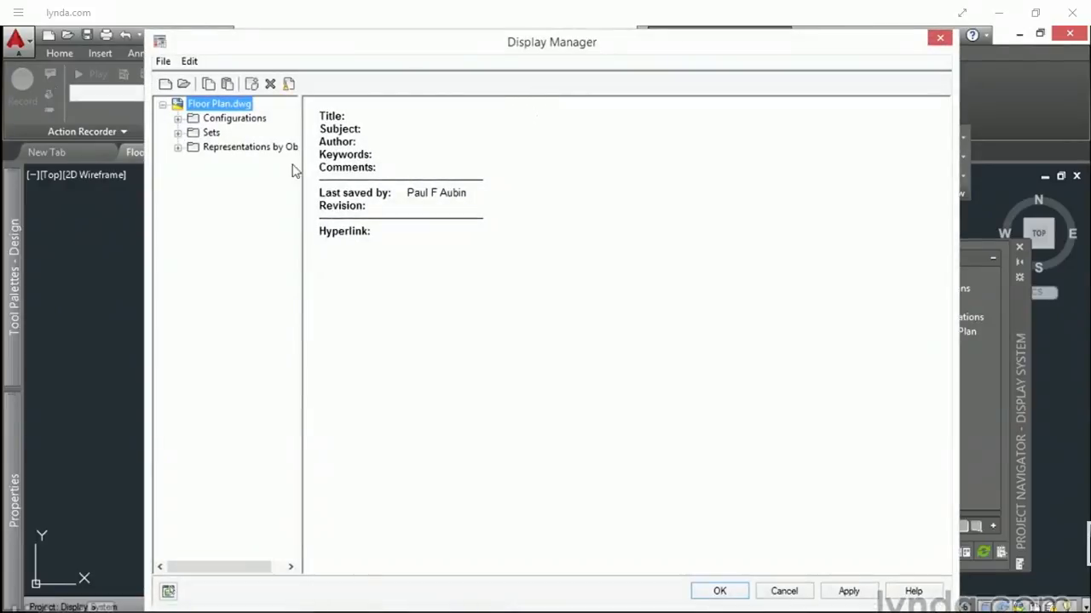
pyautogui.click(177, 119)
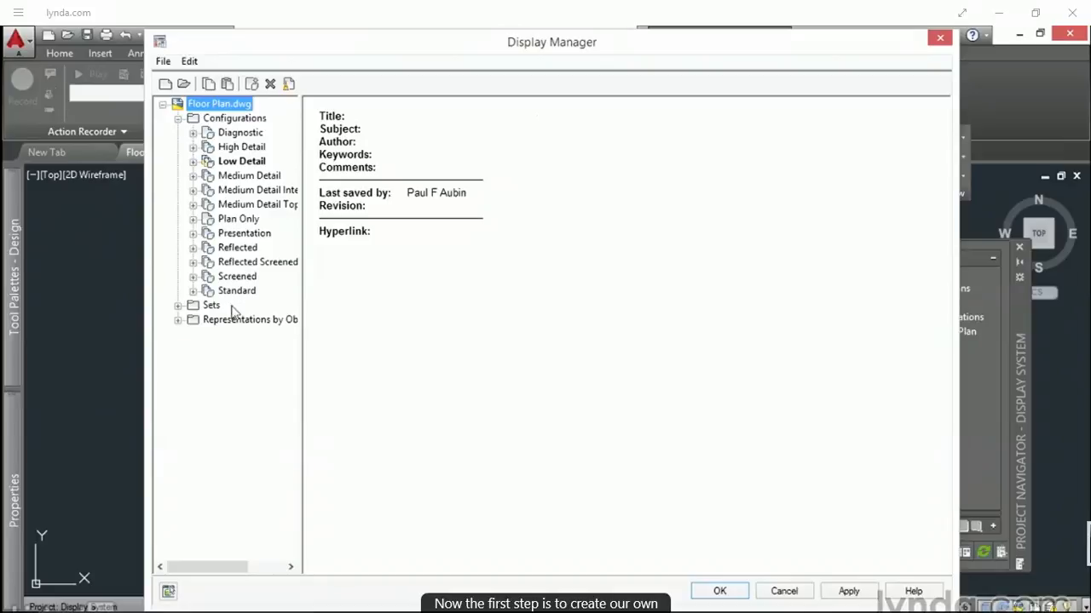
pyautogui.click(243, 119)
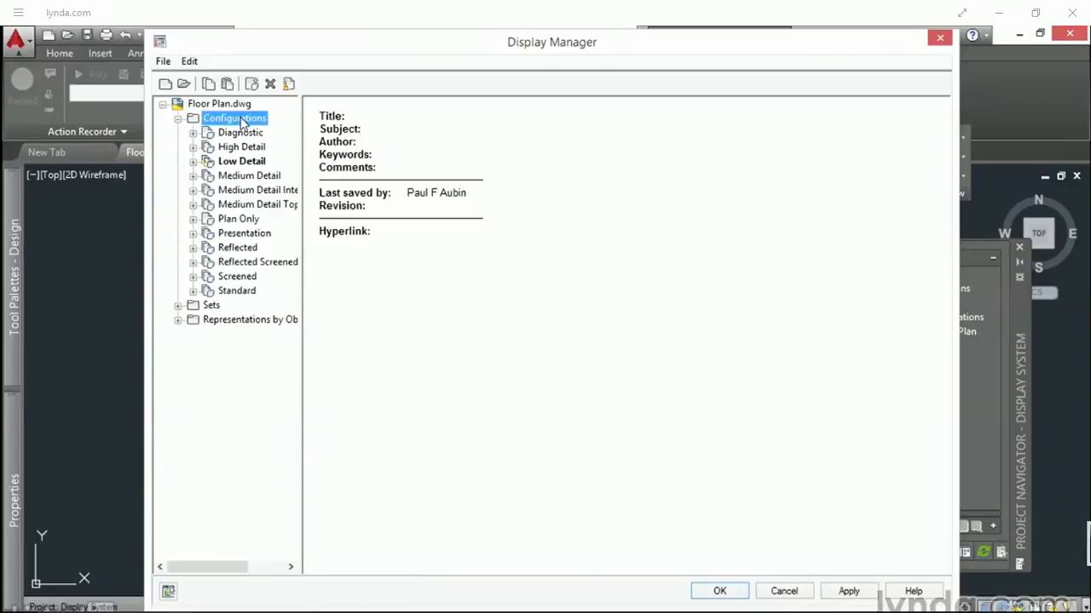
pyautogui.rightClick(264, 118)
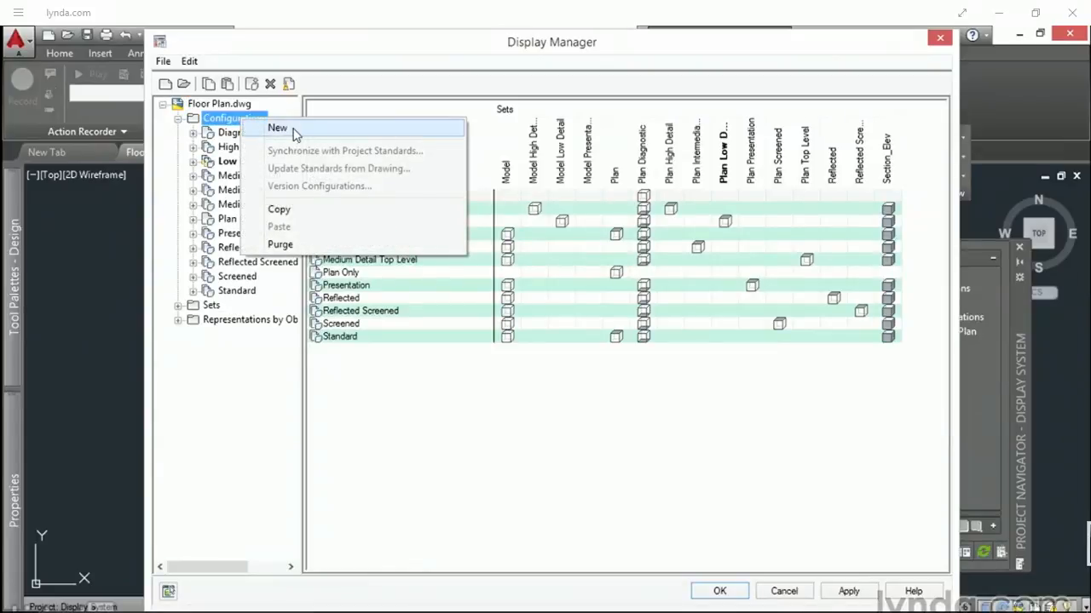
pyautogui.click(278, 127)
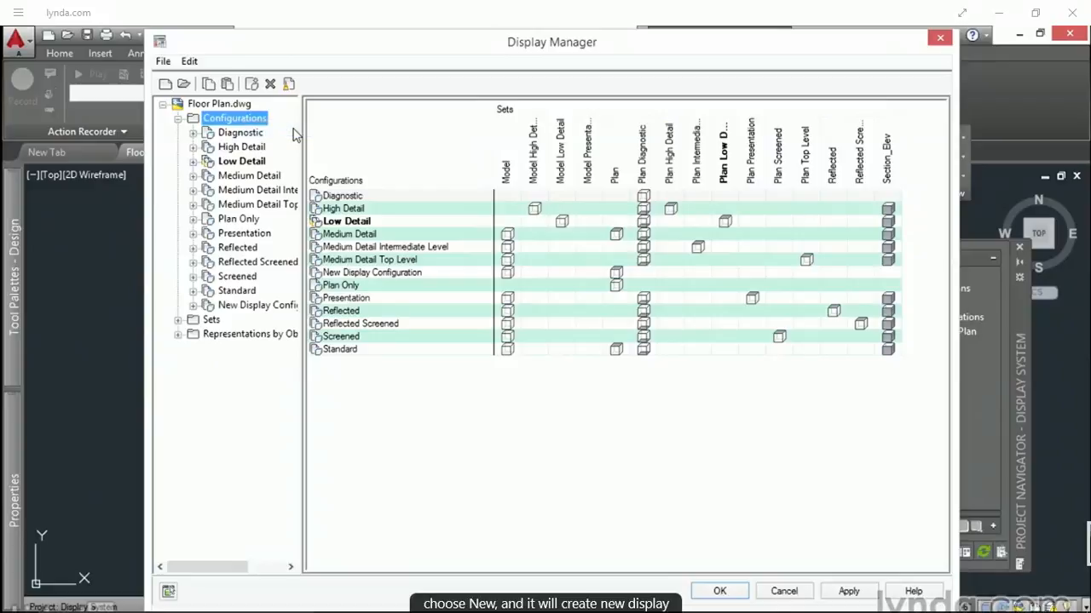
# Step: Rename the new display configuration as Halftone Spaces
pyautogui.click(246, 307)
pyautogui.rightClick(228, 311)
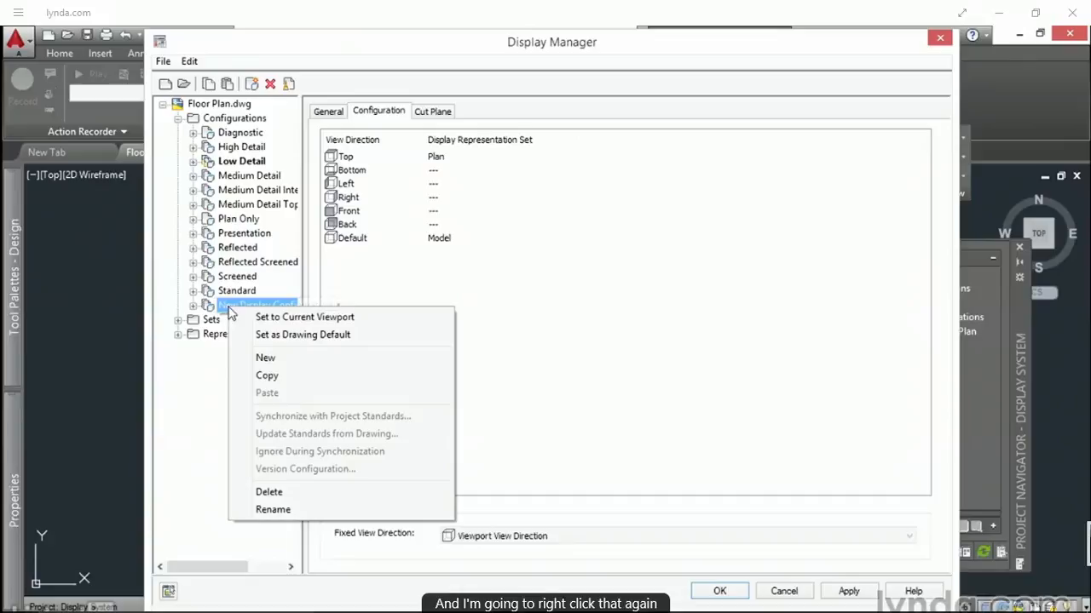
pyautogui.click(264, 511)
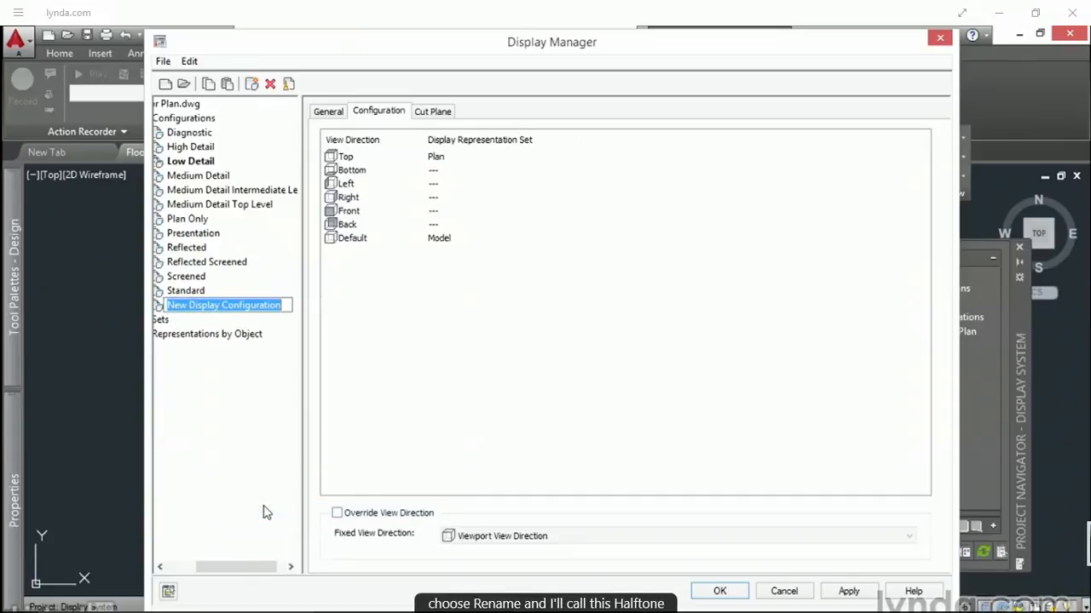
pyautogui.write('Halftone Spaces')
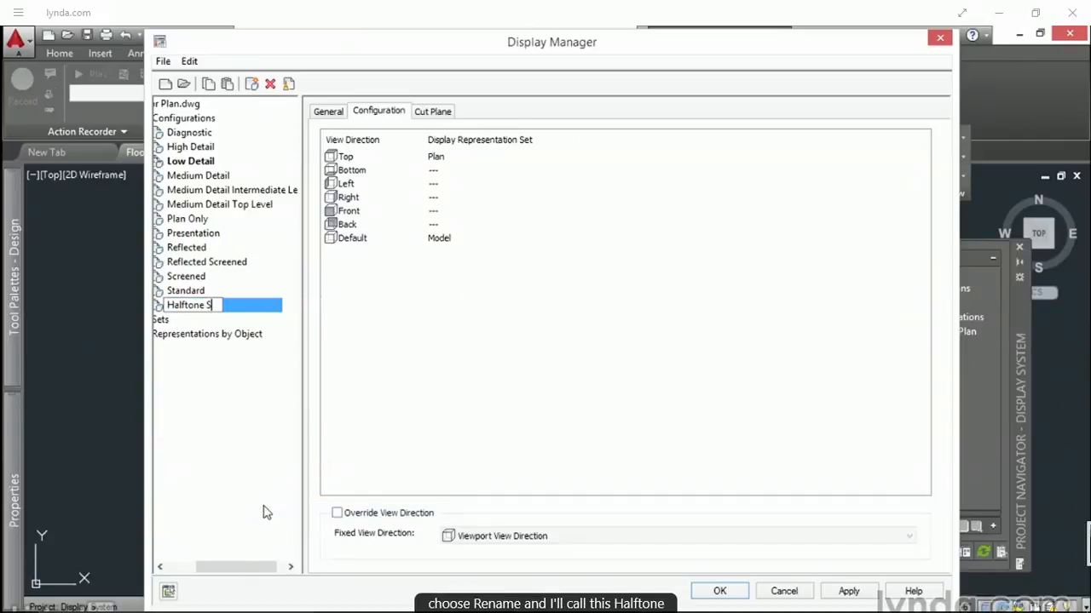
pyautogui.press('Return')
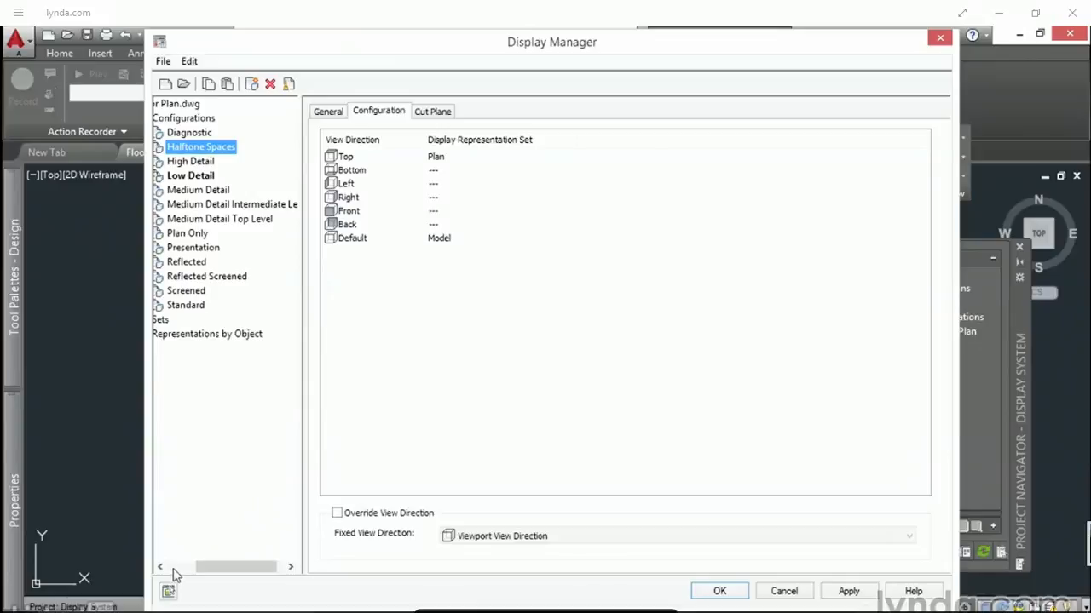
pyautogui.moveTo(236, 567); pyautogui.dragTo(179, 569)
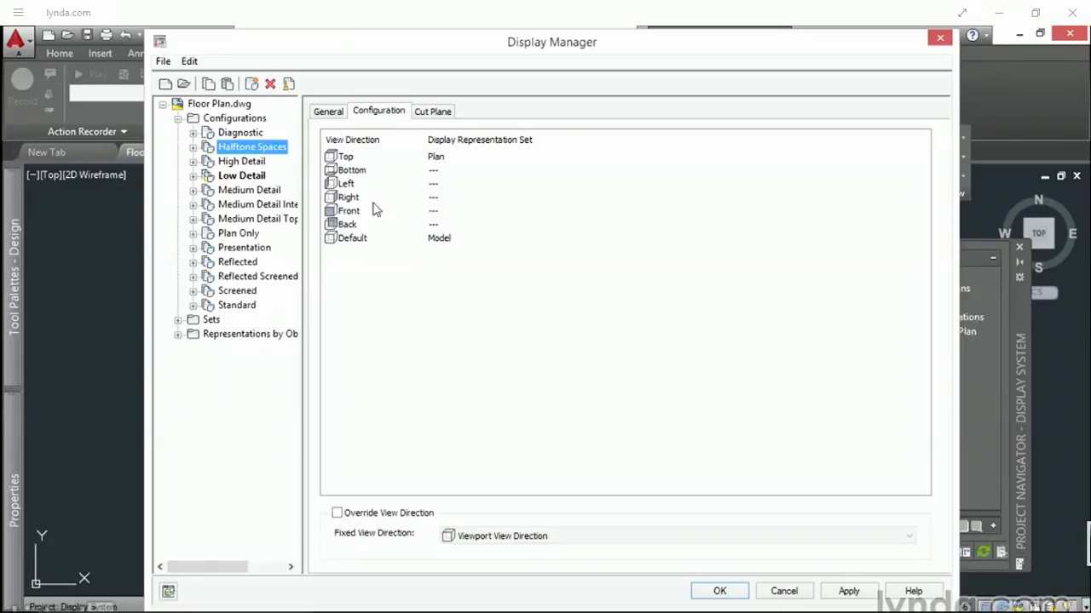
# Step: Compare the representation sets assigned to each view direction in Halftone Spaces and Medium Detail
pyautogui.click(347, 158)
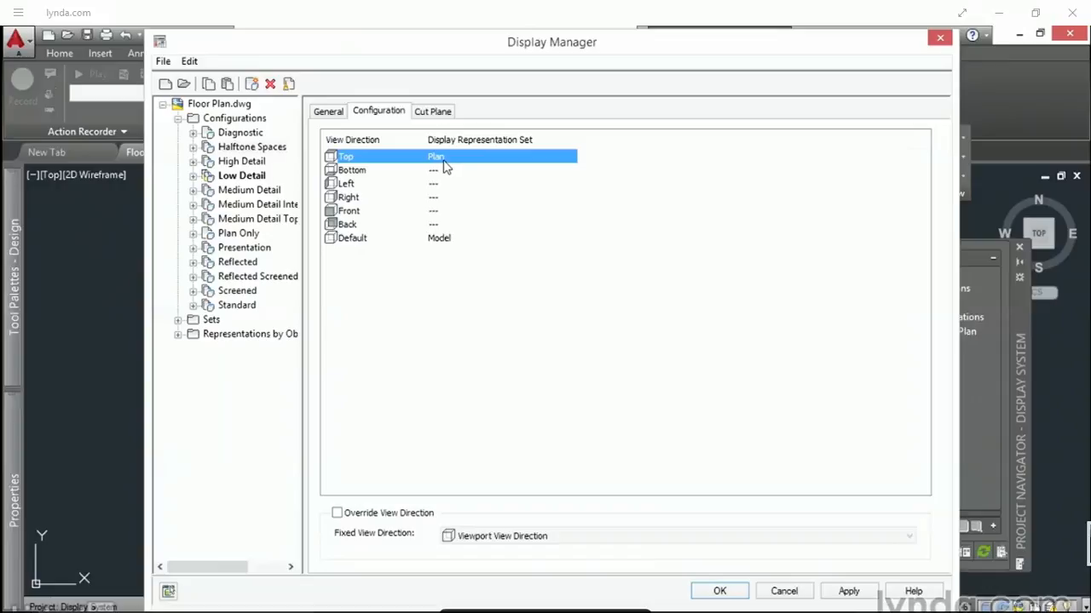
pyautogui.click(352, 238)
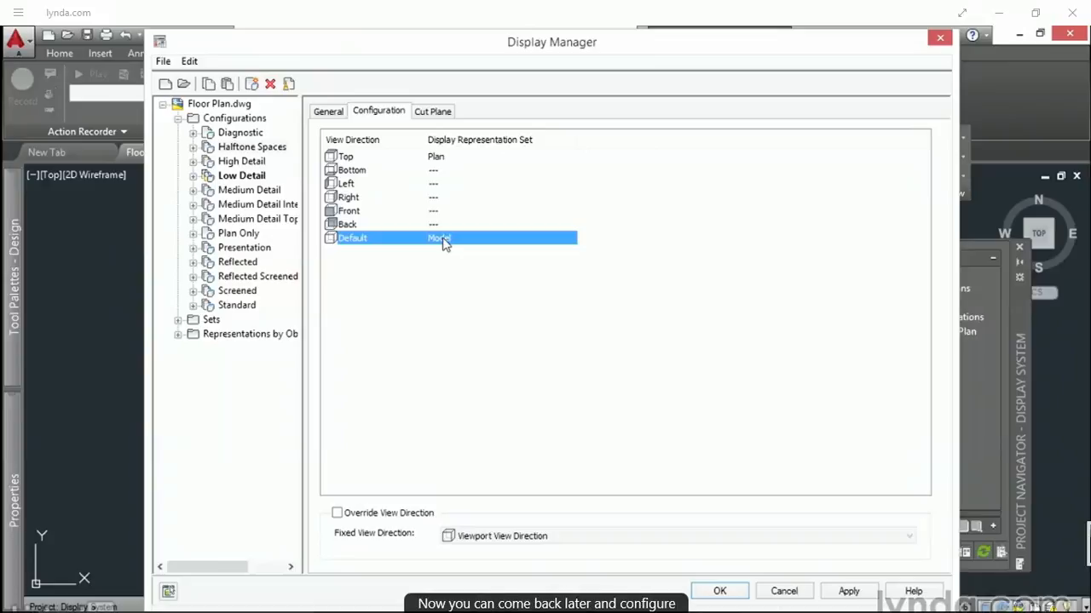
pyautogui.click(239, 193)
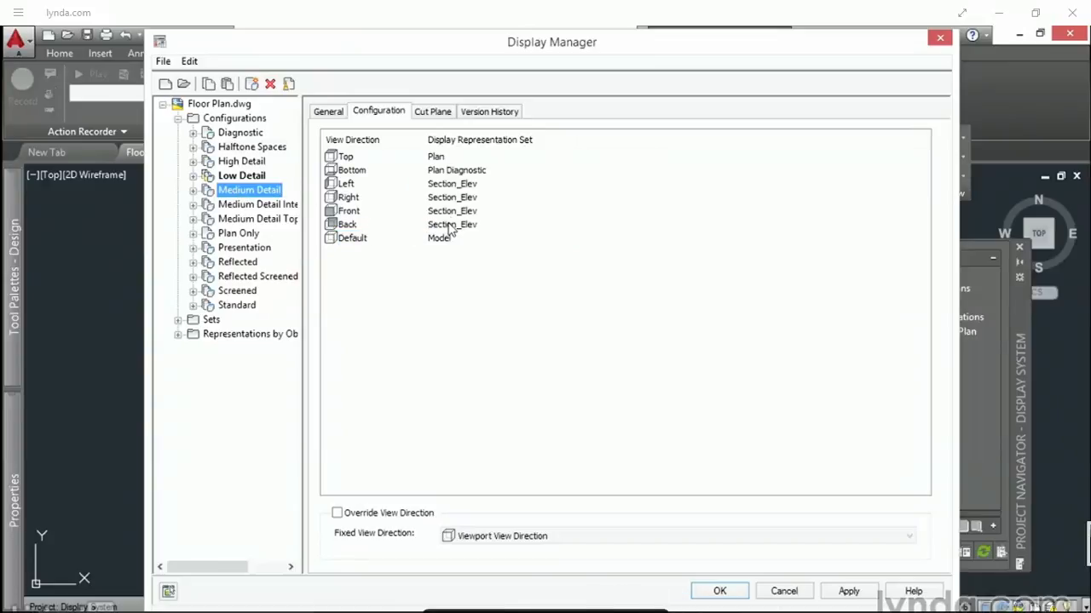
pyautogui.click(252, 148)
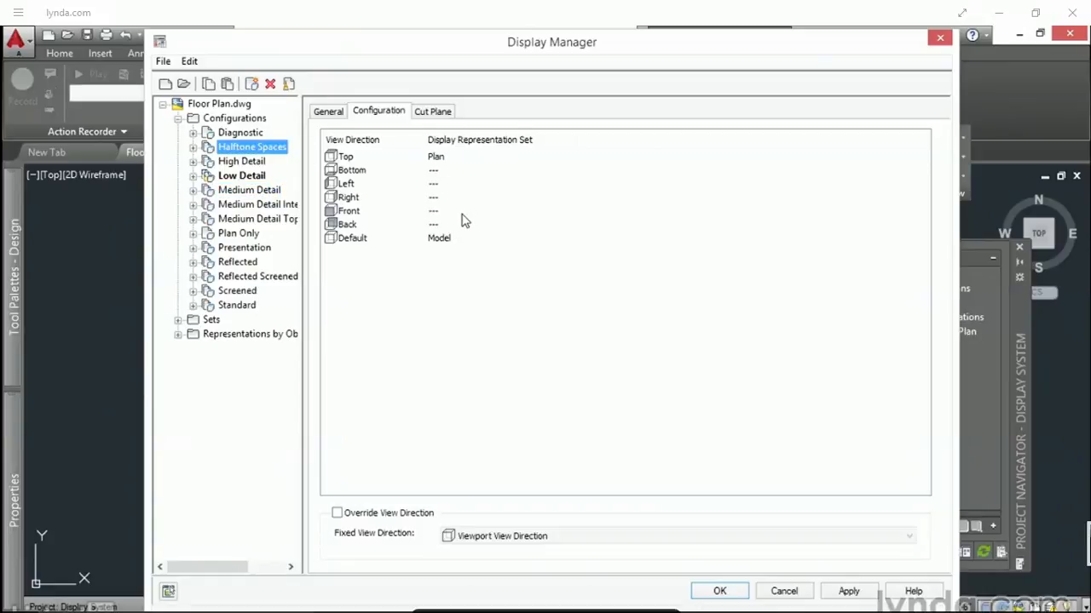
# Step: Duplicate the Plan display representation set within the drawing's sets
pyautogui.click(178, 321)
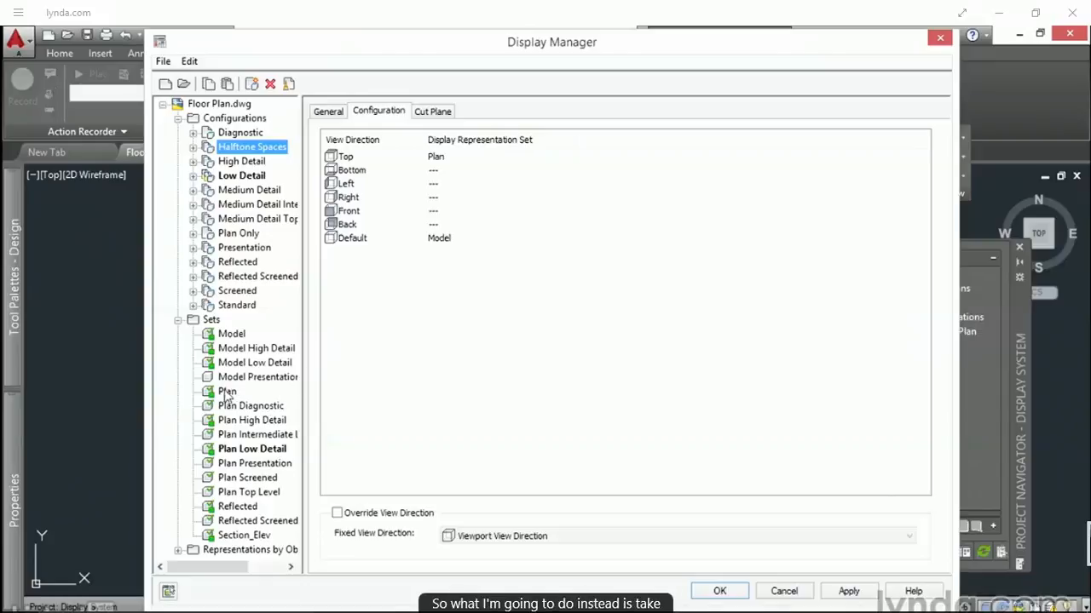
pyautogui.click(227, 393)
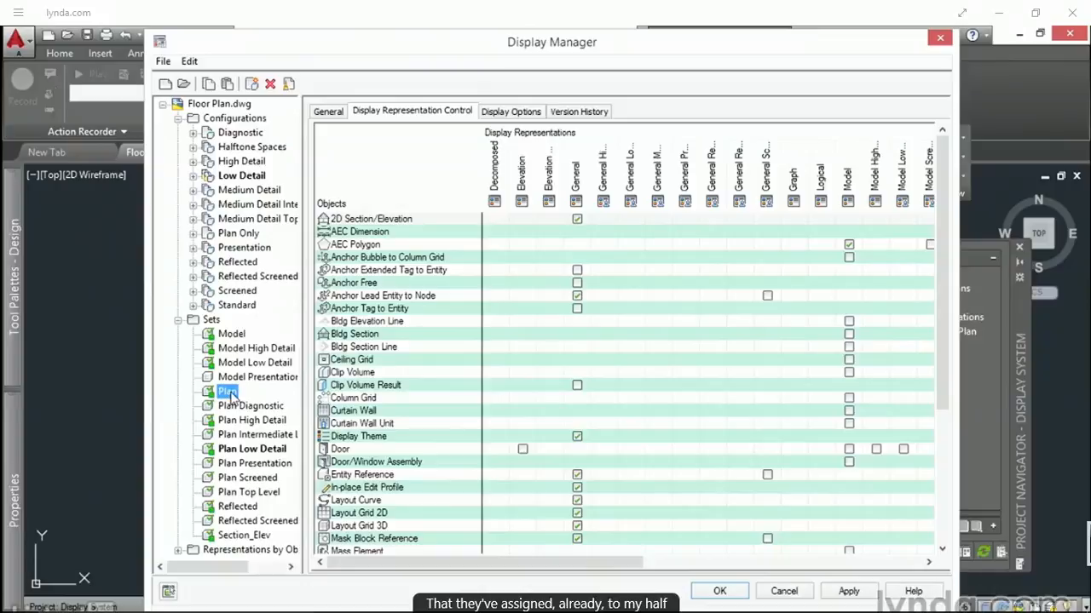
pyautogui.rightClick(229, 393)
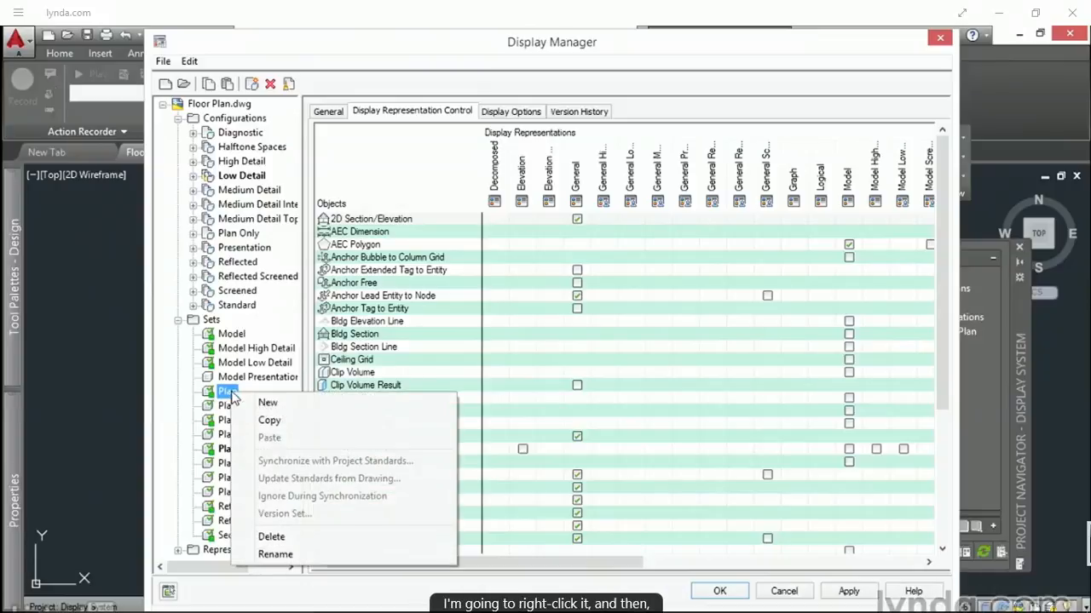
pyautogui.click(267, 420)
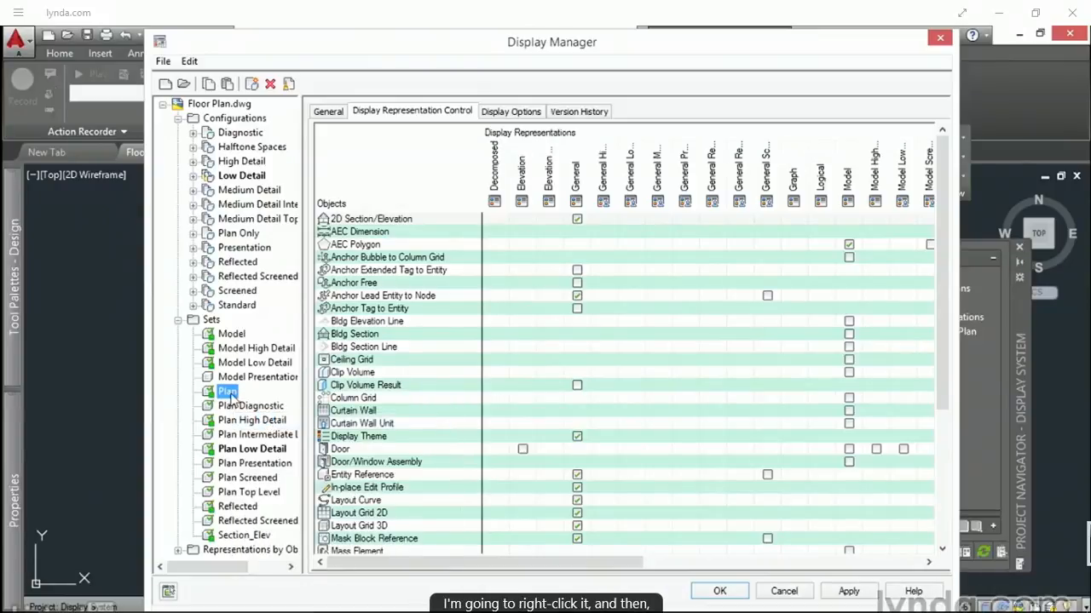
pyautogui.rightClick(231, 394)
pyautogui.click(269, 438)
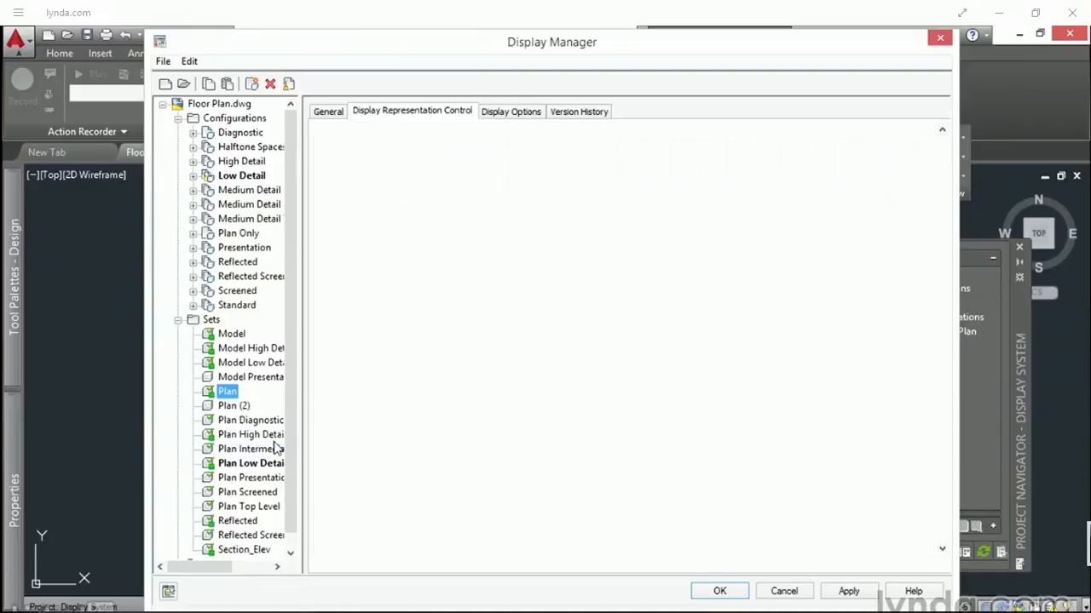
# Step: Rename the duplicated Plan representation set as Halftone Spaces Plan
pyautogui.click(228, 409)
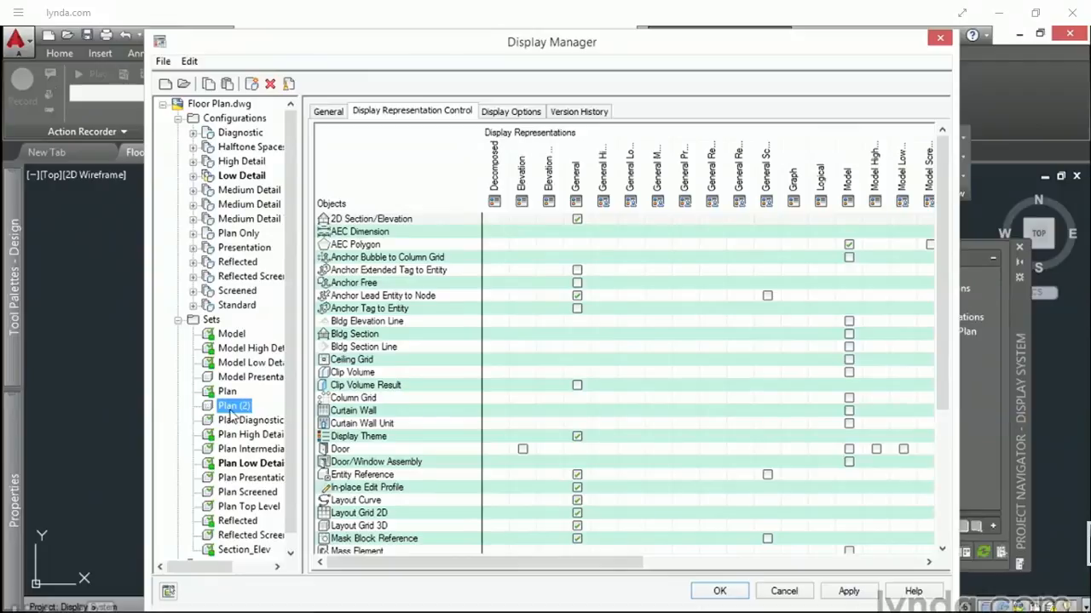
pyautogui.rightClick(231, 409)
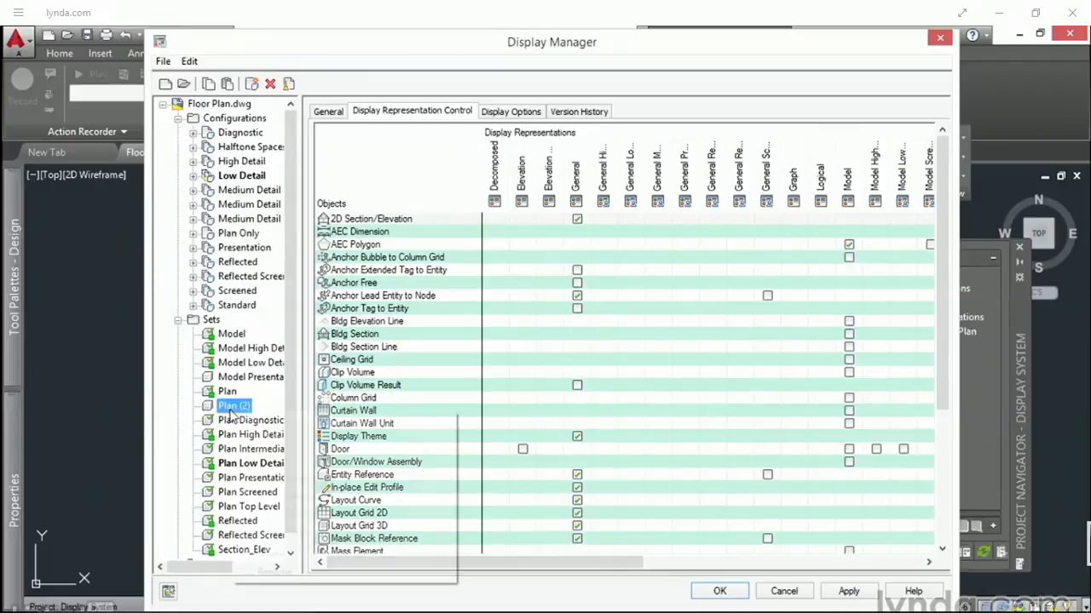
pyautogui.click(274, 571)
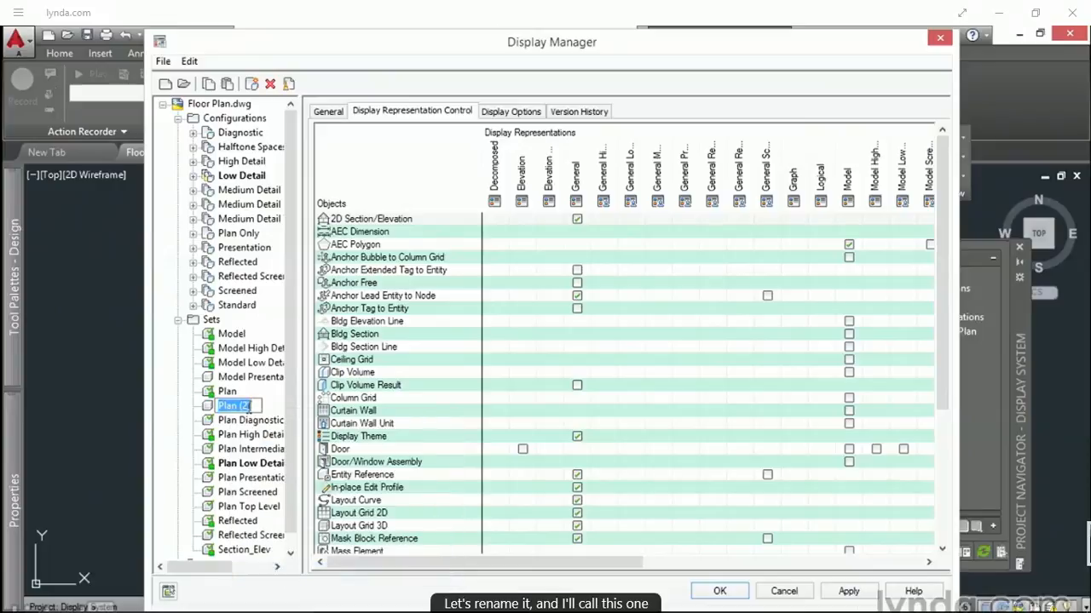
pyautogui.write('Halftone Spaces Plan')
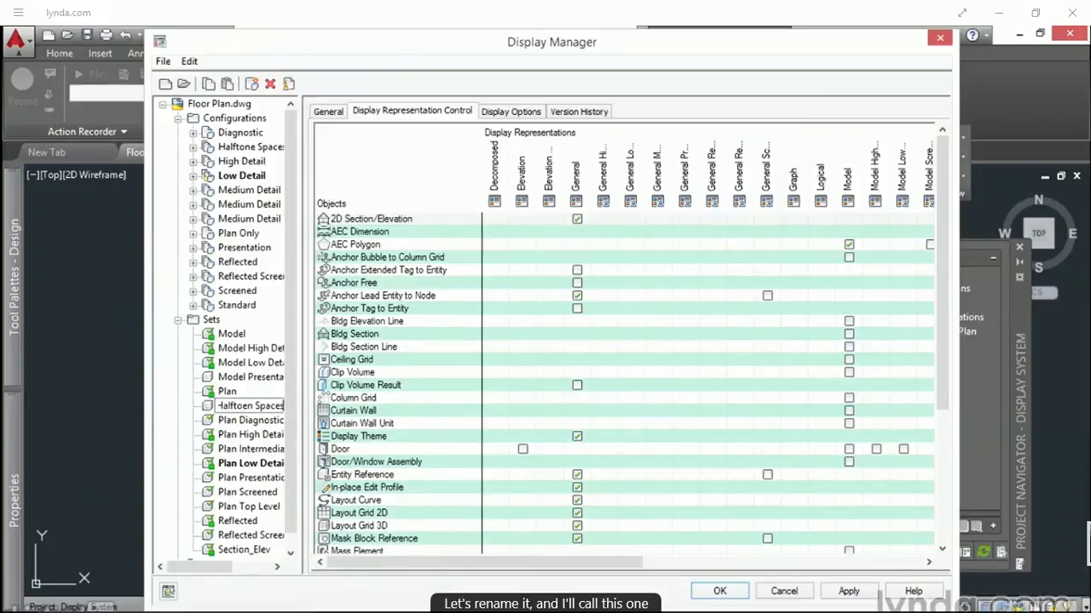
pyautogui.press('Return')
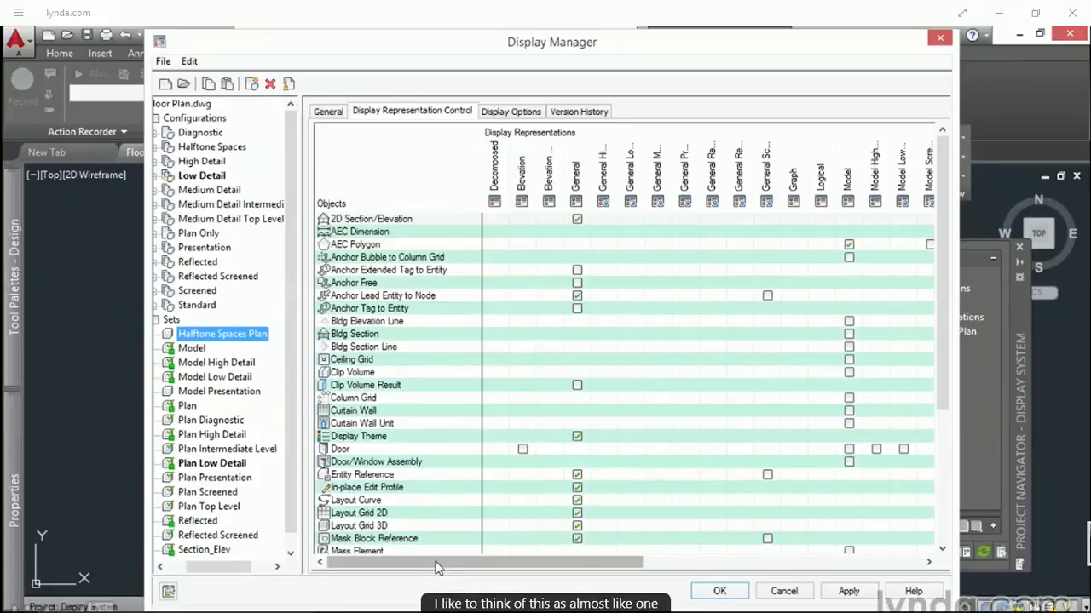
# Step: In the Halftone Spaces Plan set, turn off the Plan representation for the Space object and turn on Plan Screened
pyautogui.moveTo(436, 562); pyautogui.dragTo(382, 576)
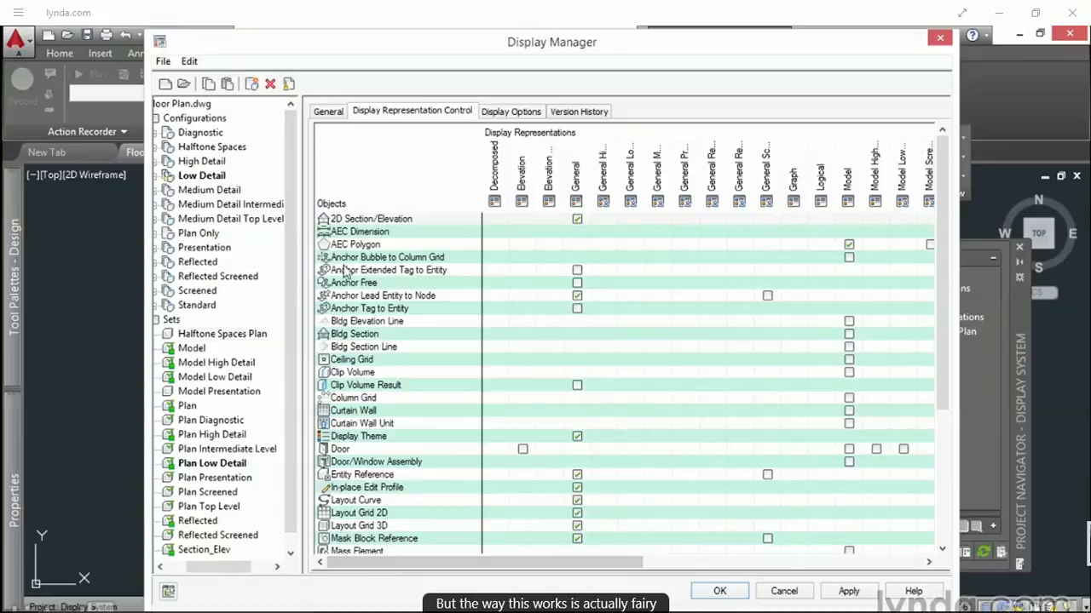
pyautogui.click(352, 204)
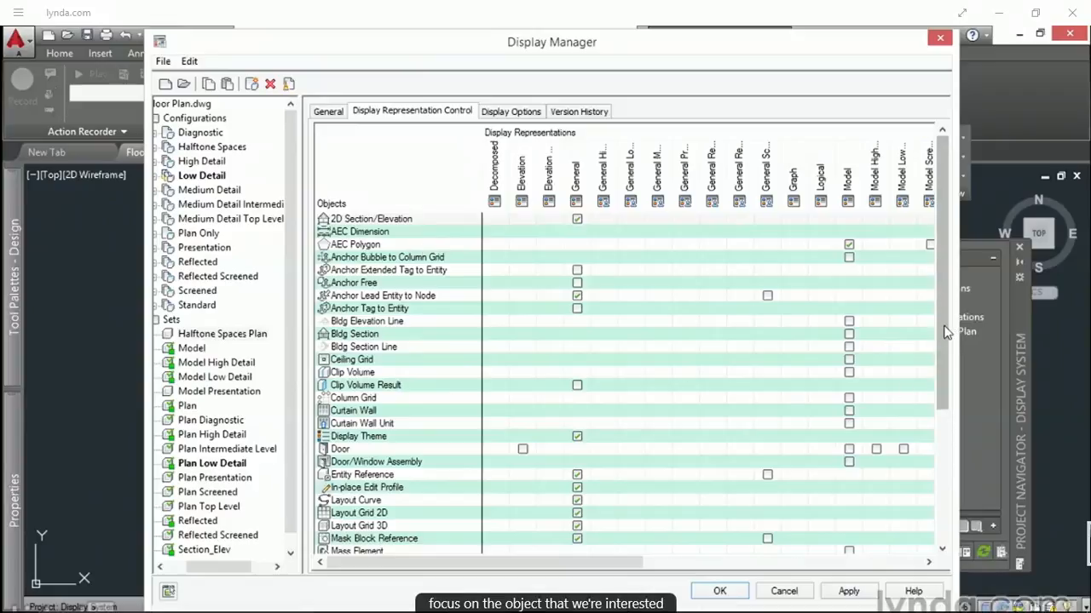
pyautogui.moveTo(944, 332); pyautogui.dragTo(945, 484)
pyautogui.click(355, 486)
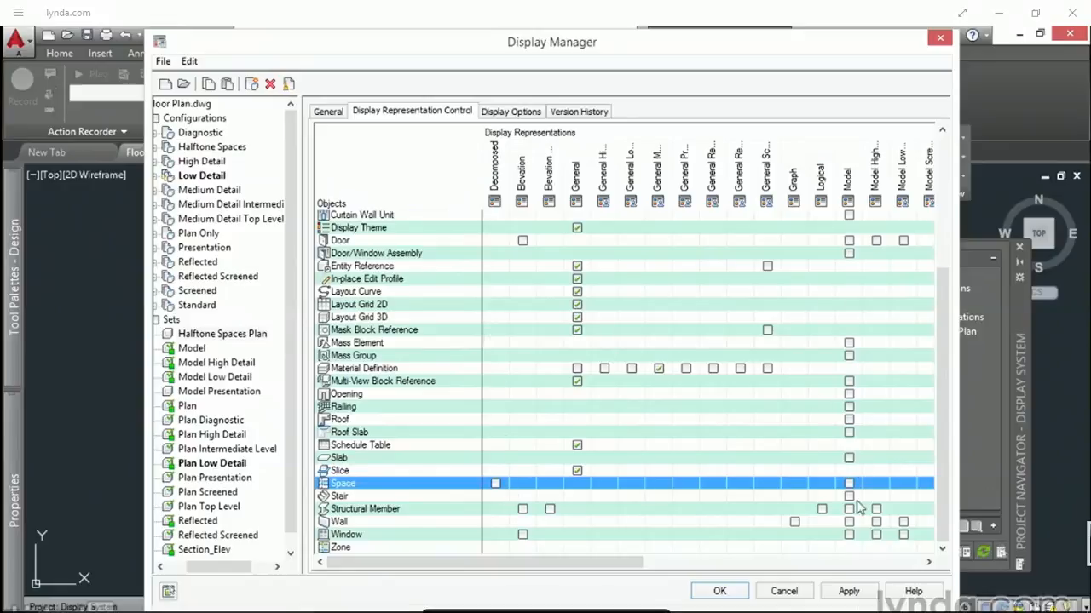
pyautogui.moveTo(627, 564); pyautogui.dragTo(849, 591)
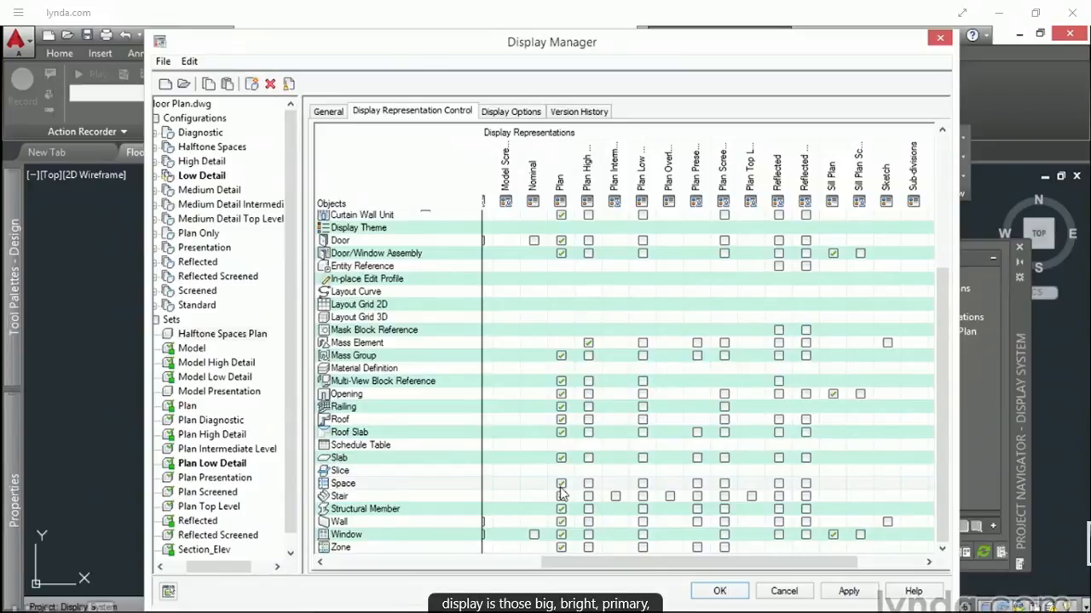
pyautogui.click(465, 208)
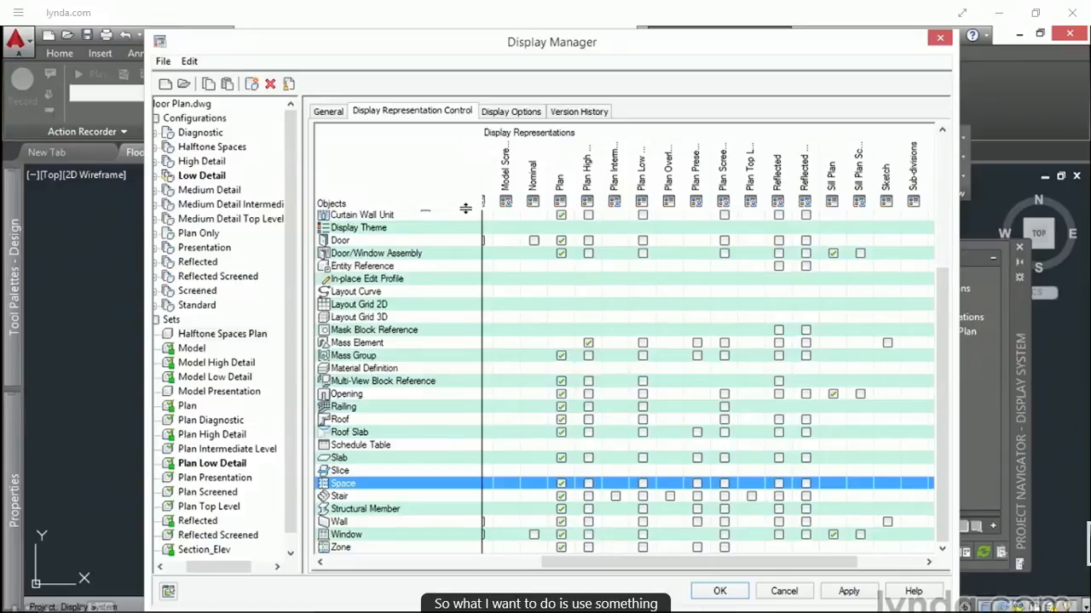
pyautogui.moveTo(466, 208); pyautogui.dragTo(460, 255)
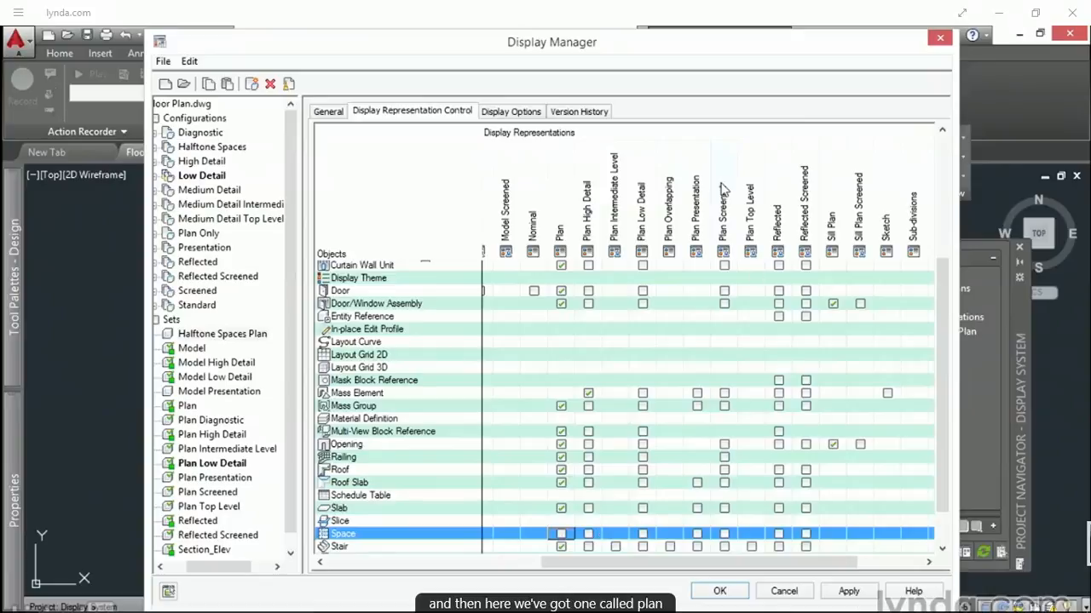
pyautogui.click(725, 535)
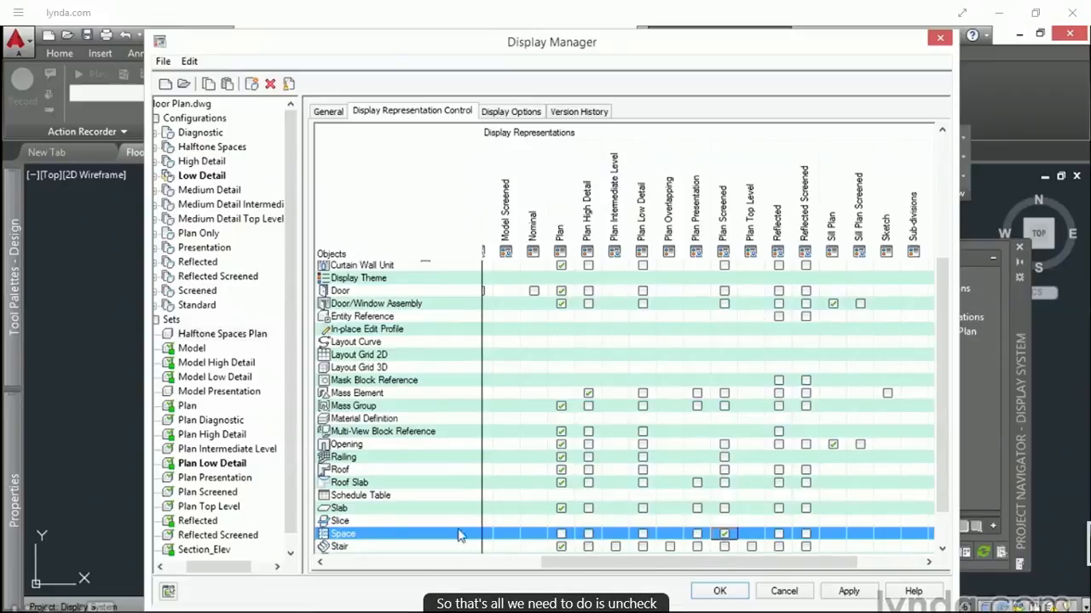
pyautogui.click(295, 501)
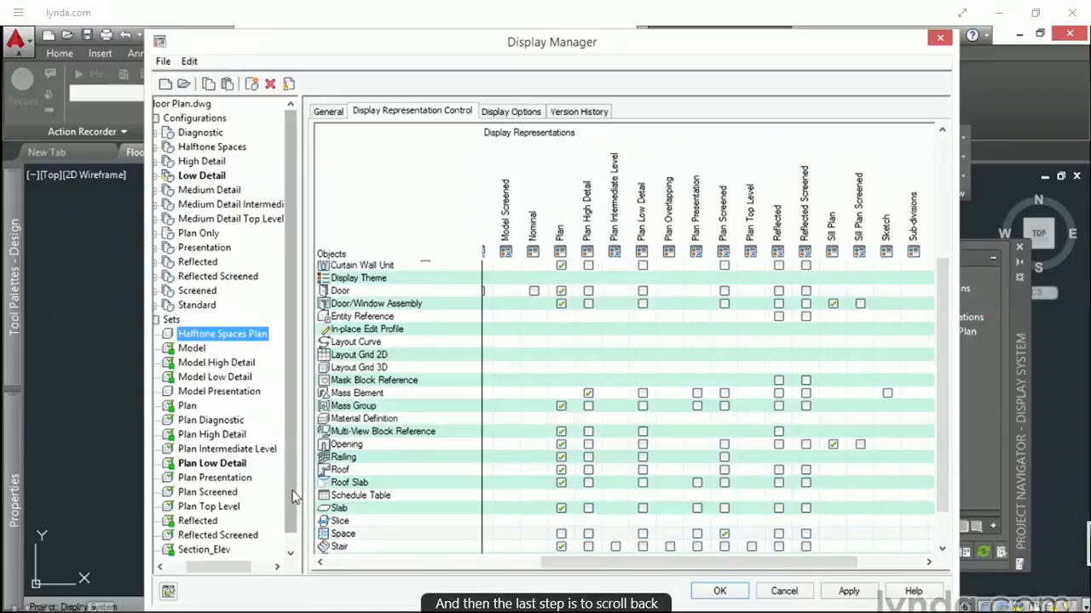
# Step: Assign Halftone Spaces Plan to the Top view direction of the Halftone Spaces configuration and accept the Display Manager changes
pyautogui.click(190, 150)
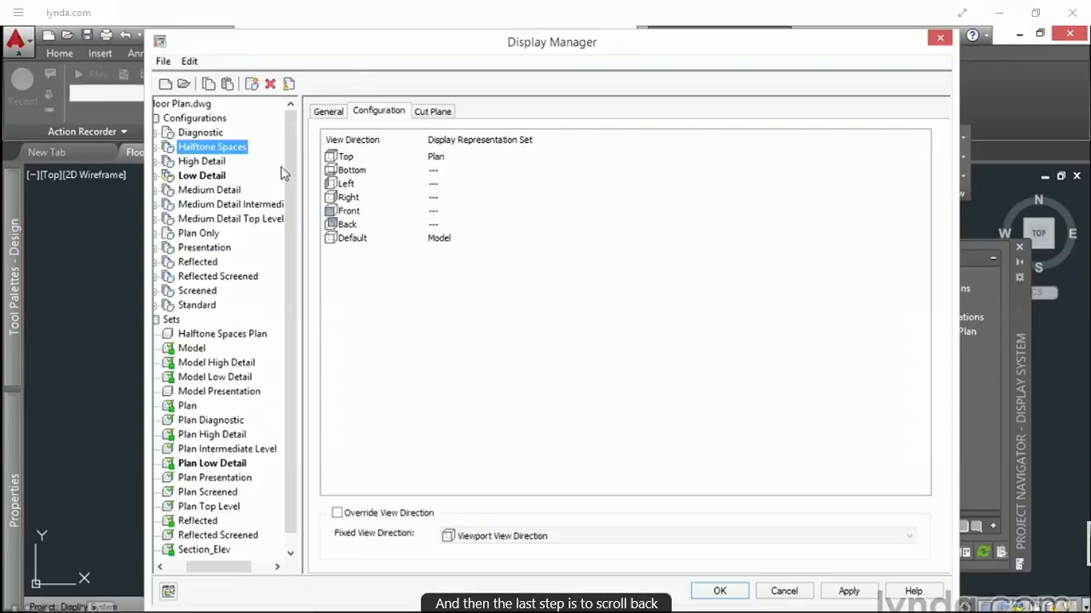
pyautogui.click(437, 161)
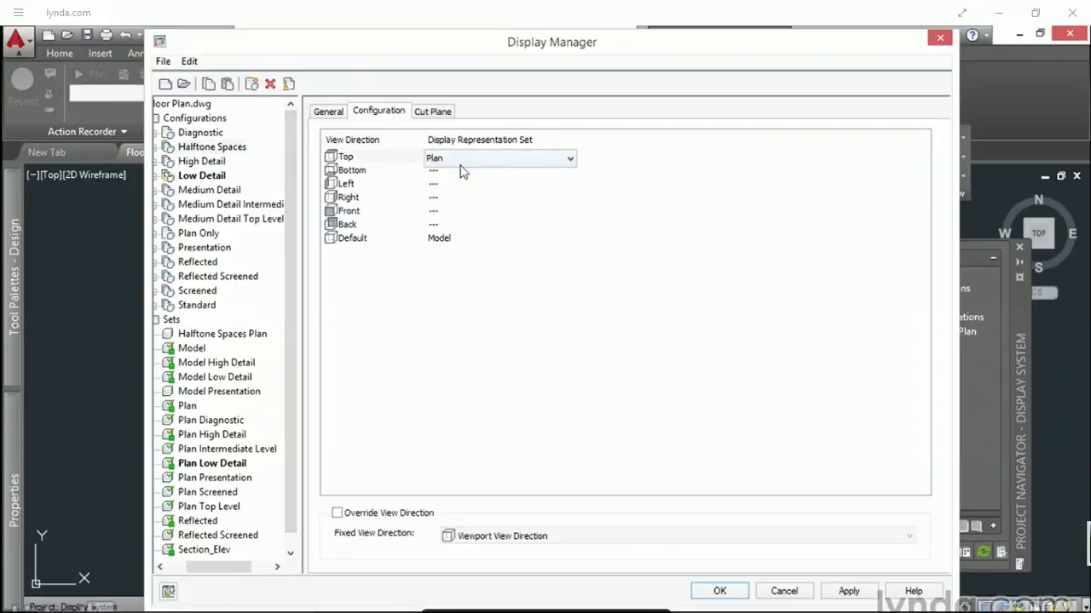
pyautogui.click(538, 161)
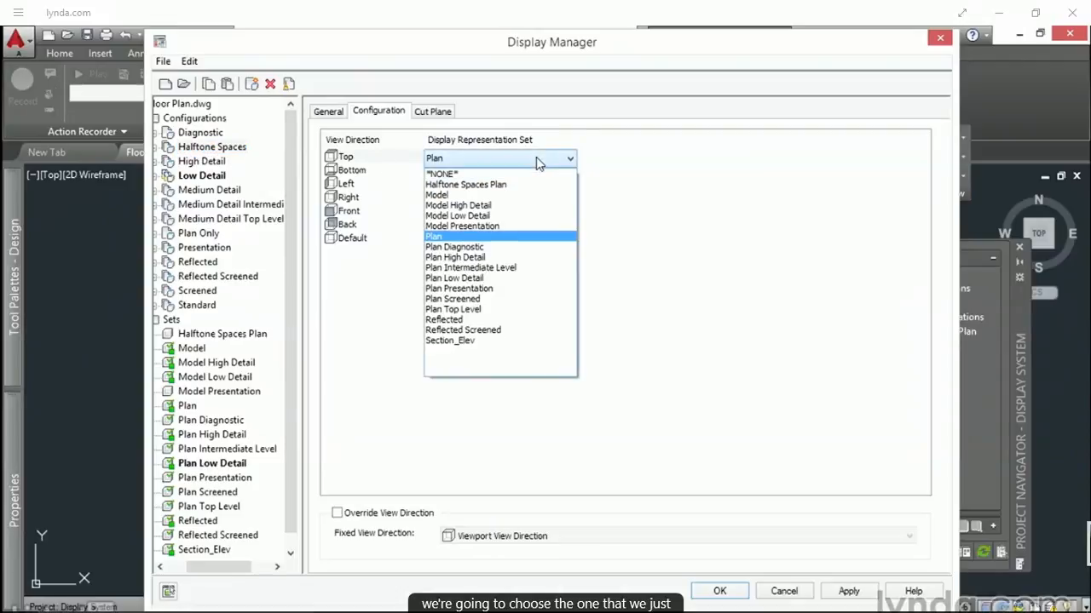
pyautogui.click(490, 185)
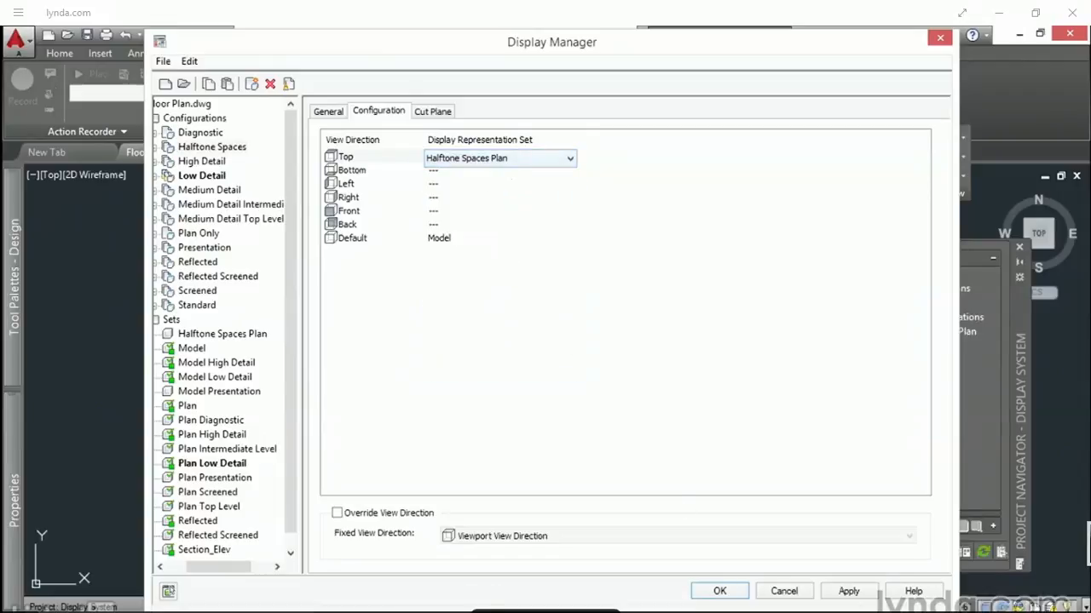
pyautogui.click(719, 591)
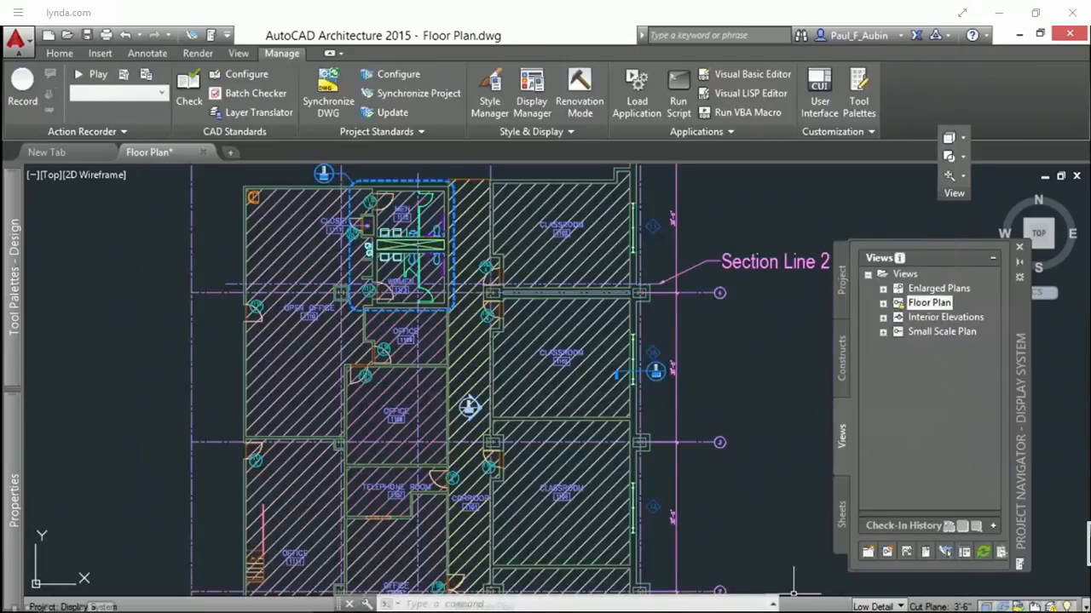
# Step: Switch the floor plan drawing's active display configuration to Halftone Spaces
pyautogui.click(873, 606)
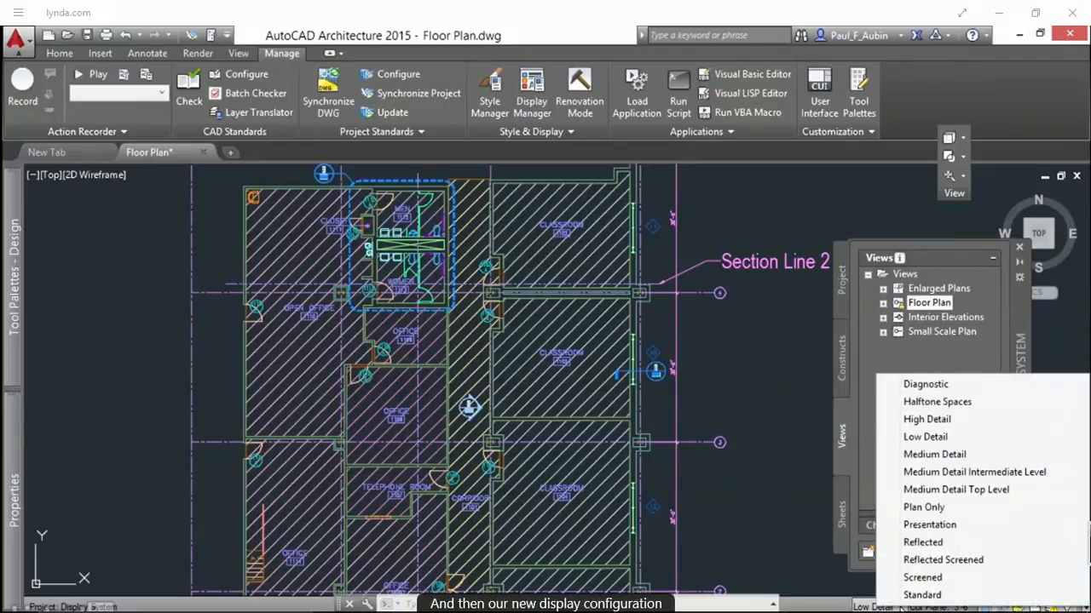
pyautogui.click(965, 404)
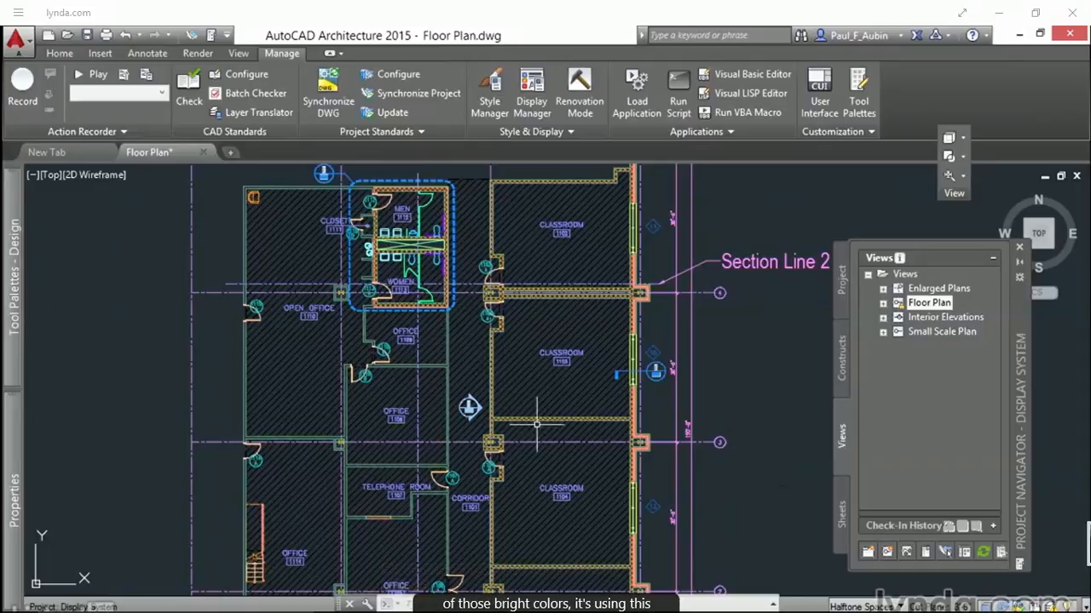
pyautogui.moveTo(514, 388)
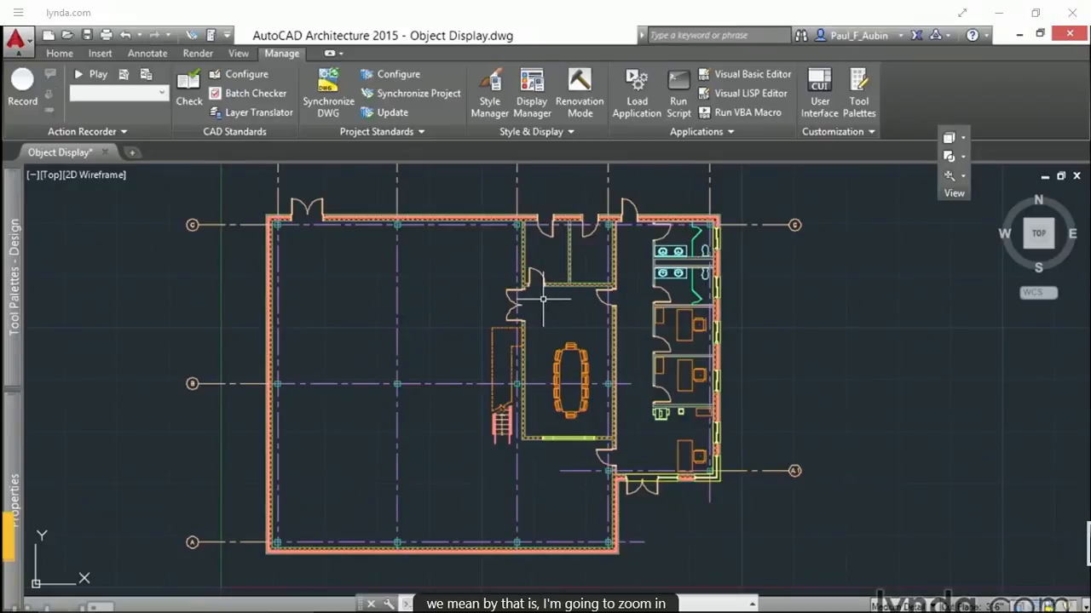
# Step: Inspect the style and size properties of the hinged double door beside the conference room, and clear the selection
pyautogui.scroll(5, 548, 299)
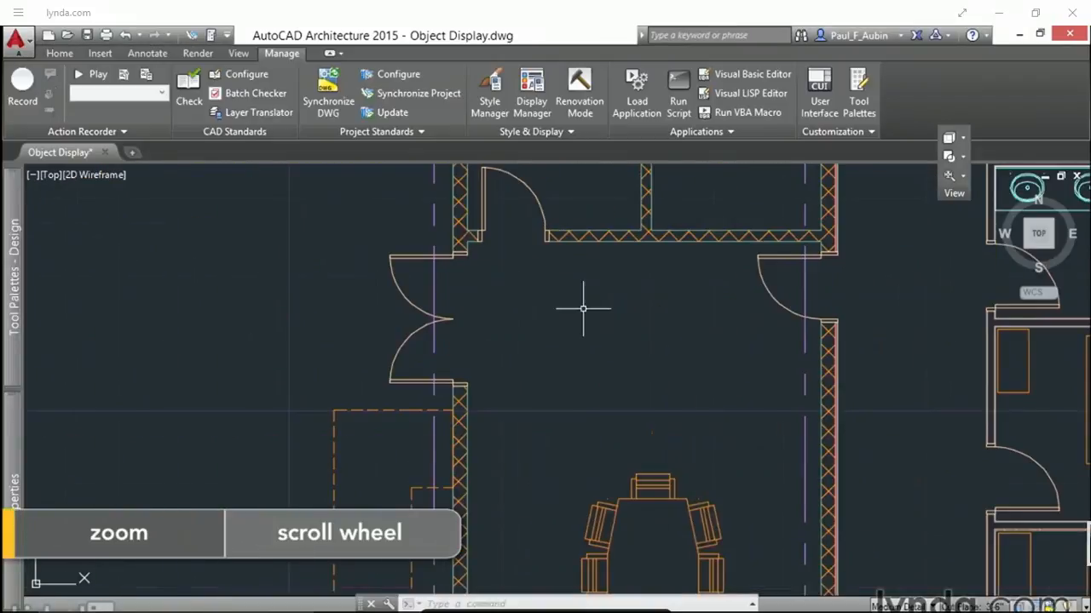
pyautogui.scroll(1, 523, 365)
pyautogui.scroll(1, 525, 361)
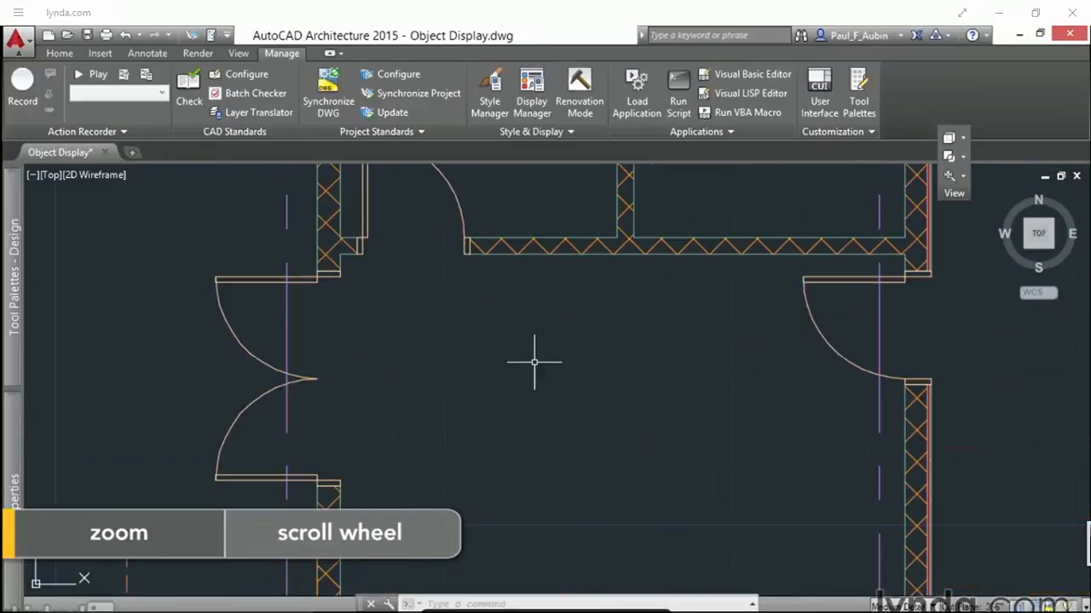
pyautogui.moveTo(701, 378); pyautogui.dragTo(689, 417, button='middle')
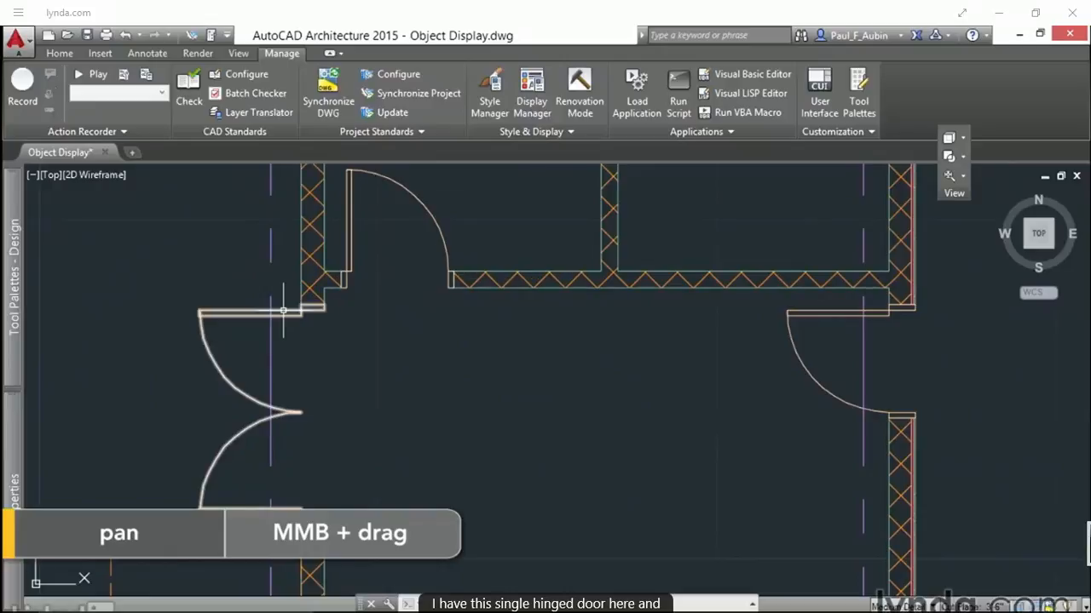
pyautogui.moveTo(292, 322); pyautogui.dragTo(231, 378)
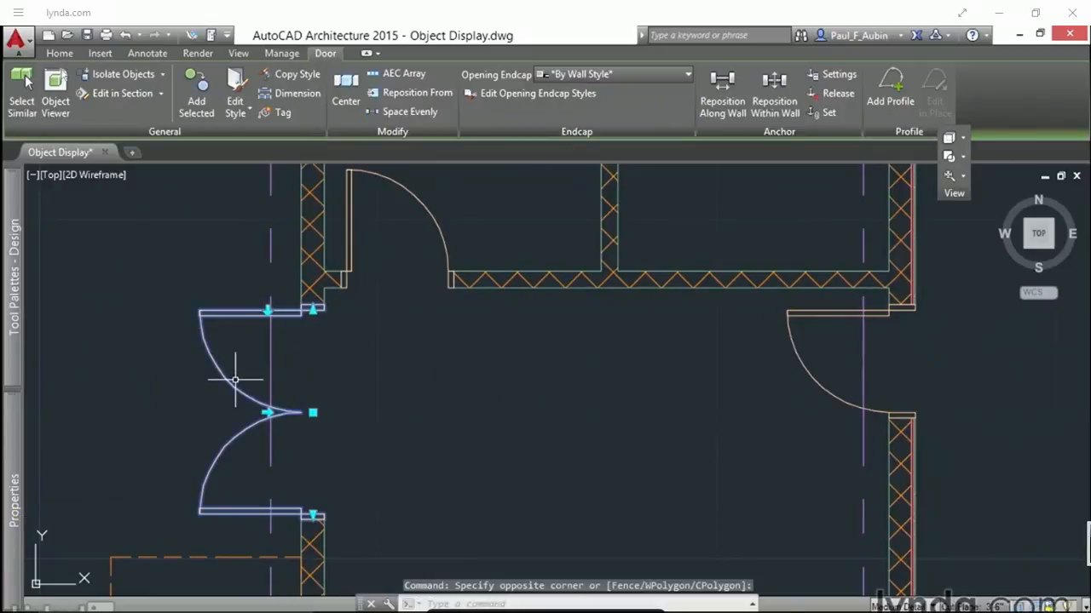
pyautogui.moveTo(19, 434)
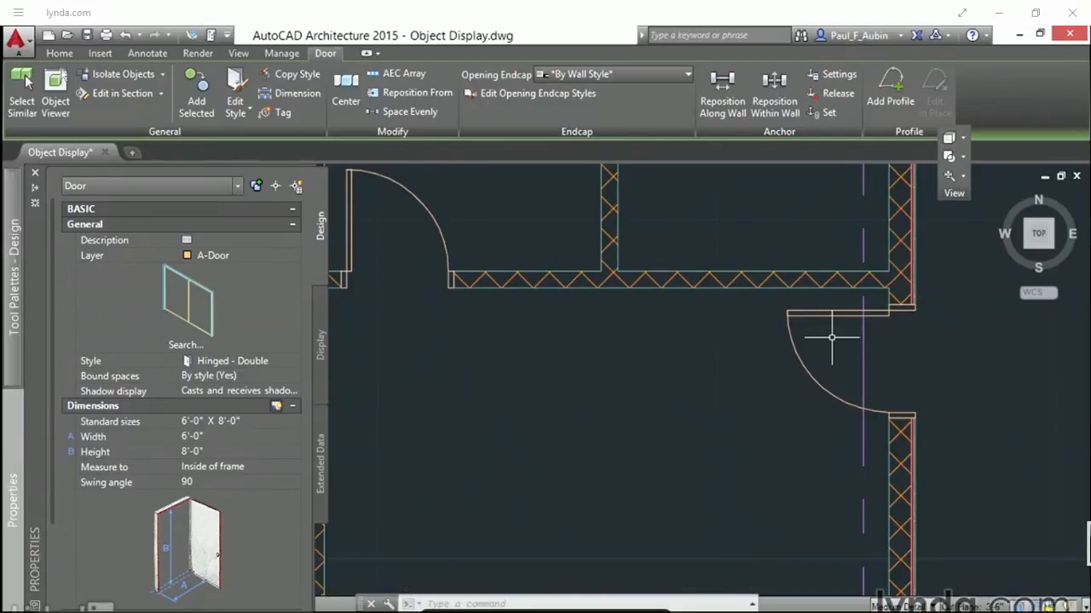
pyautogui.press('Escape')
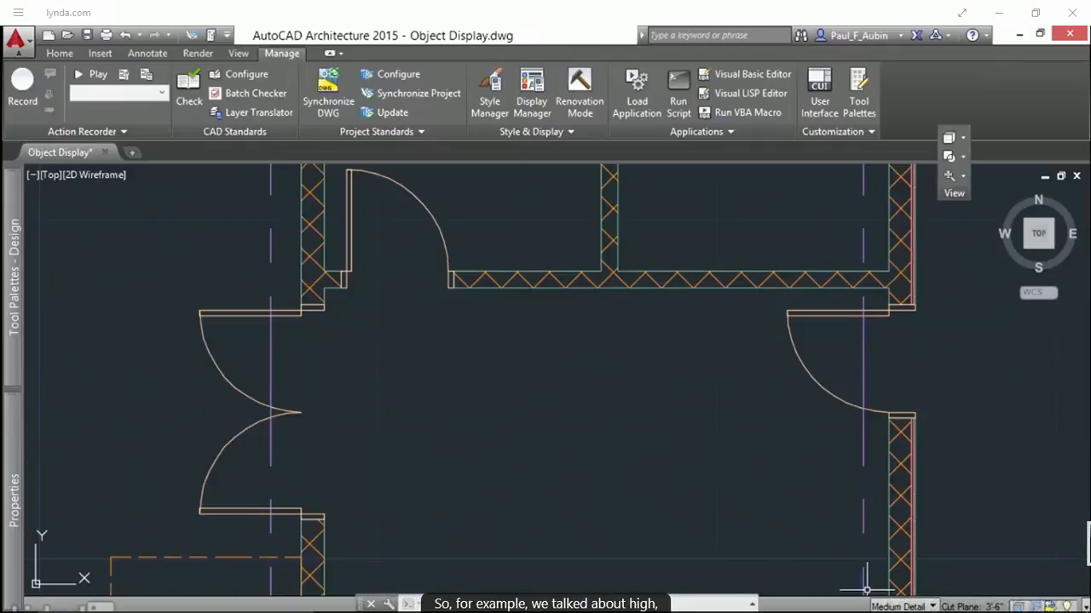
# Step: Compare the doors and wall hatching in the High Detail and Medium Detail display configurations, leaving High Detail active
pyautogui.click(901, 606)
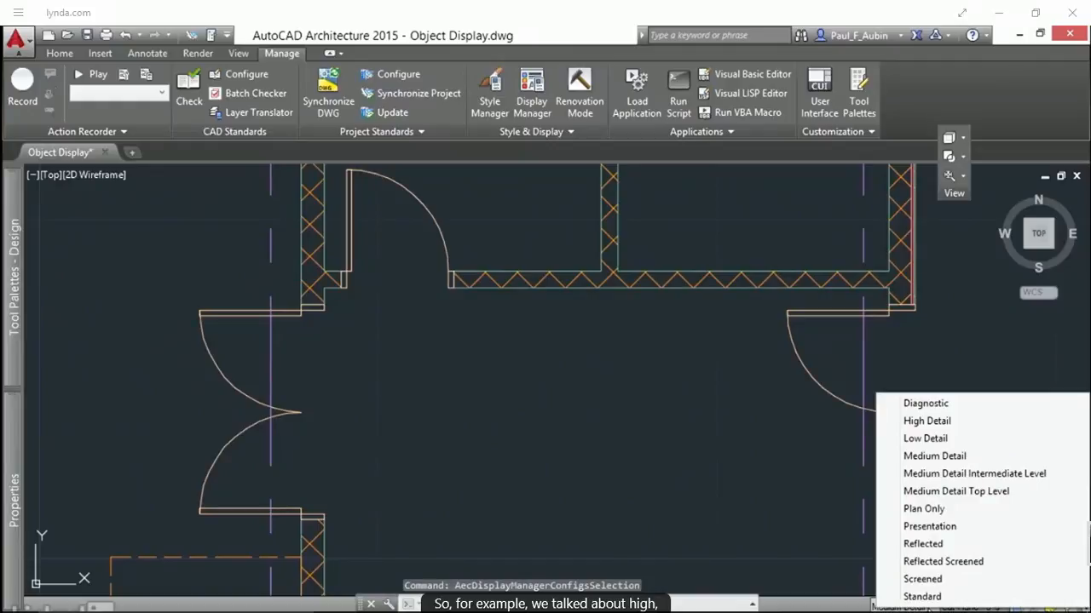
pyautogui.click(926, 421)
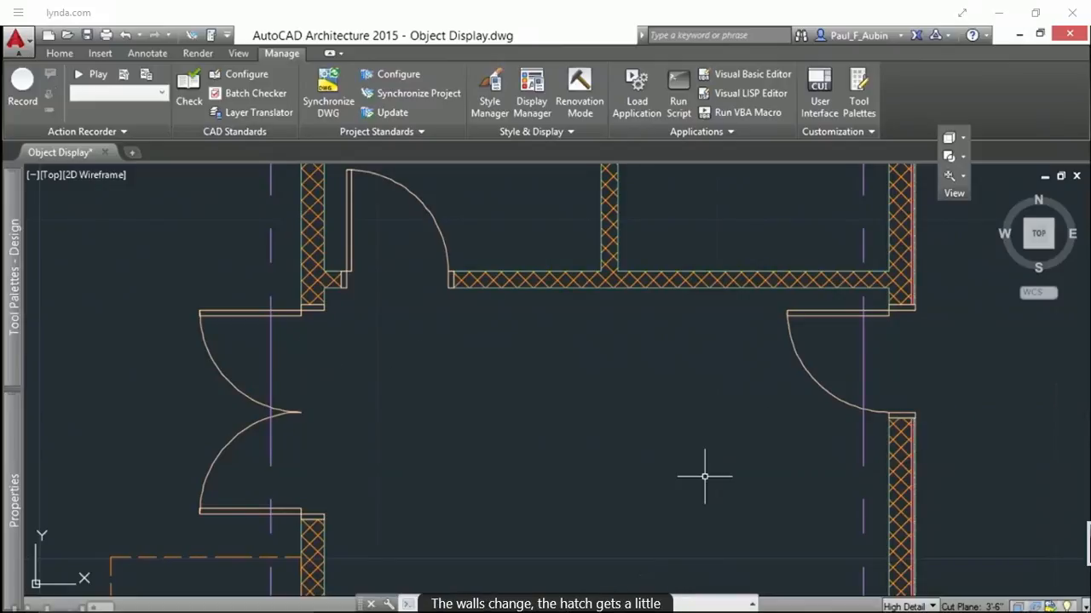
pyautogui.click(906, 606)
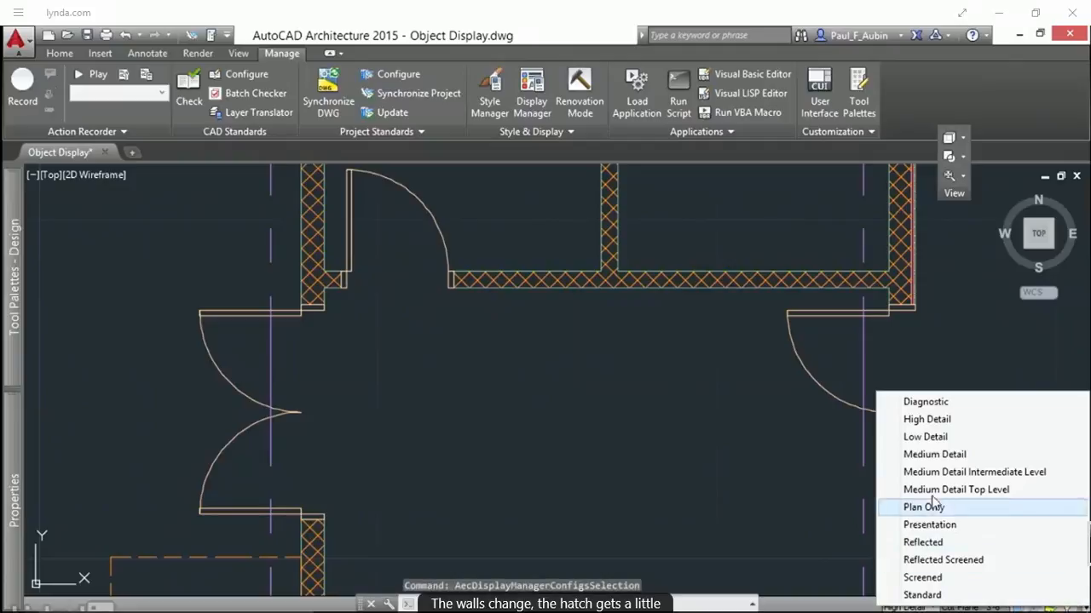
pyautogui.click(934, 455)
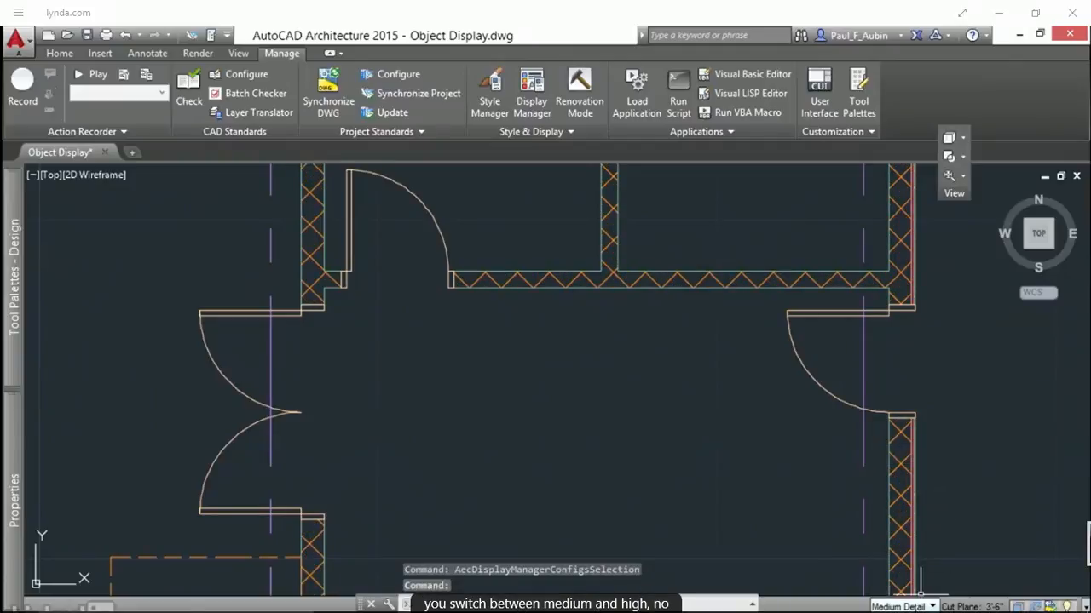
pyautogui.click(920, 606)
pyautogui.click(926, 422)
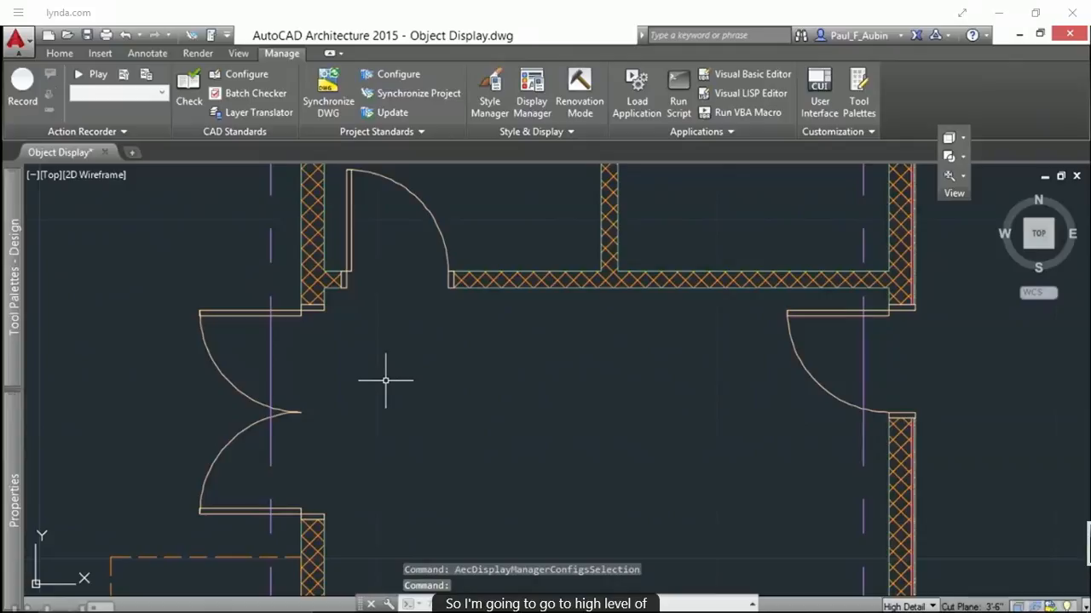
# Step: Select the hinged double door, show its display properties, and keep its display controlled by the drawing default setting
pyautogui.moveTo(385, 383); pyautogui.dragTo(604, 404, button='middle')
pyautogui.scroll(2, 591, 336)
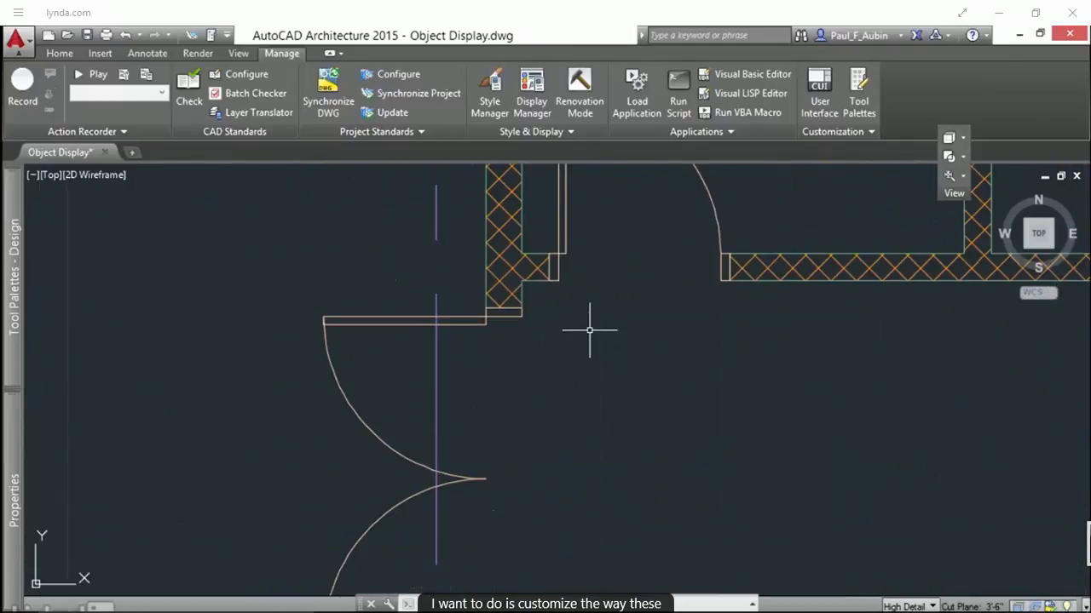
pyautogui.moveTo(589, 327); pyautogui.dragTo(591, 347, button='middle')
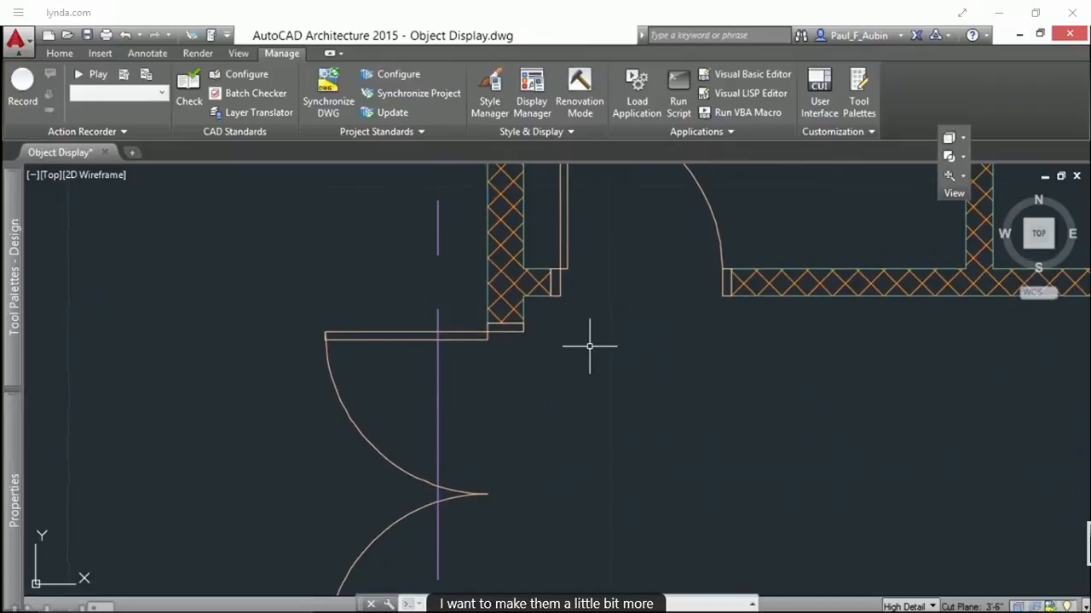
pyautogui.moveTo(16, 460)
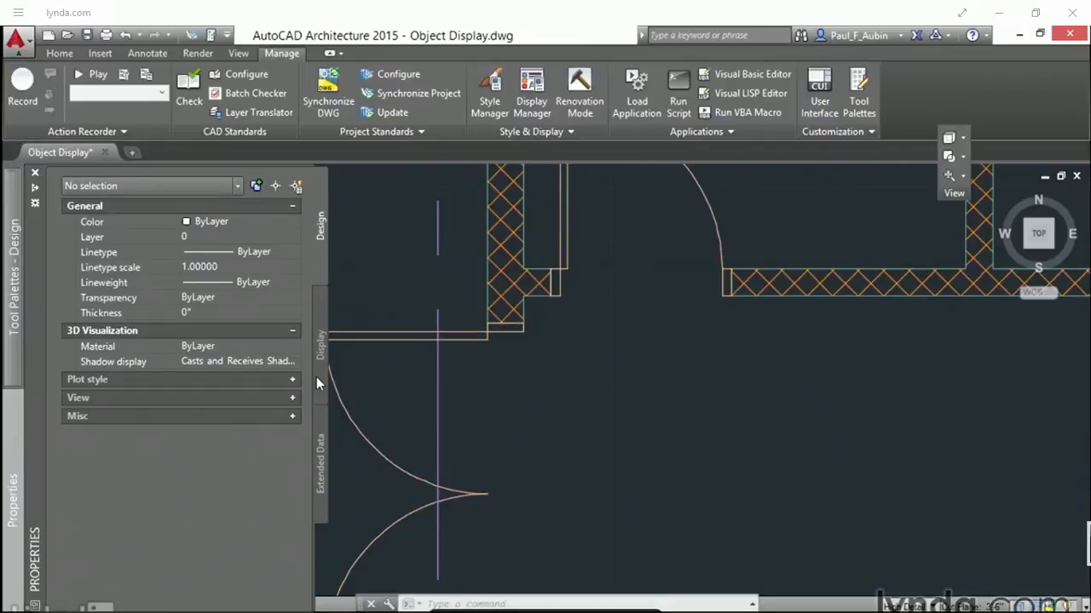
pyautogui.click(363, 371)
pyautogui.click(333, 400)
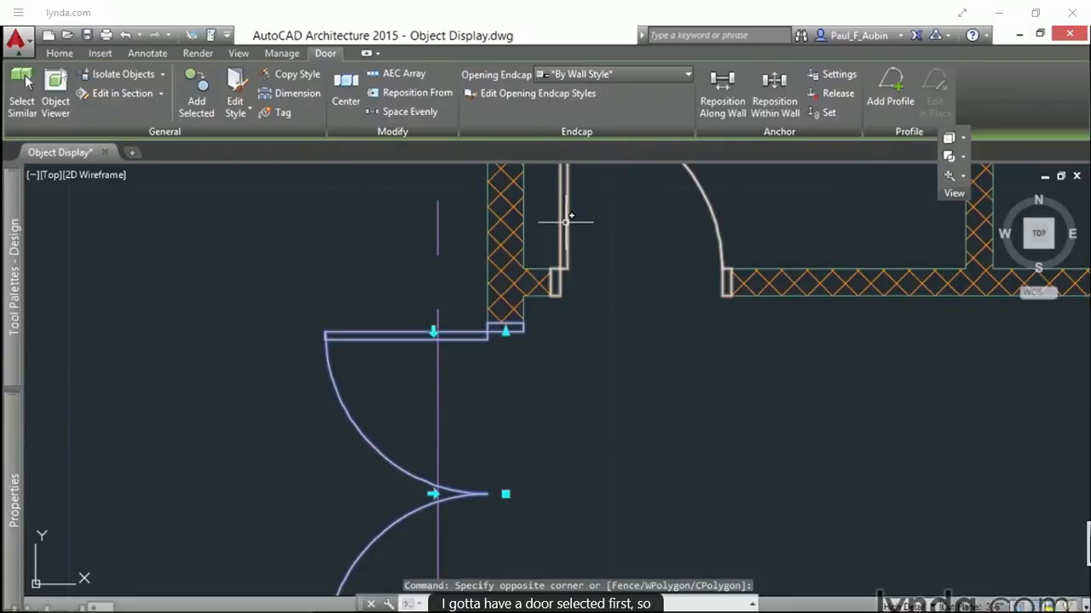
pyautogui.moveTo(14, 502)
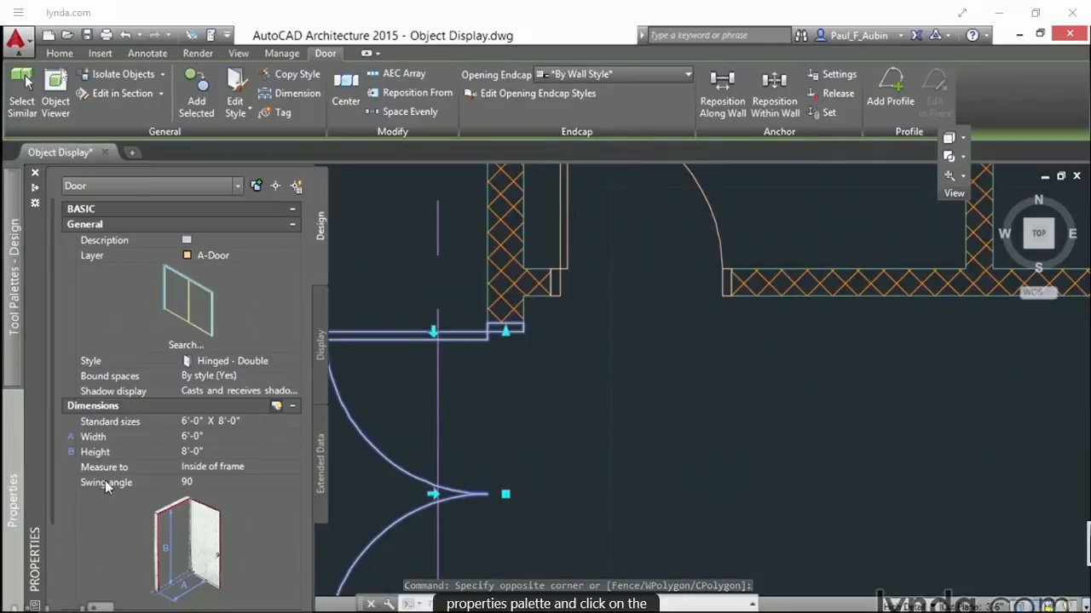
pyautogui.click(319, 383)
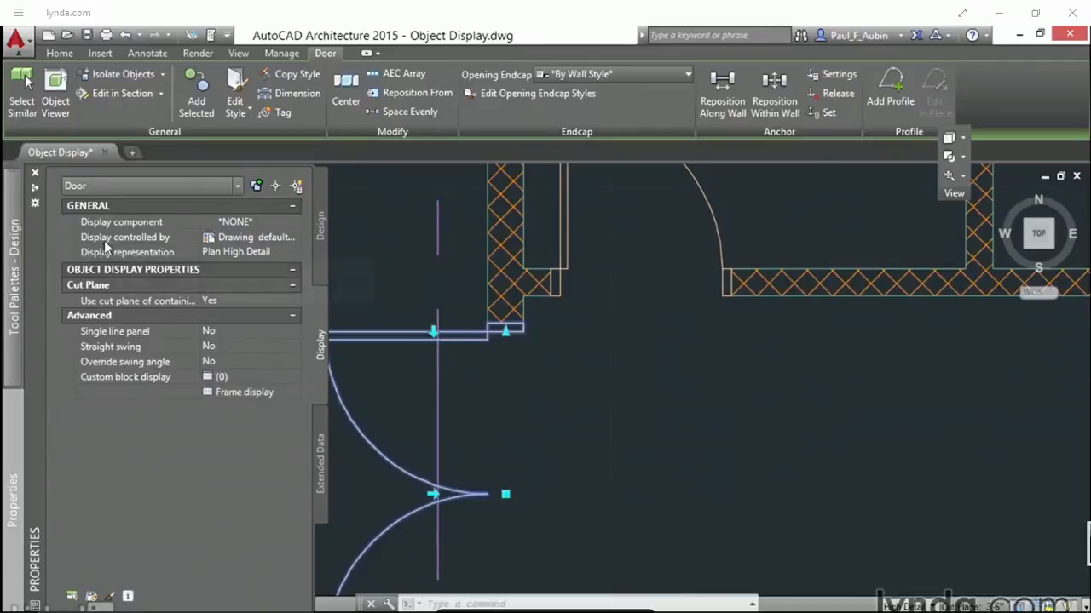
pyautogui.moveTo(104, 243)
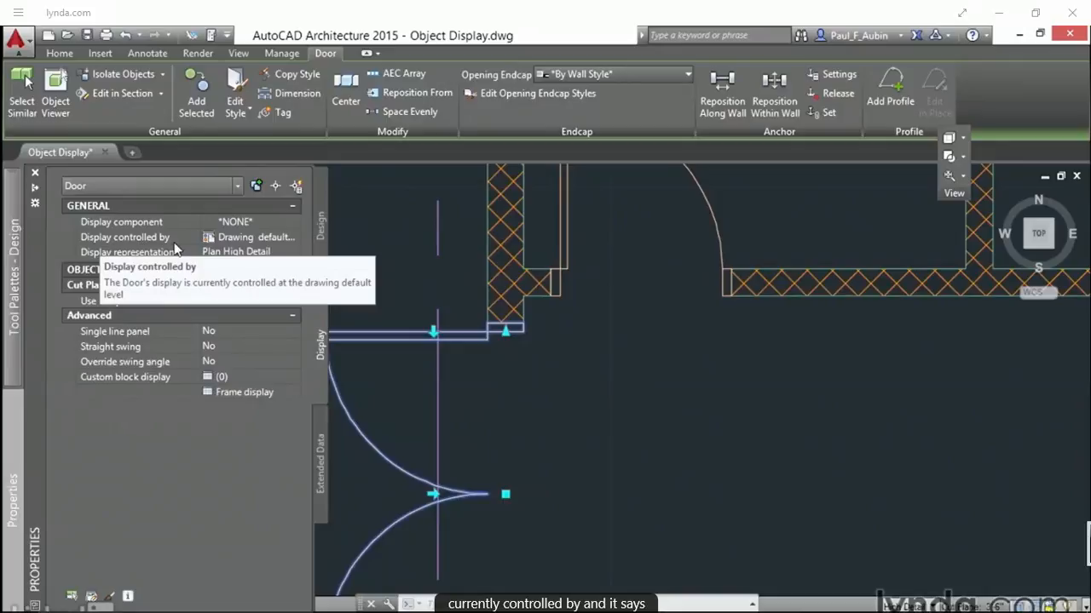
pyautogui.click(294, 238)
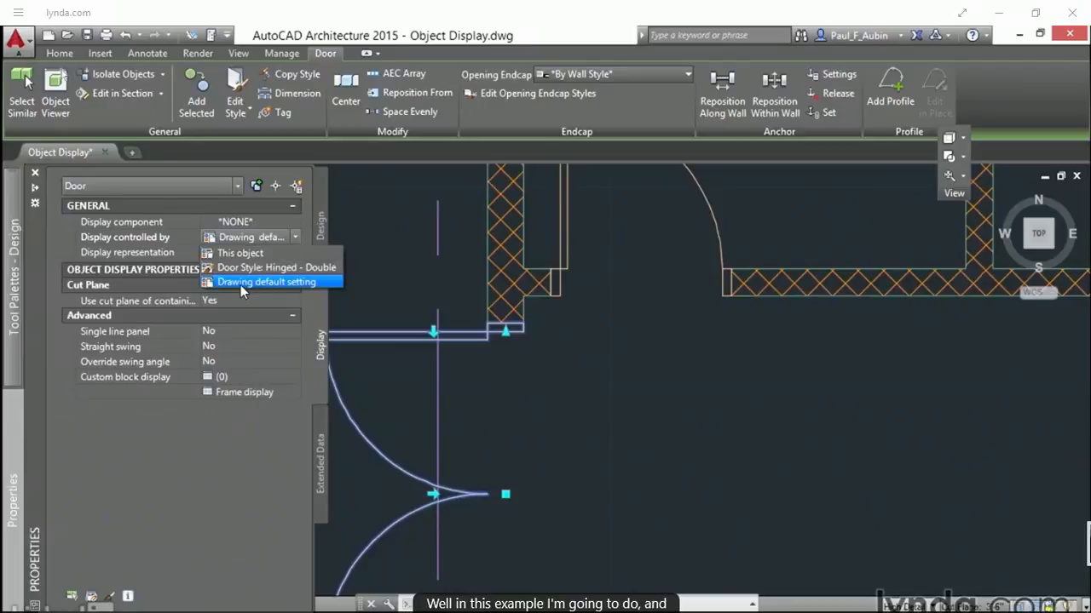
pyautogui.click(240, 282)
# Step: Turn on the Stop component for doors in the Plan High Detail representation at the drawing default level, and clear the selection
pyautogui.click(297, 221)
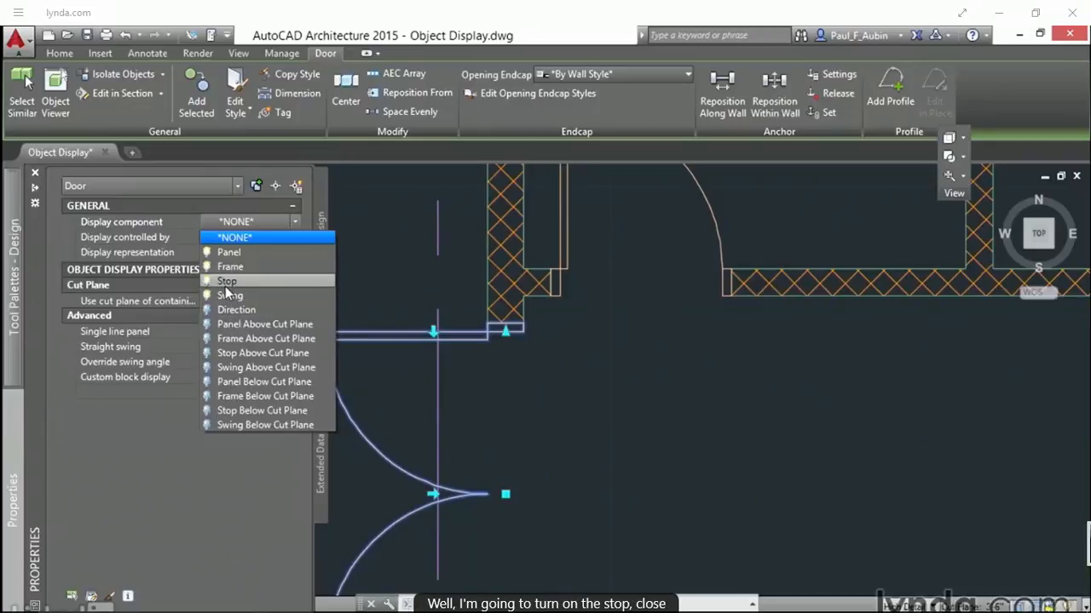
pyautogui.click(228, 477)
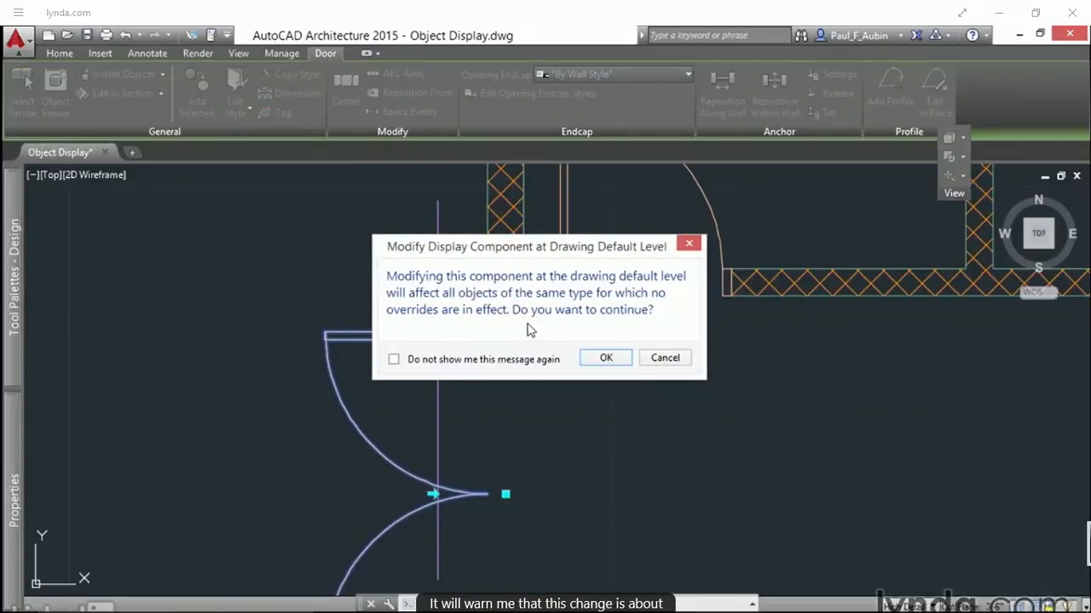
pyautogui.moveTo(585, 250); pyautogui.dragTo(794, 368)
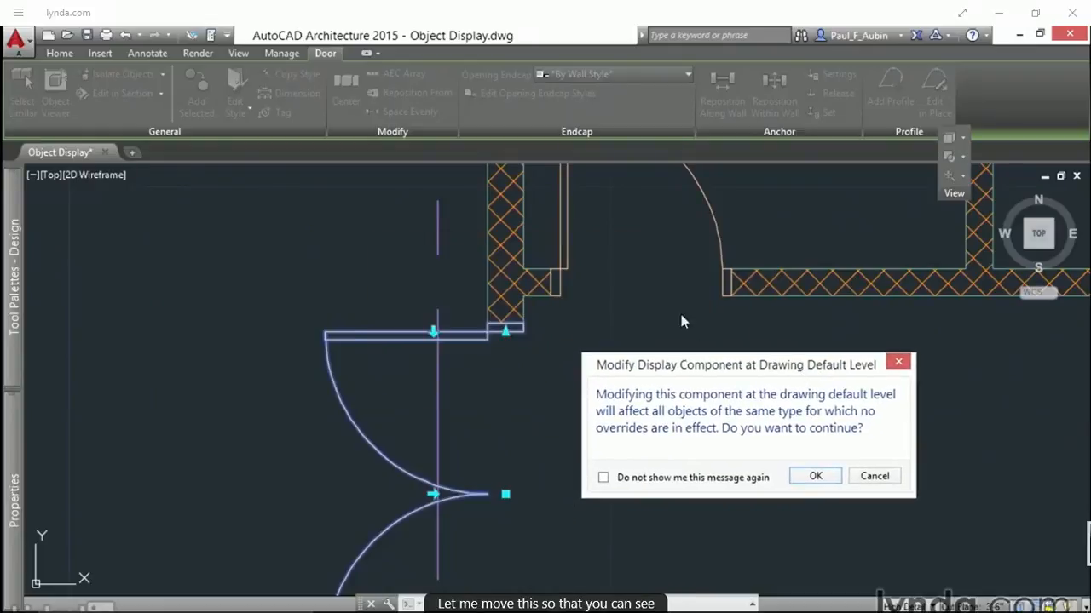
pyautogui.click(814, 479)
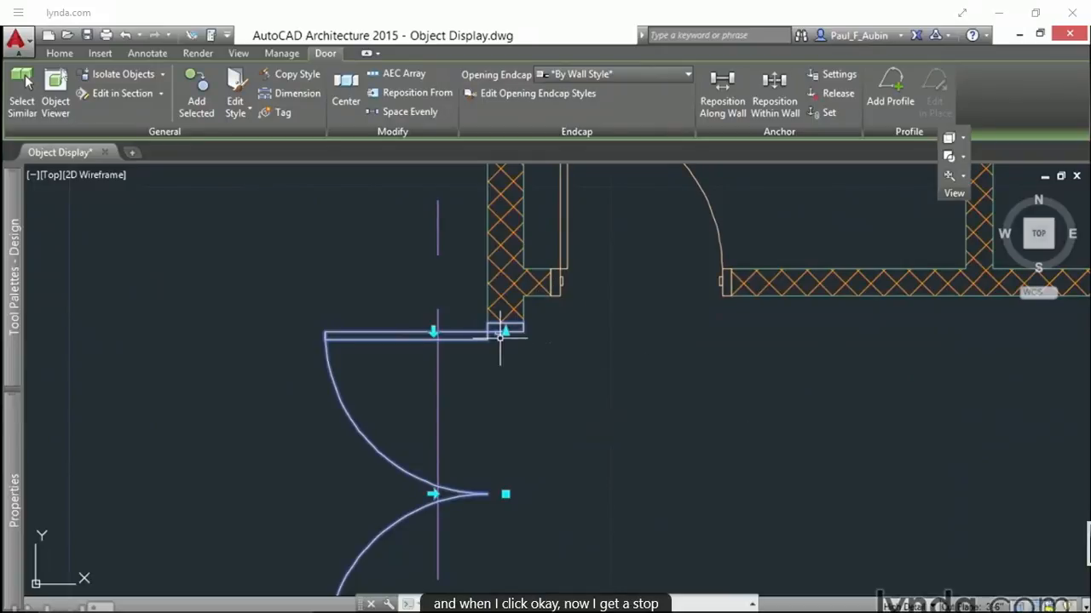
pyautogui.press('Escape')
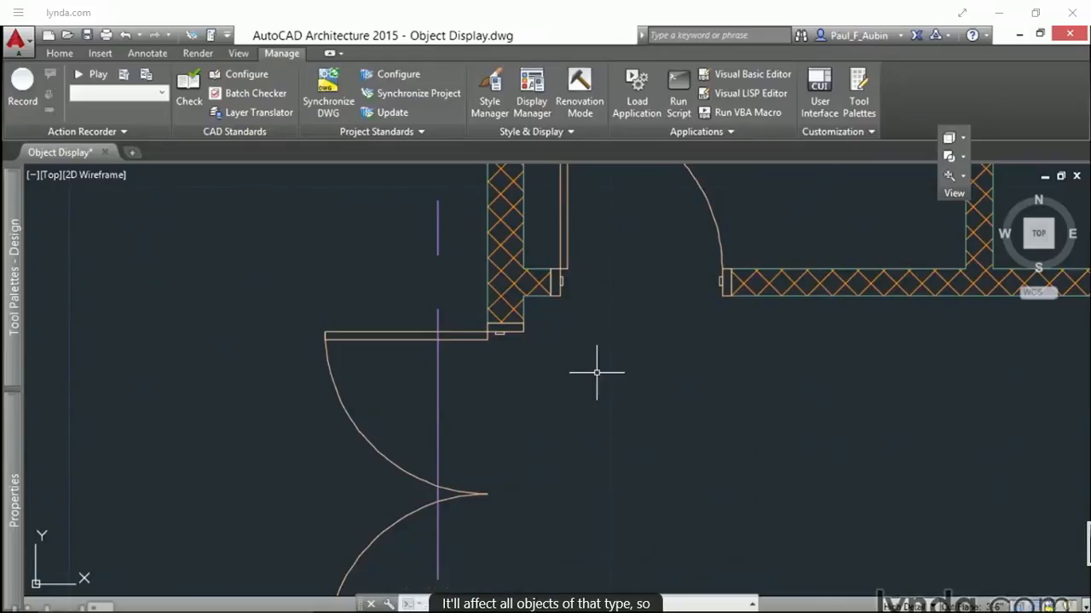
# Step: Switch the drawing's active display configuration to Medium Detail
pyautogui.click(931, 606)
pyautogui.click(927, 453)
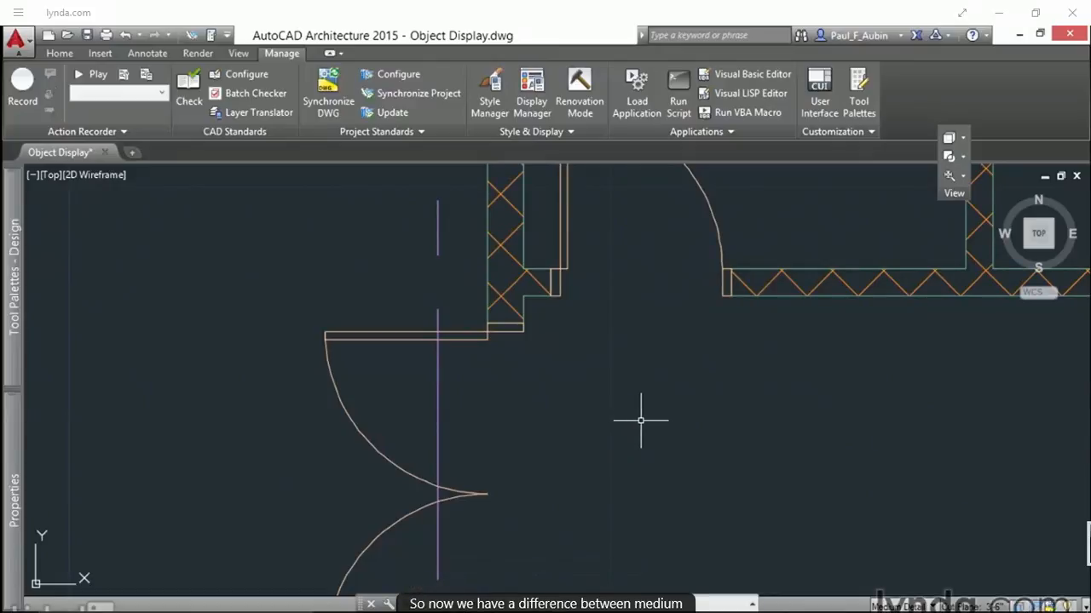
pyautogui.scroll(-4, 656, 396)
pyautogui.moveTo(824, 287); pyautogui.dragTo(333, 456, button='middle')
pyautogui.scroll(5, 469, 238)
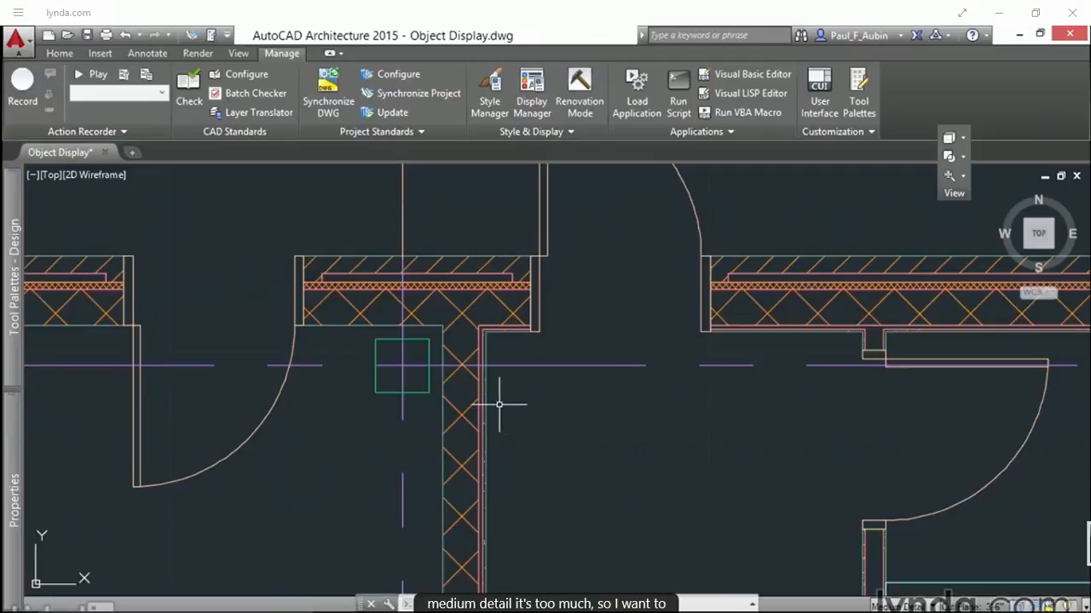
# Step: Try turning off inner wall components at the drawing default level with the wall beside the column selected, and undo the property change
pyautogui.click(481, 406)
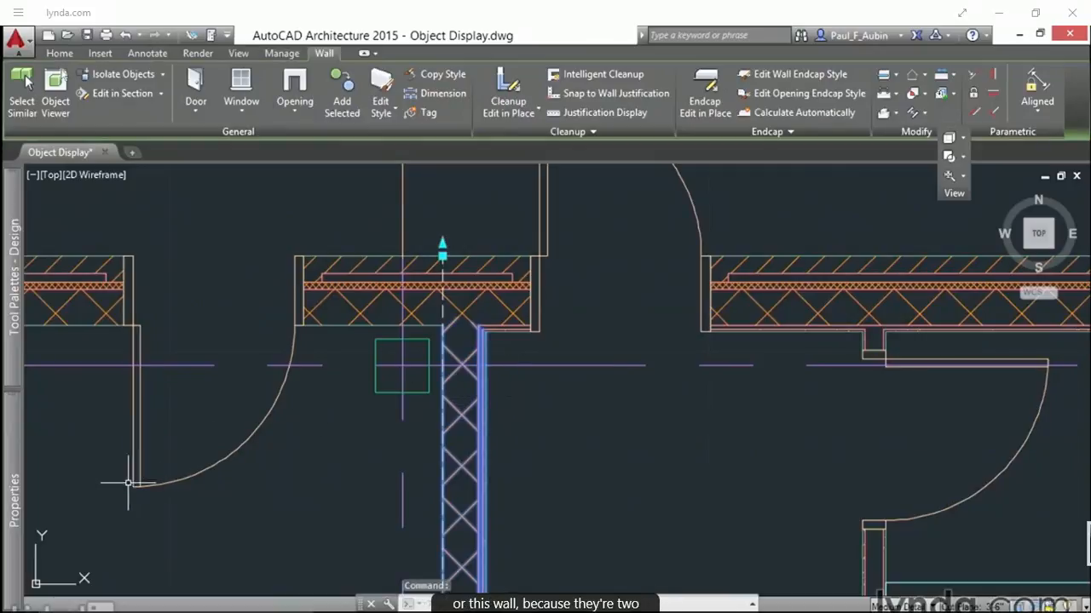
pyautogui.moveTo(15, 460)
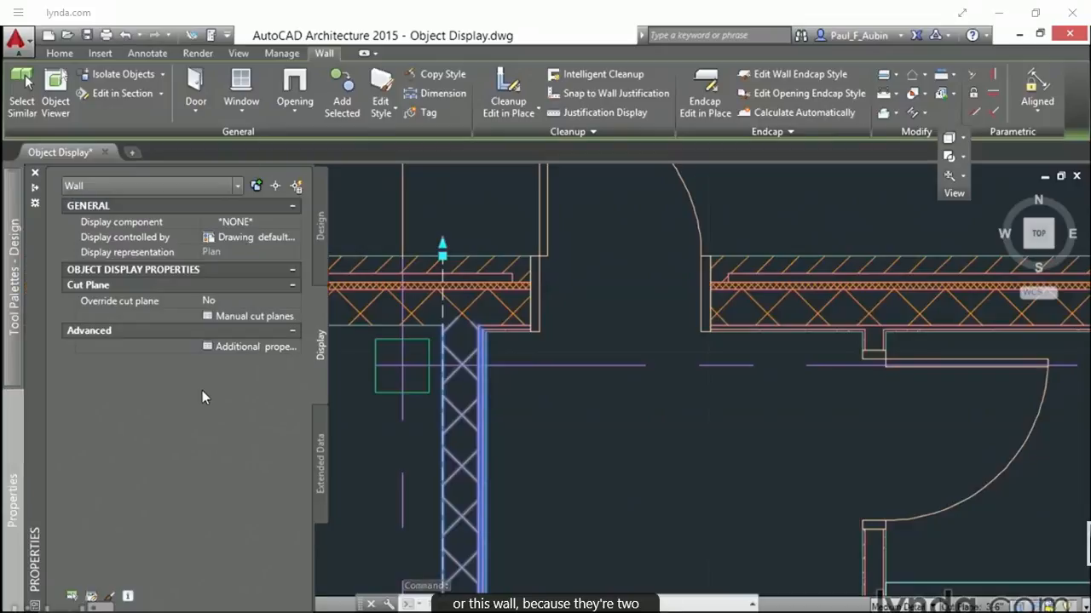
pyautogui.click(296, 222)
pyautogui.click(296, 223)
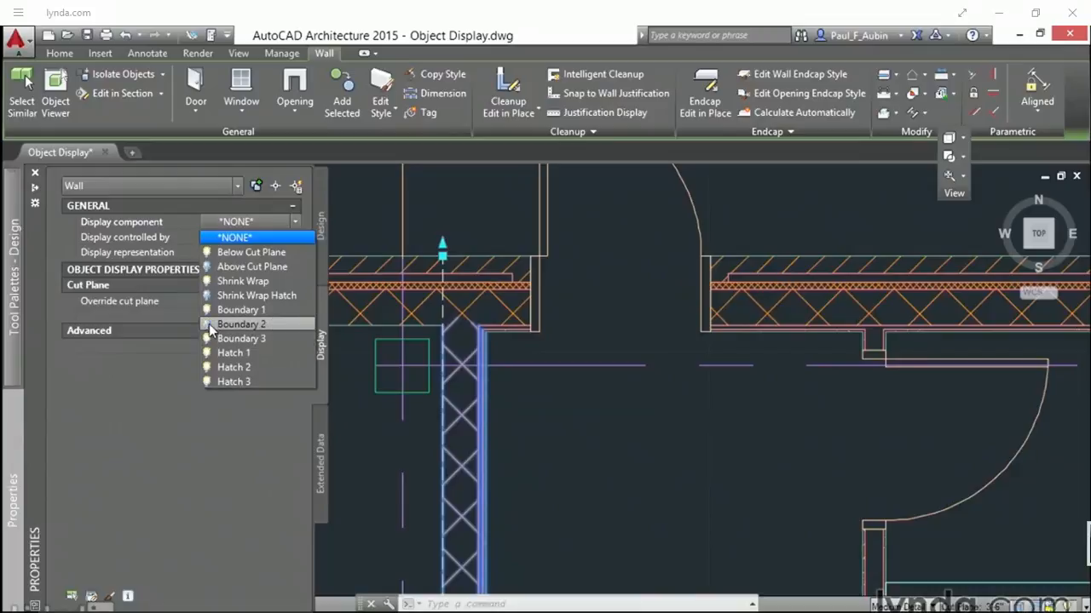
pyautogui.click(233, 381)
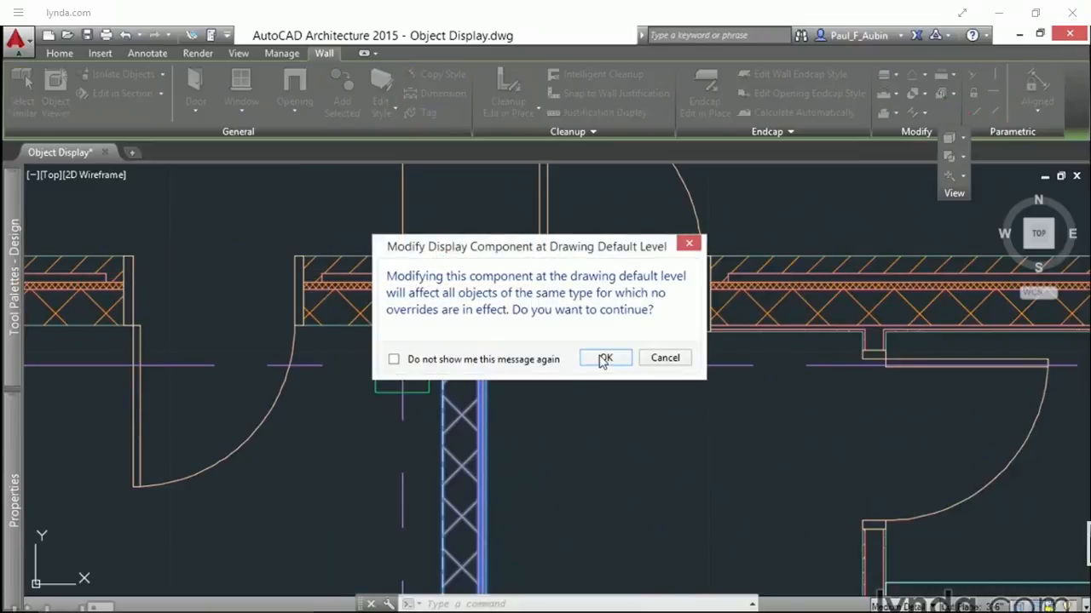
pyautogui.click(600, 353)
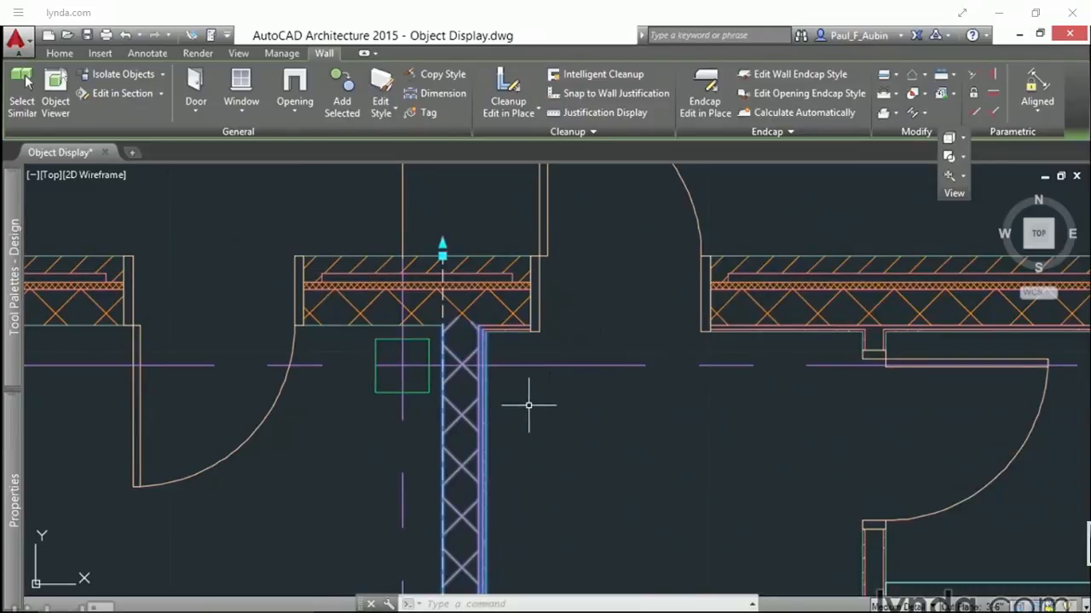
pyautogui.press('Escape')
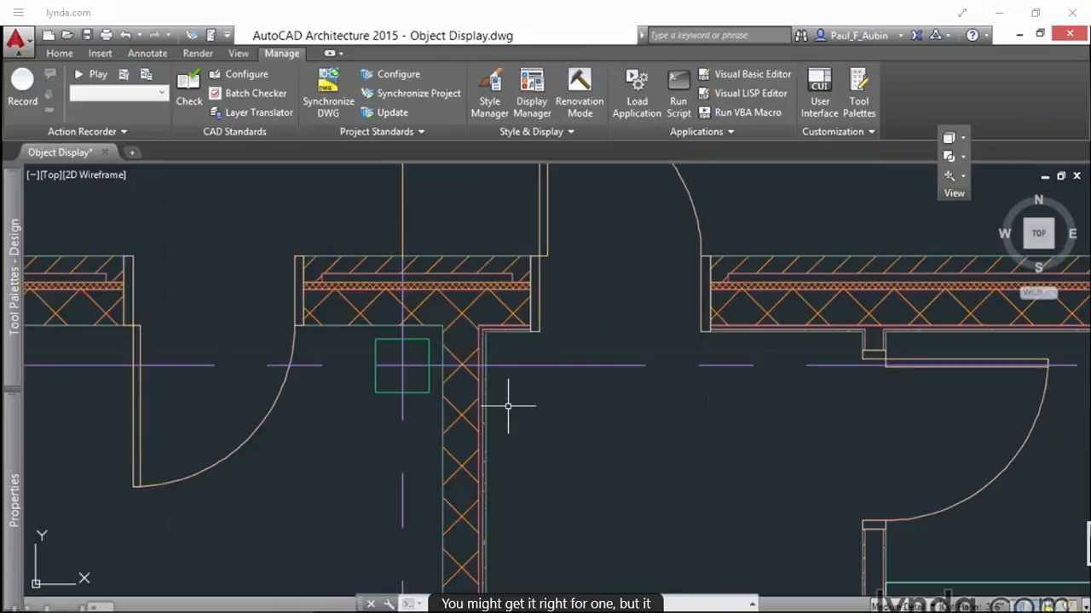
pyautogui.click(139, 35)
pyautogui.click(140, 56)
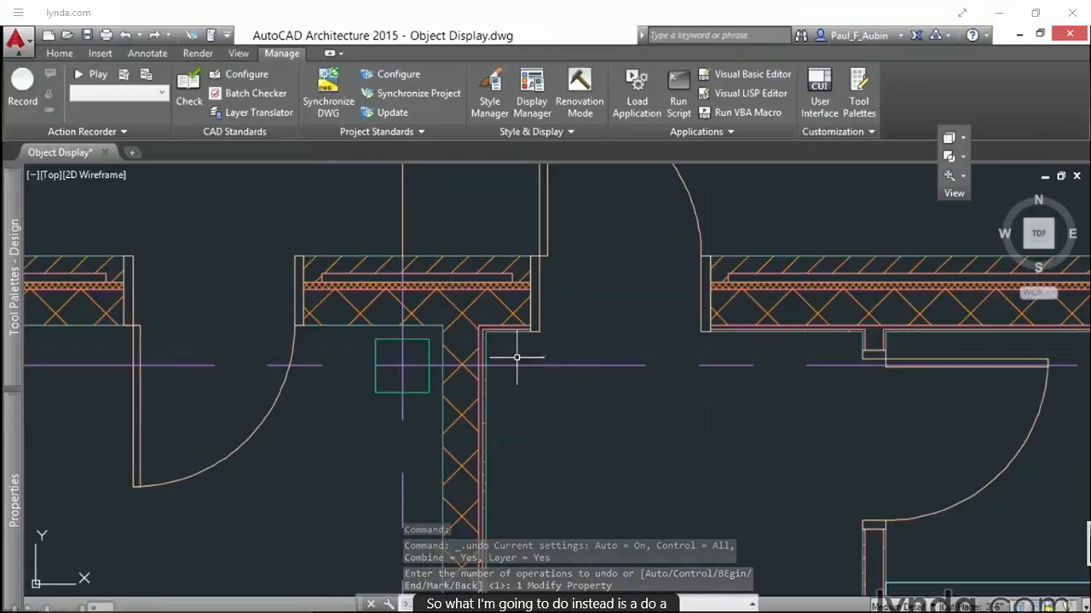
# Step: Set the exterior wall's Plan display to be controlled by its wall style, CMU-8 Rigid-1.5 Air-2 Brick-4 Furring, accepting the style override
pyautogui.click(515, 327)
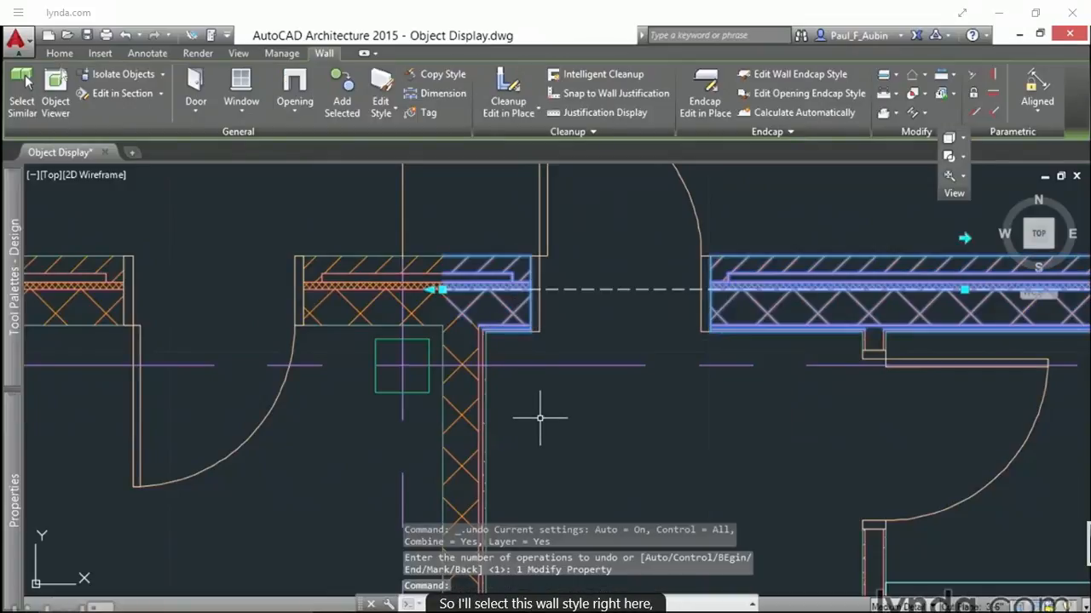
pyautogui.moveTo(16, 405)
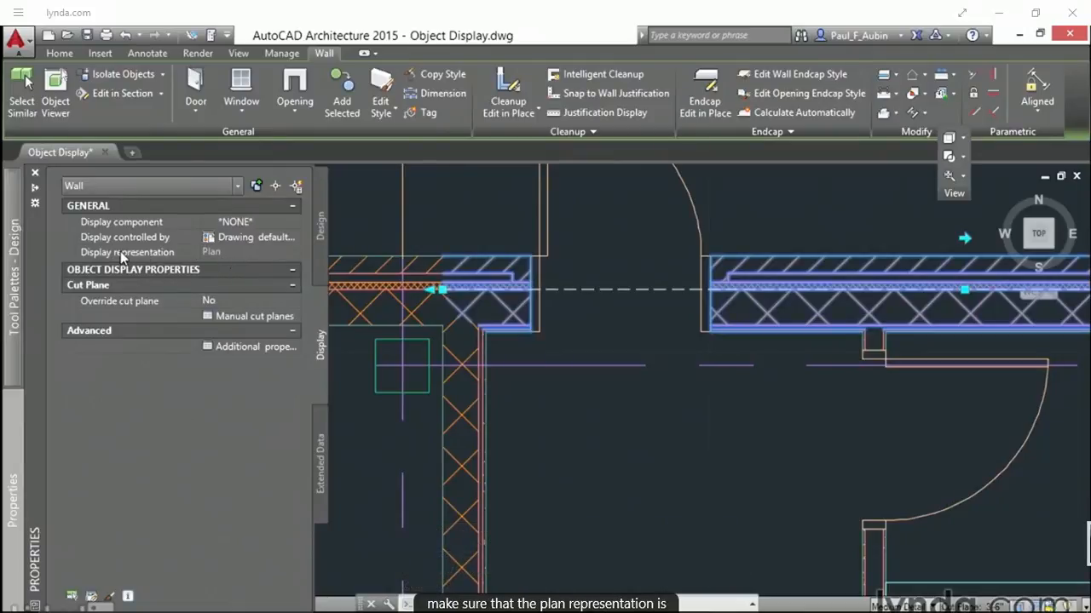
pyautogui.click(295, 237)
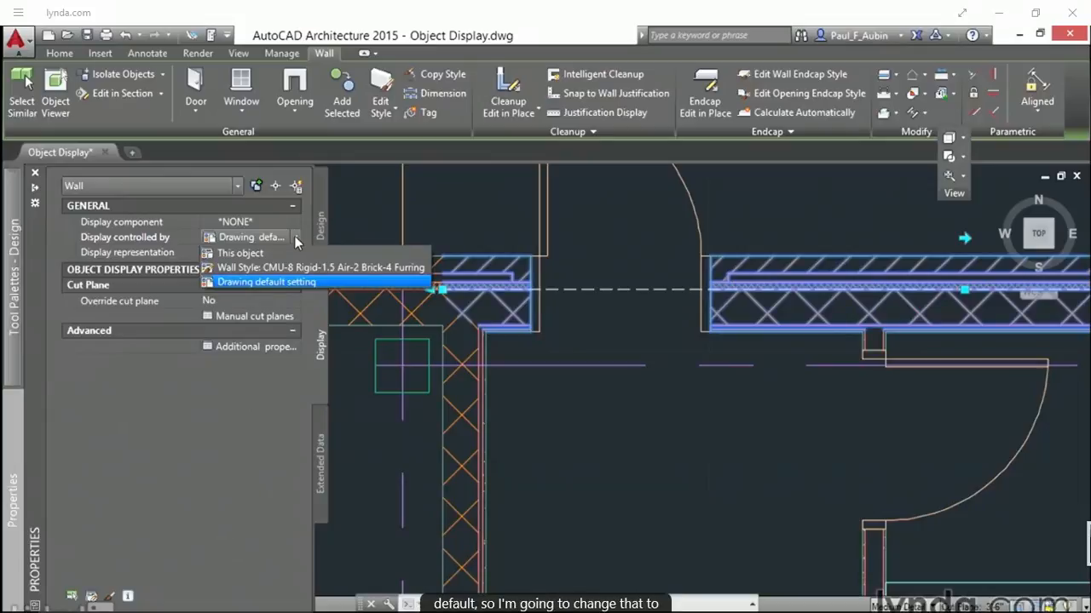
pyautogui.click(244, 267)
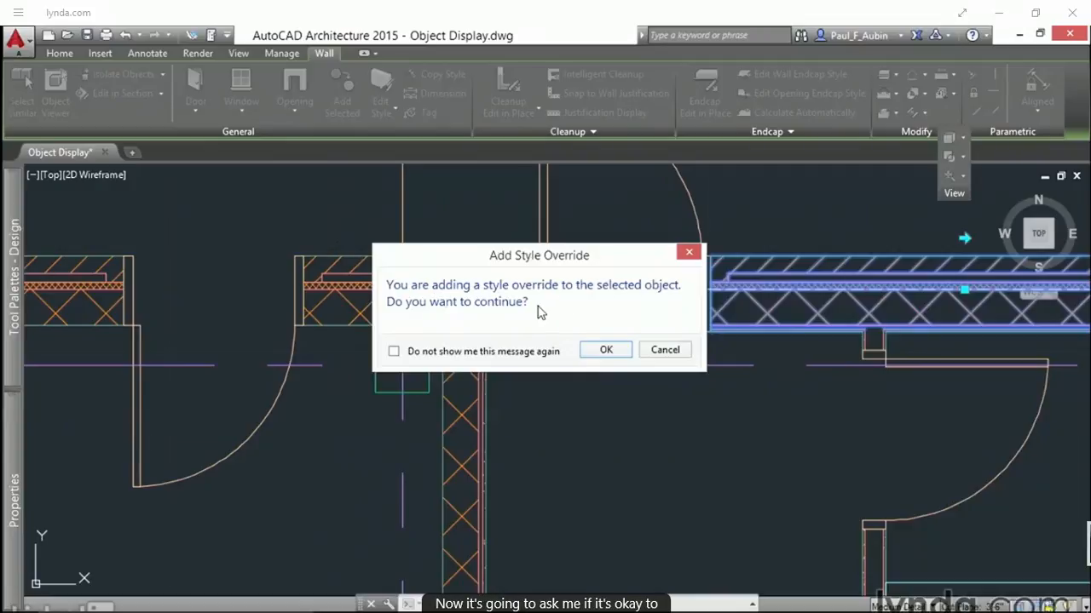
pyautogui.click(607, 350)
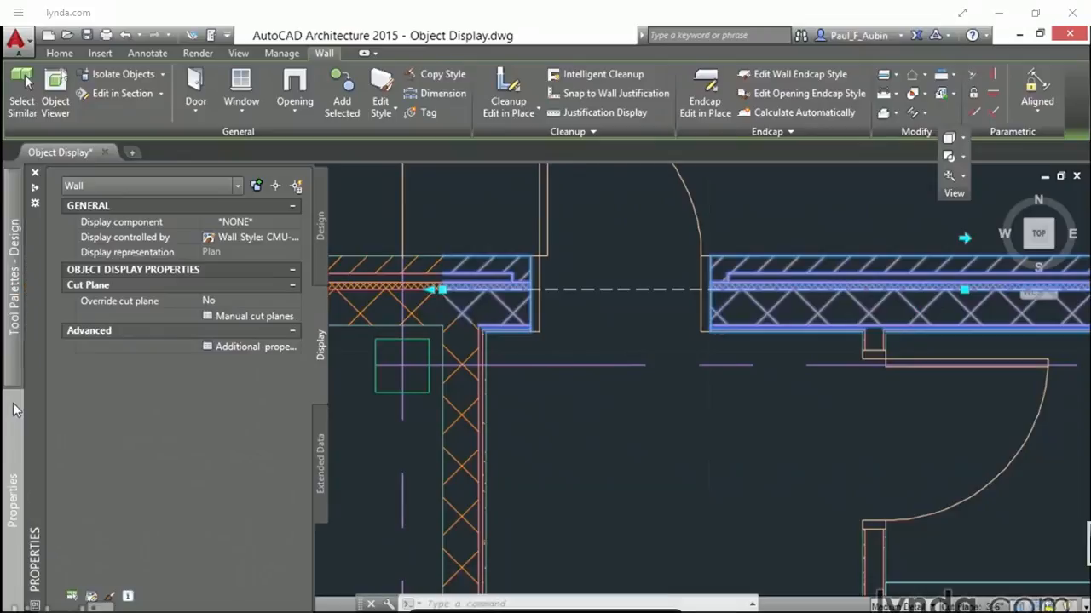
# Step: Turn off the Boundary 5 (Stud) and Boundary 6 (GWB) components of the exterior wall style and accept the style-level change
pyautogui.click(299, 218)
pyautogui.click(298, 220)
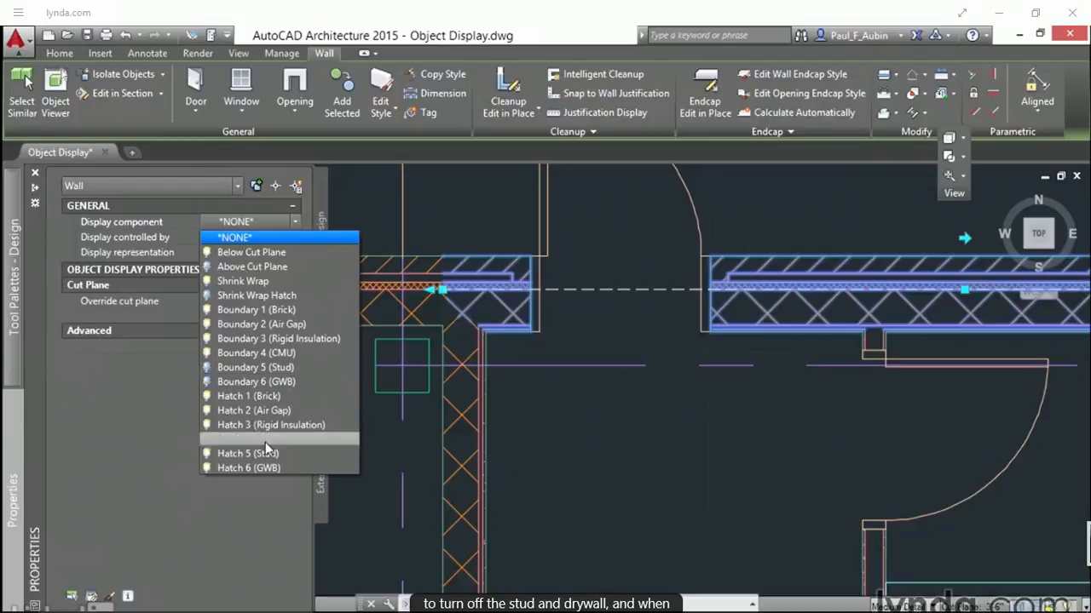
pyautogui.click(258, 468)
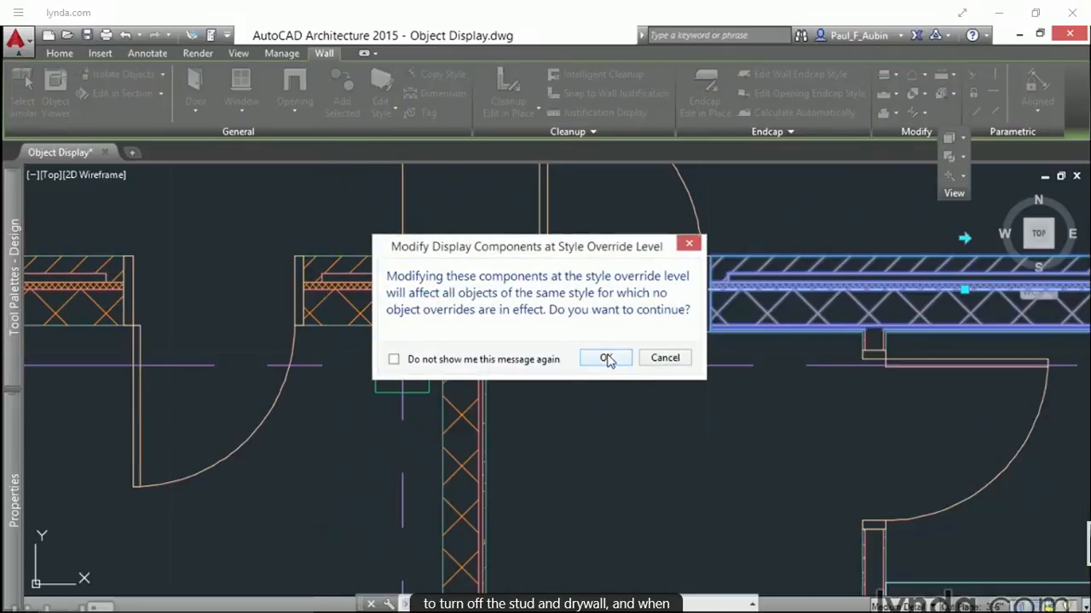
pyautogui.click(606, 359)
# Step: Examine the stud and drywall display in the exterior walls at the door, restrooms, offices and the far building corner
pyautogui.scroll(6, 501, 335)
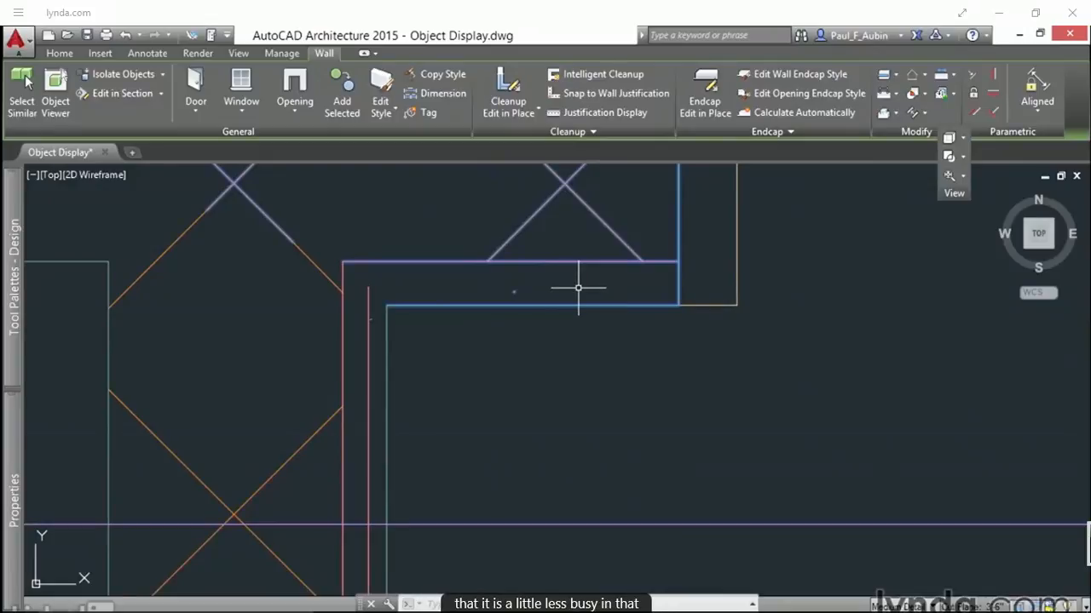
pyautogui.scroll(-5, 604, 356)
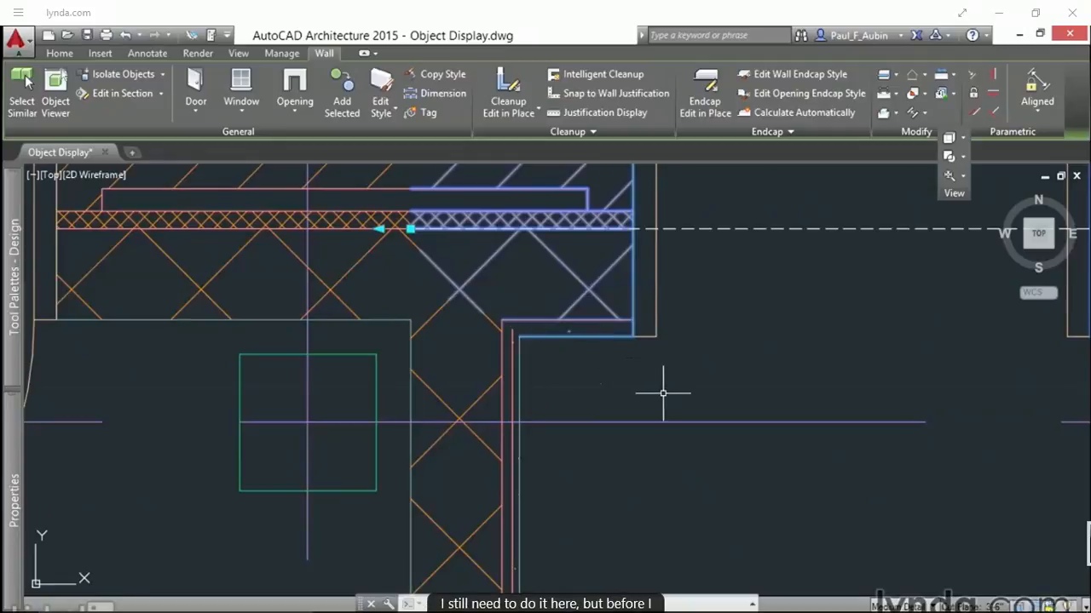
pyautogui.scroll(-4, 746, 434)
pyautogui.moveTo(794, 461); pyautogui.dragTo(488, 193, button='middle')
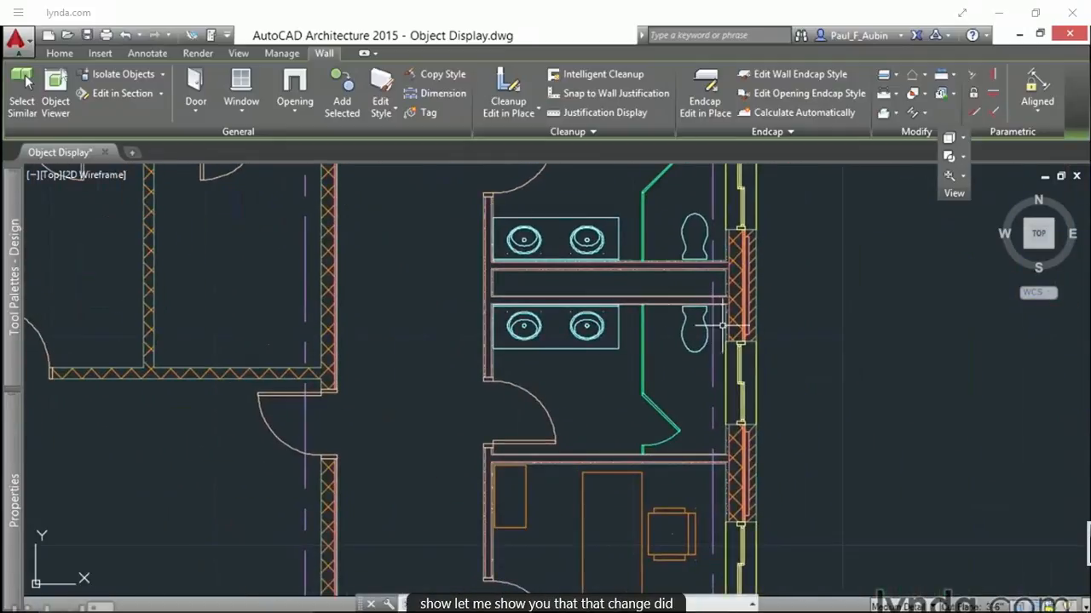
pyautogui.scroll(6, 735, 322)
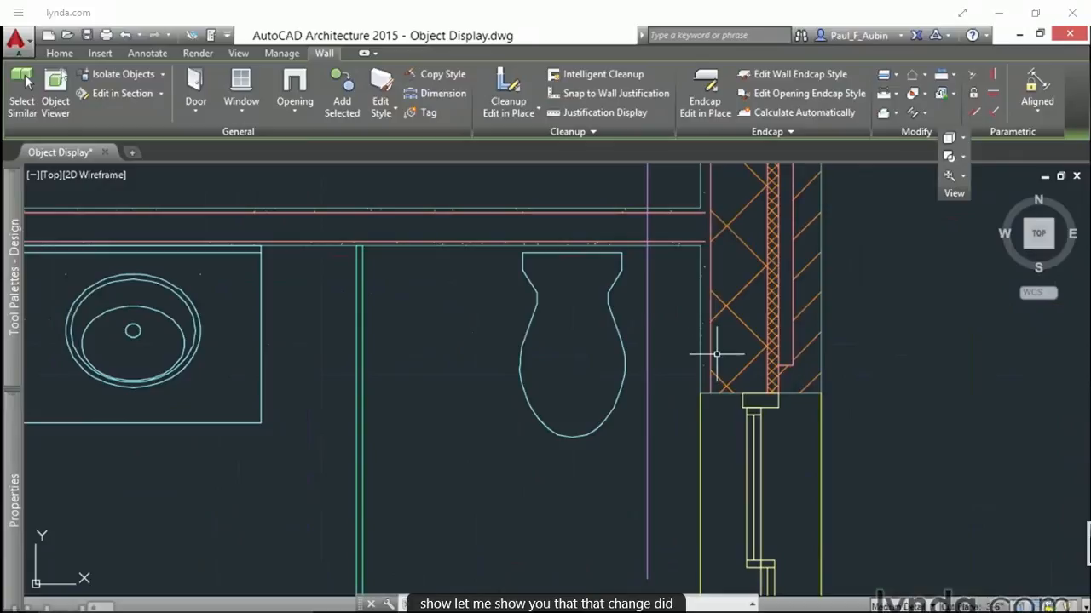
pyautogui.moveTo(705, 500)
pyautogui.mouseDown(button='middle')
pyautogui.moveTo(727, 384)
pyautogui.moveTo(732, 250)
pyautogui.mouseUp(button='middle')
pyautogui.moveTo(733, 526)
pyautogui.mouseDown(button='middle')
pyautogui.moveTo(797, 188)
pyautogui.moveTo(725, 504)
pyautogui.moveTo(835, 195)
pyautogui.mouseUp(button='middle')
pyautogui.scroll(-5, 748, 367)
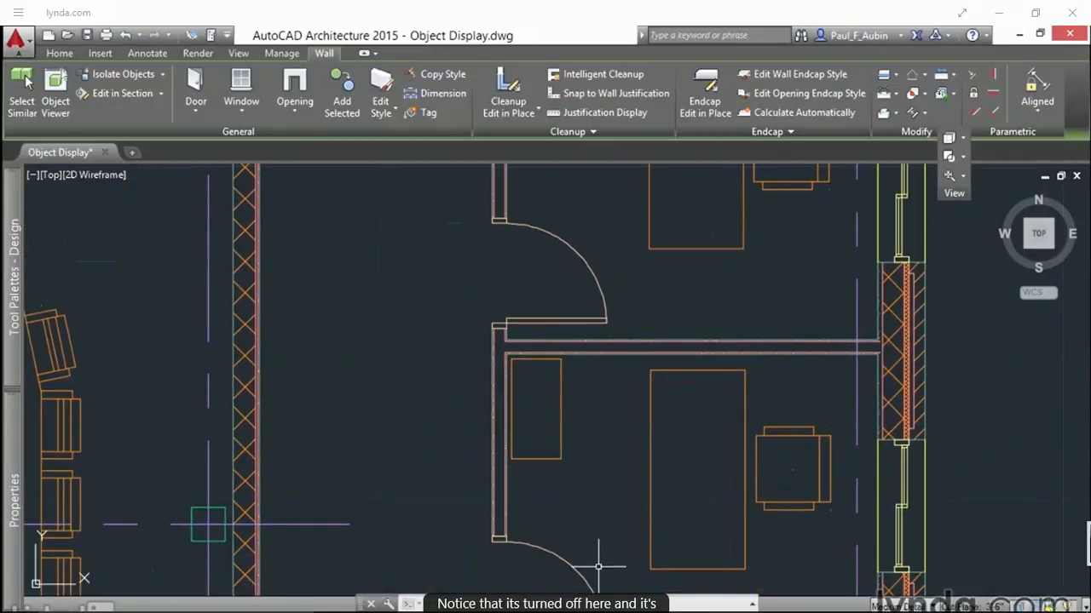
pyautogui.moveTo(596, 568); pyautogui.dragTo(723, 188, button='middle')
pyautogui.moveTo(466, 500); pyautogui.dragTo(485, 365, button='middle')
pyautogui.scroll(6, 426, 426)
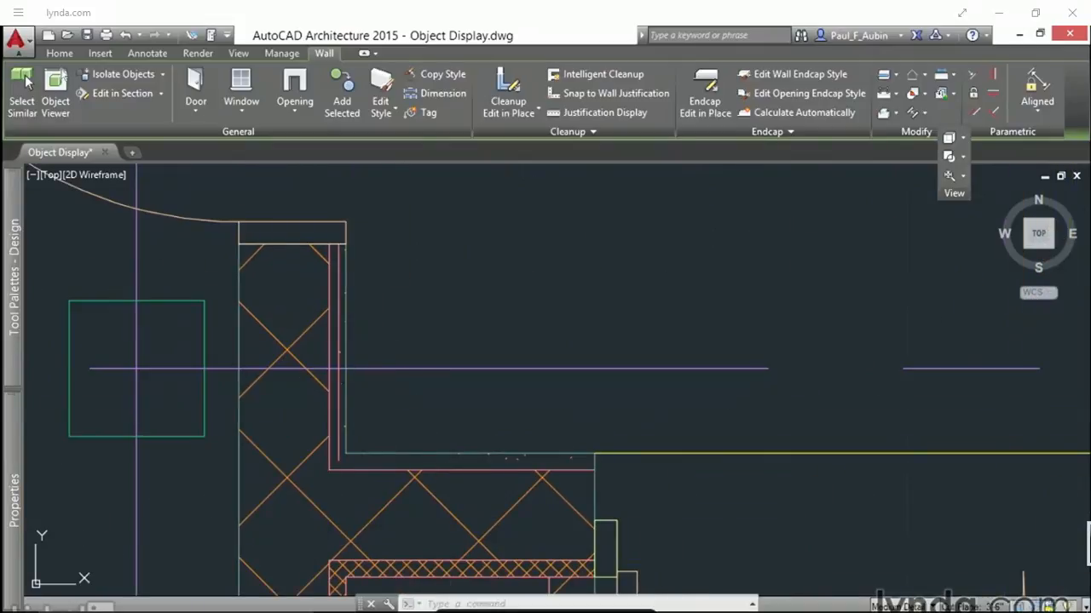
# Step: Set the Plan display of the wall beside the column to be controlled by its wall style, accepting the style override
pyautogui.press('Escape')
pyautogui.press('Escape')
pyautogui.click(345, 399)
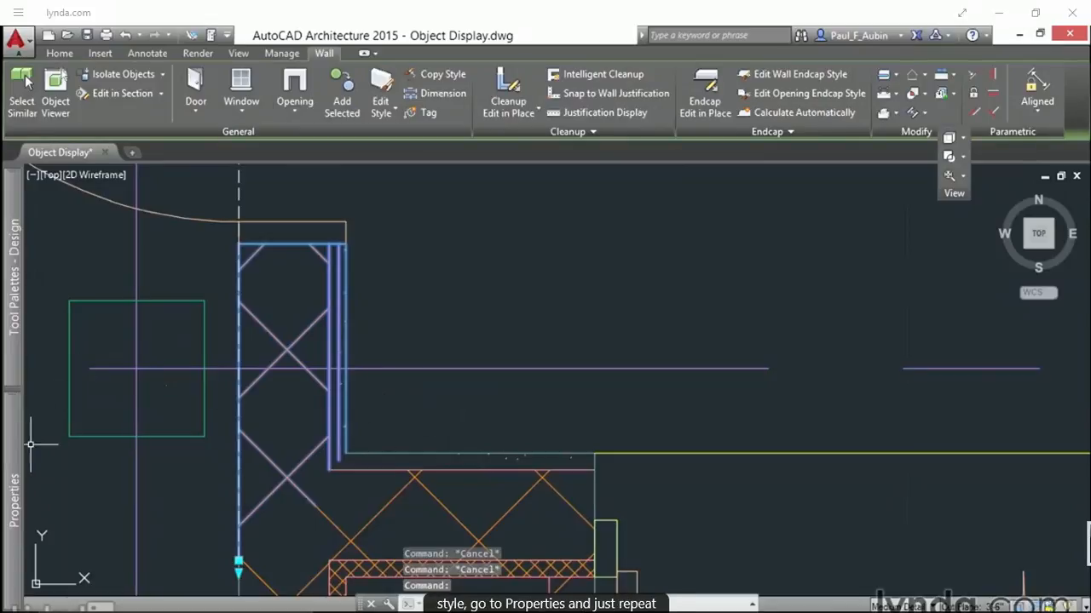
pyautogui.moveTo(14, 456)
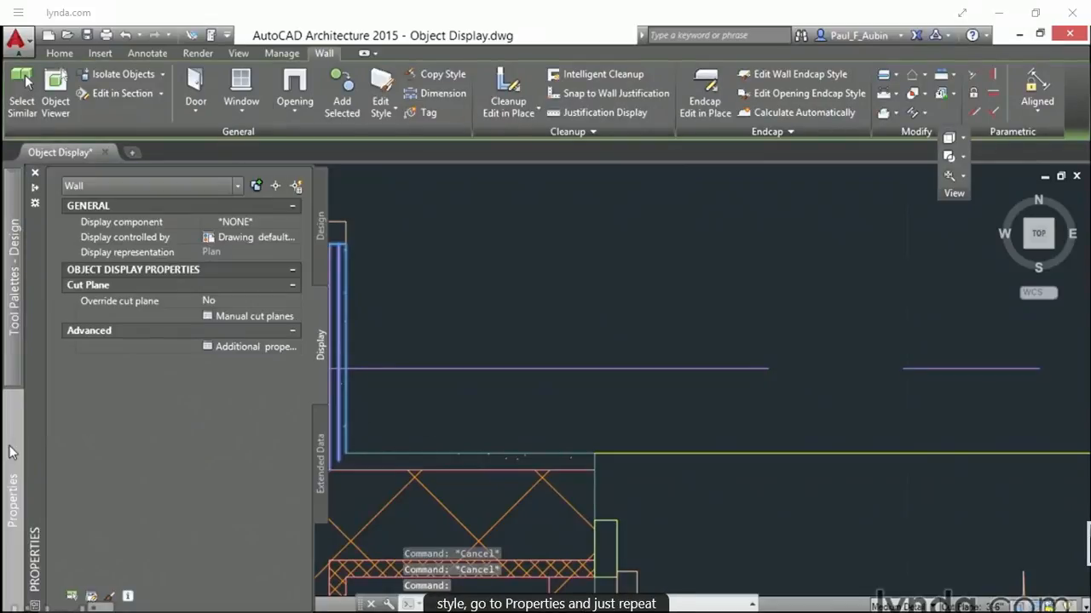
pyautogui.click(293, 238)
pyautogui.click(243, 267)
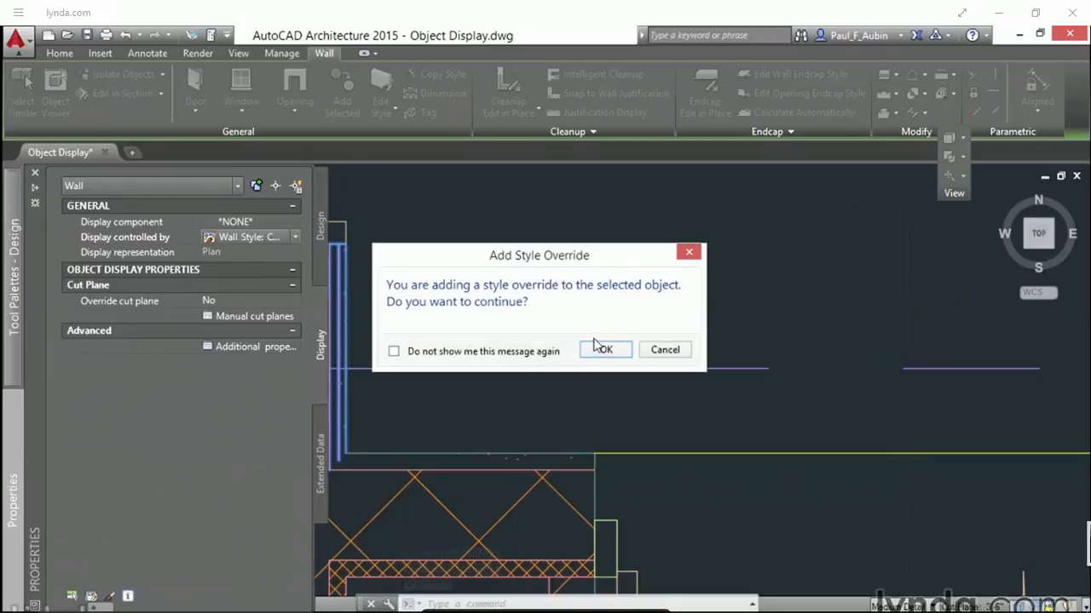
pyautogui.click(604, 349)
# Step: Turn off that wall style's Boundary 2 (Stud), Boundary 3 (GWB) and Hatch 2 (Stud) components and accept the style-level change
pyautogui.moveTo(5, 528)
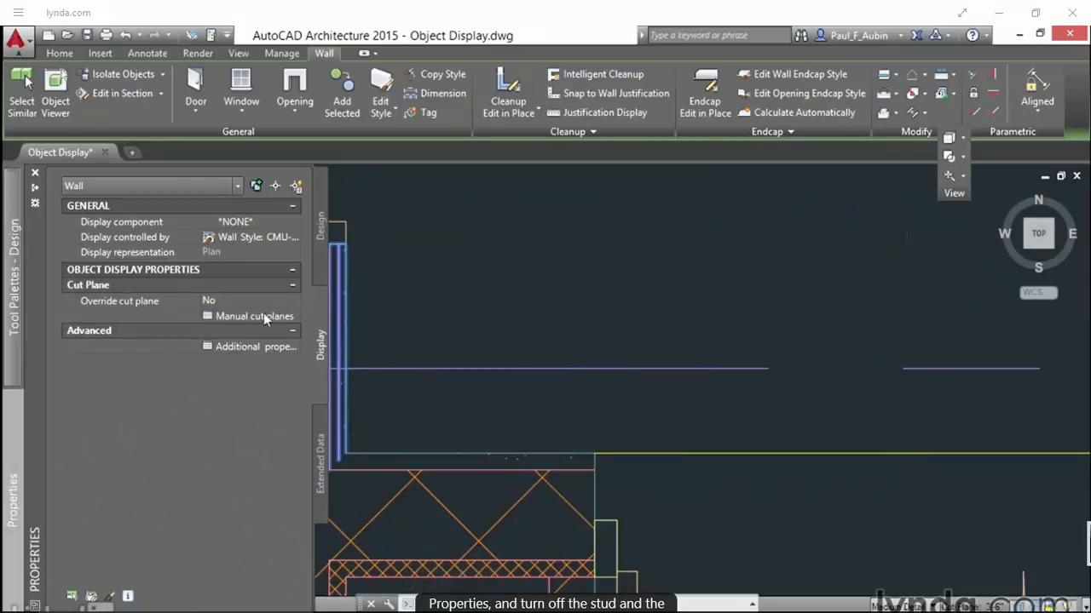
pyautogui.click(297, 220)
pyautogui.click(296, 220)
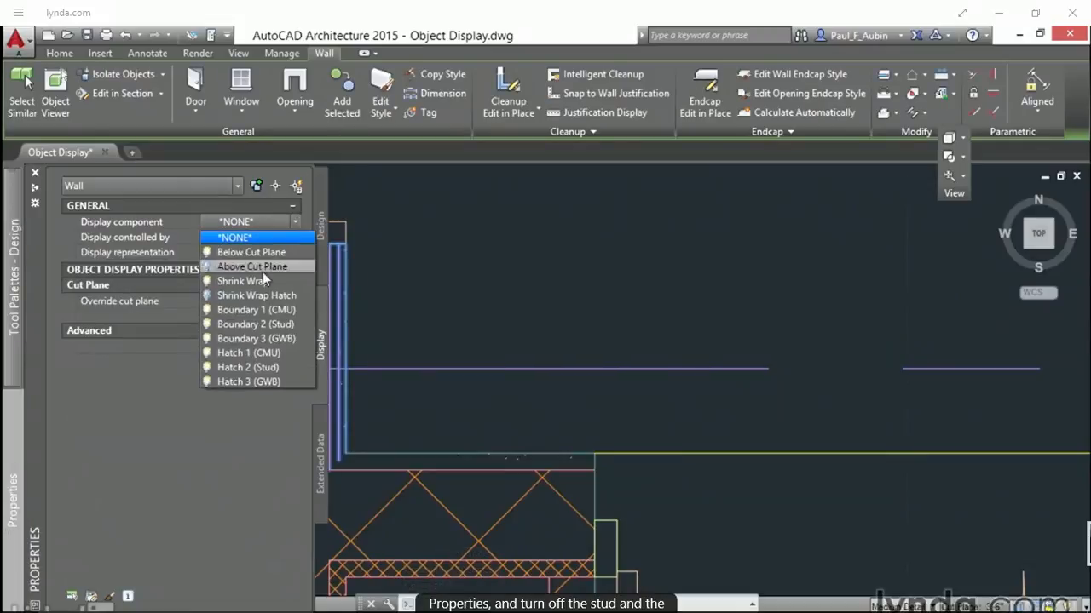
pyautogui.click(206, 324)
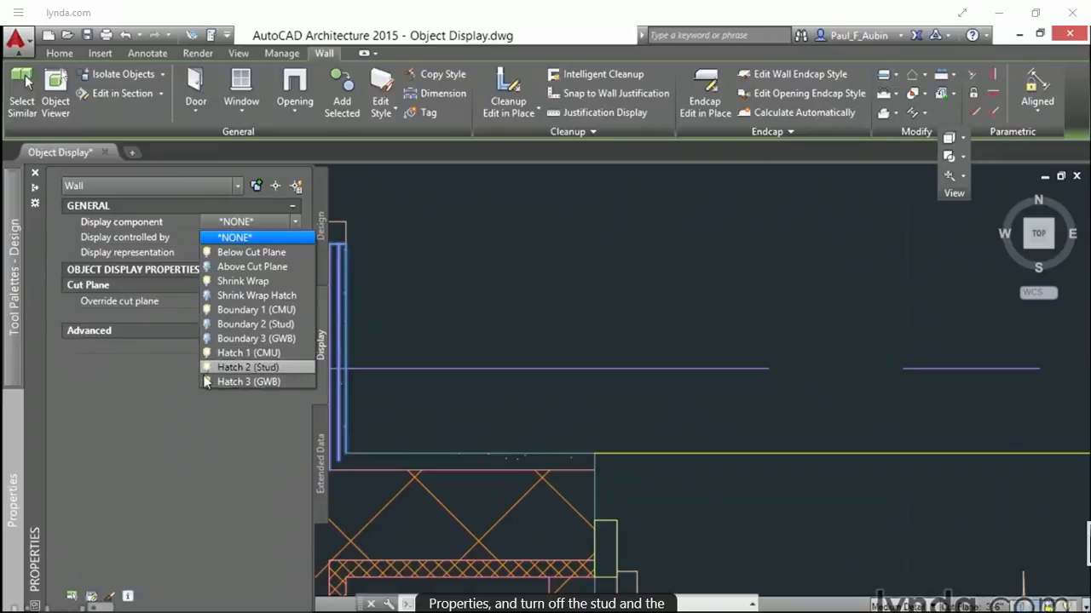
pyautogui.click(206, 367)
pyautogui.click(190, 444)
pyautogui.click(602, 359)
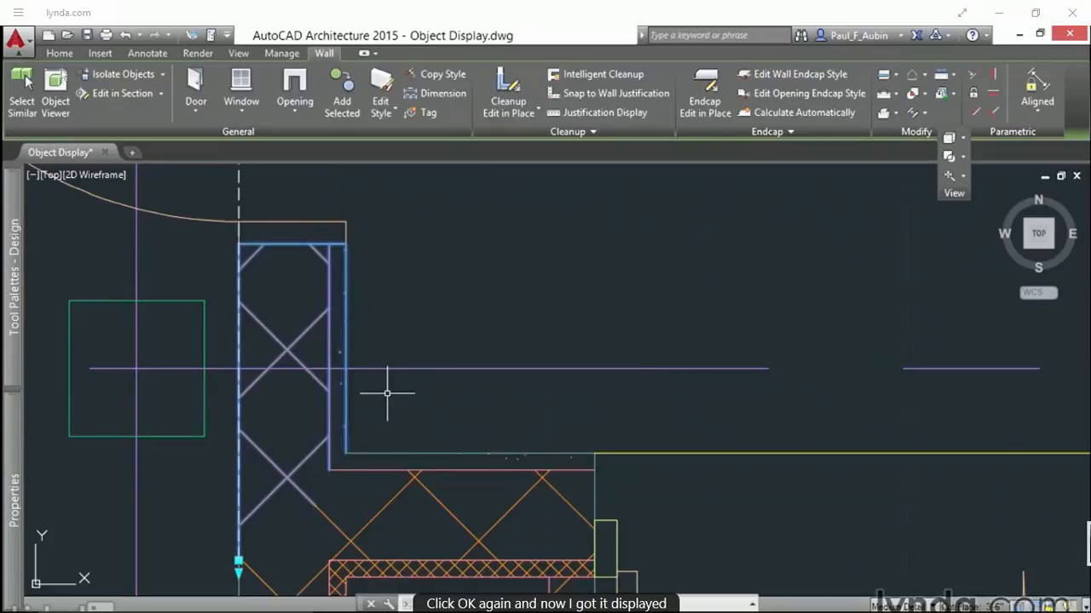
pyautogui.press('Escape')
# Step: Compare the wall corner in the High Detail configuration with its simplified display, and return to Medium Detail
pyautogui.scroll(-2, 507, 403)
pyautogui.scroll(-3, 507, 402)
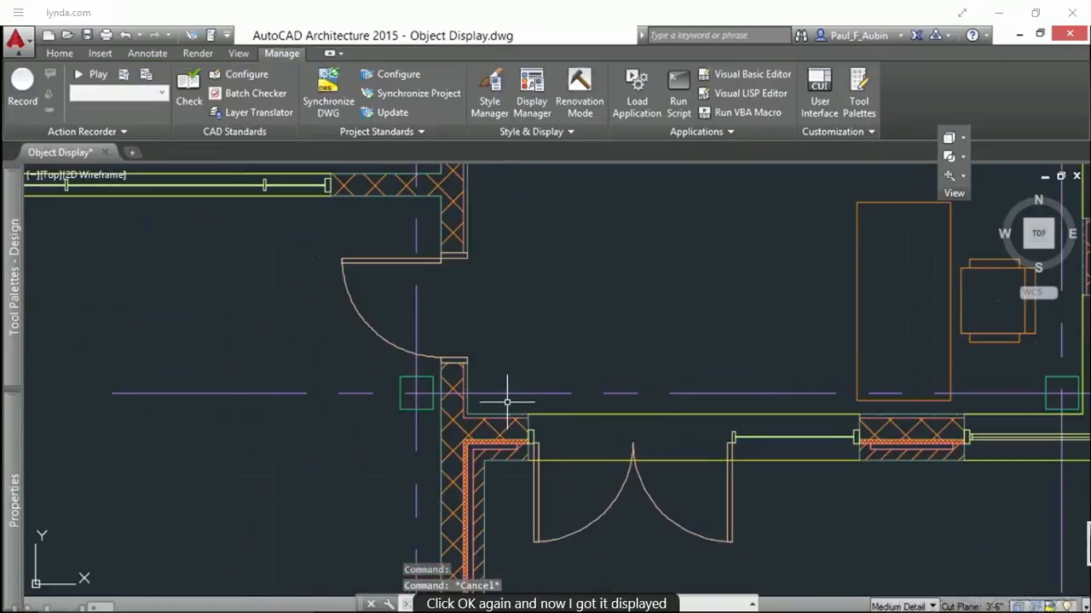
pyautogui.scroll(3, 511, 413)
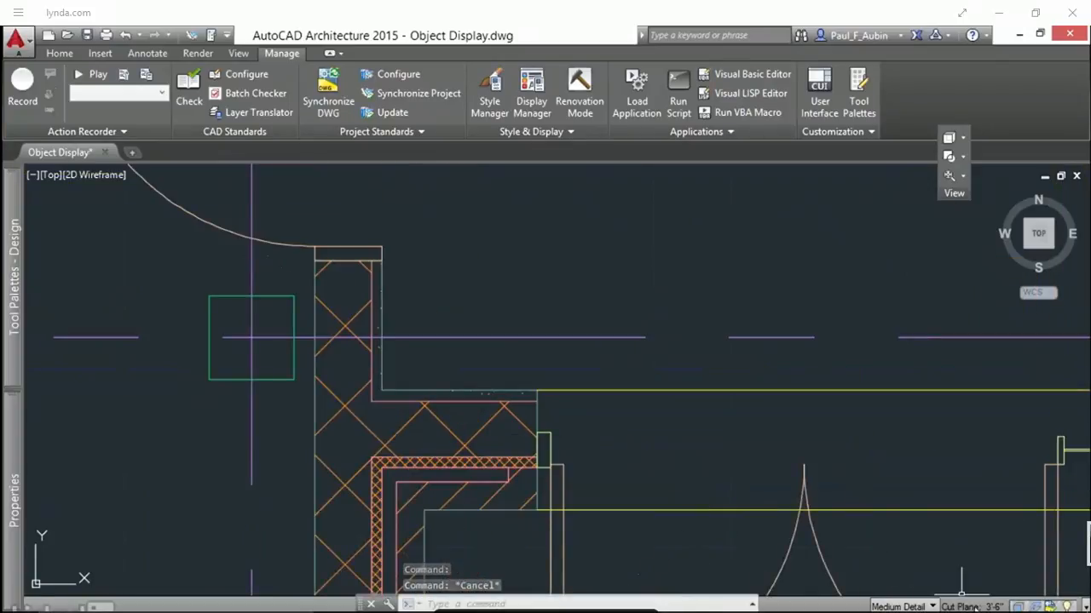
pyautogui.click(903, 607)
pyautogui.click(953, 416)
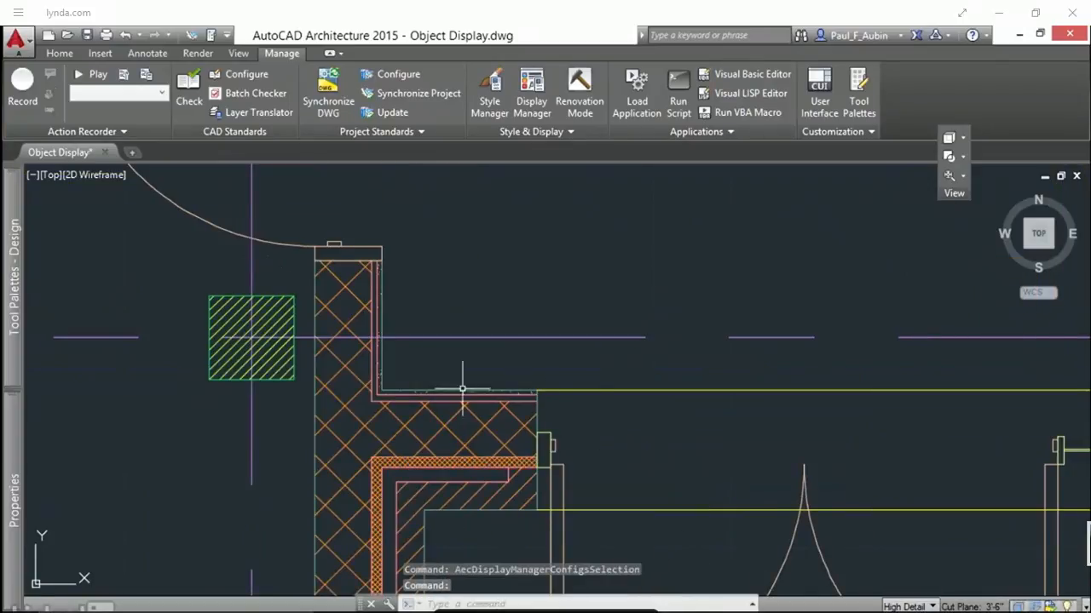
pyautogui.click(903, 607)
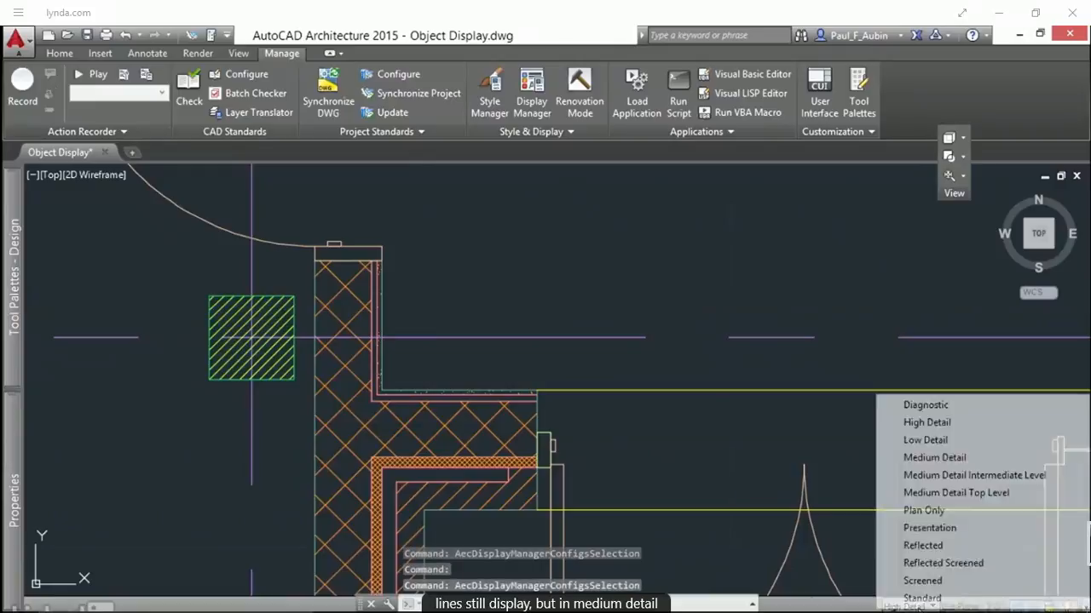
pyautogui.click(929, 455)
# Step: Set the two restroom windows in the exterior wall to the 3'-0" X 3'-0" standard size
pyautogui.scroll(-5, 591, 336)
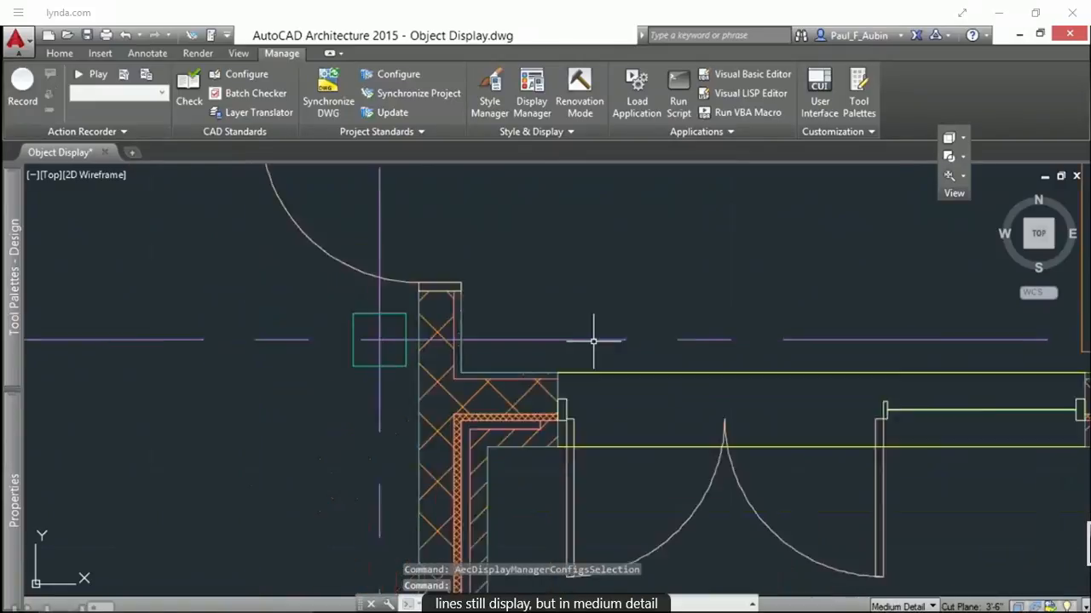
pyautogui.moveTo(699, 292); pyautogui.dragTo(505, 537, button='middle')
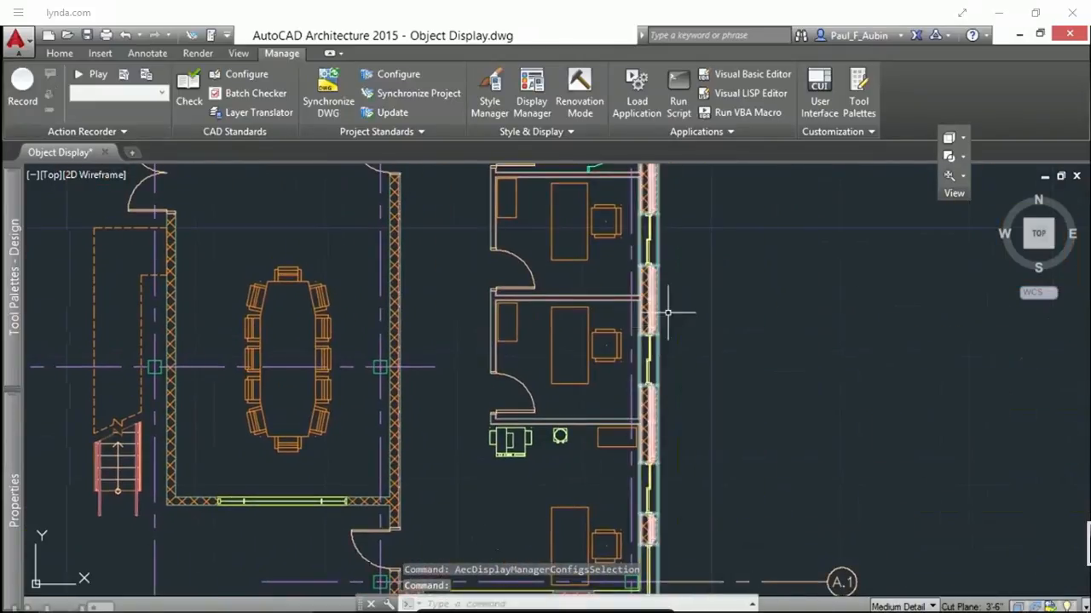
pyautogui.moveTo(662, 311); pyautogui.dragTo(572, 516, button='middle')
pyautogui.moveTo(559, 326); pyautogui.dragTo(577, 372, button='middle')
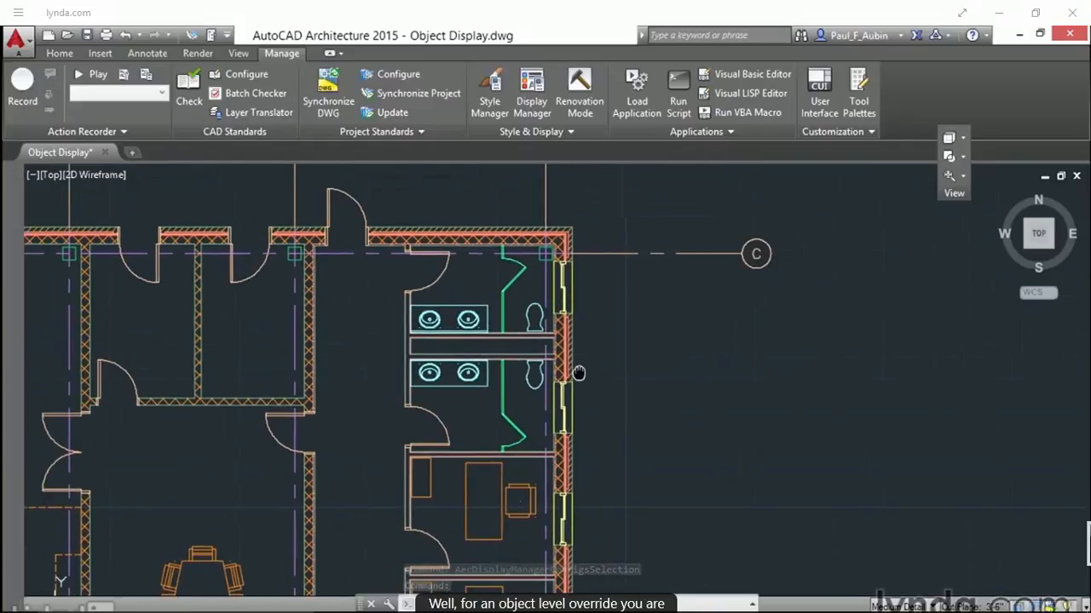
pyautogui.scroll(3, 577, 373)
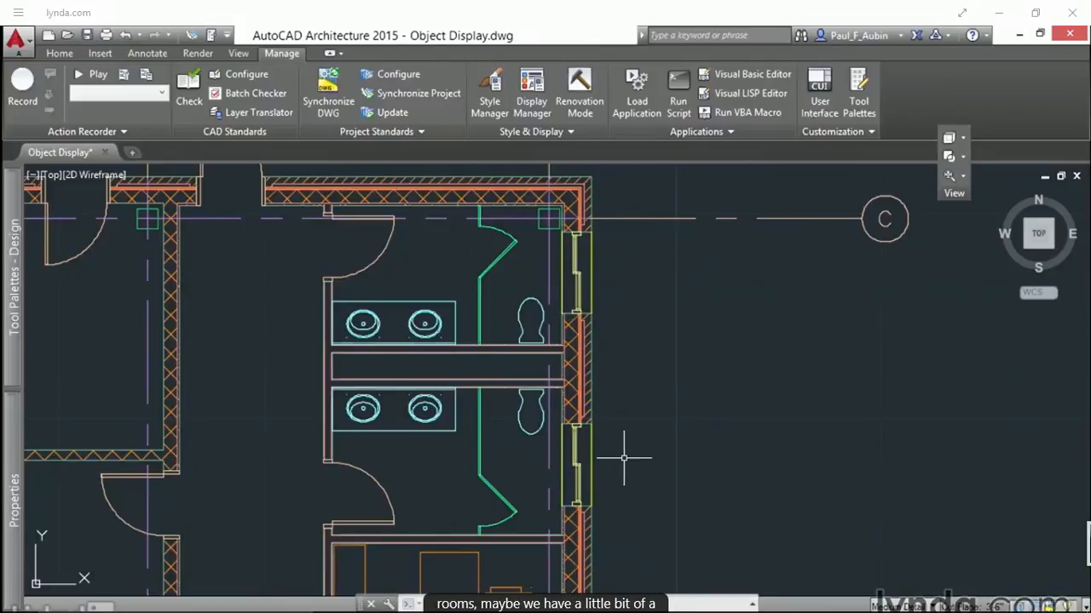
pyautogui.click(577, 273)
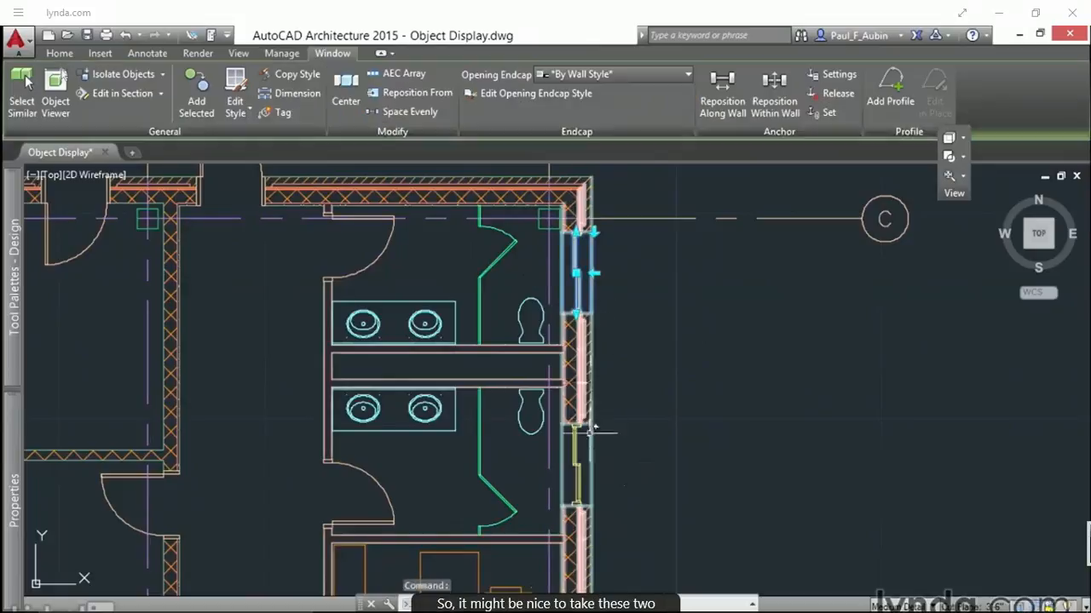
pyautogui.click(579, 466)
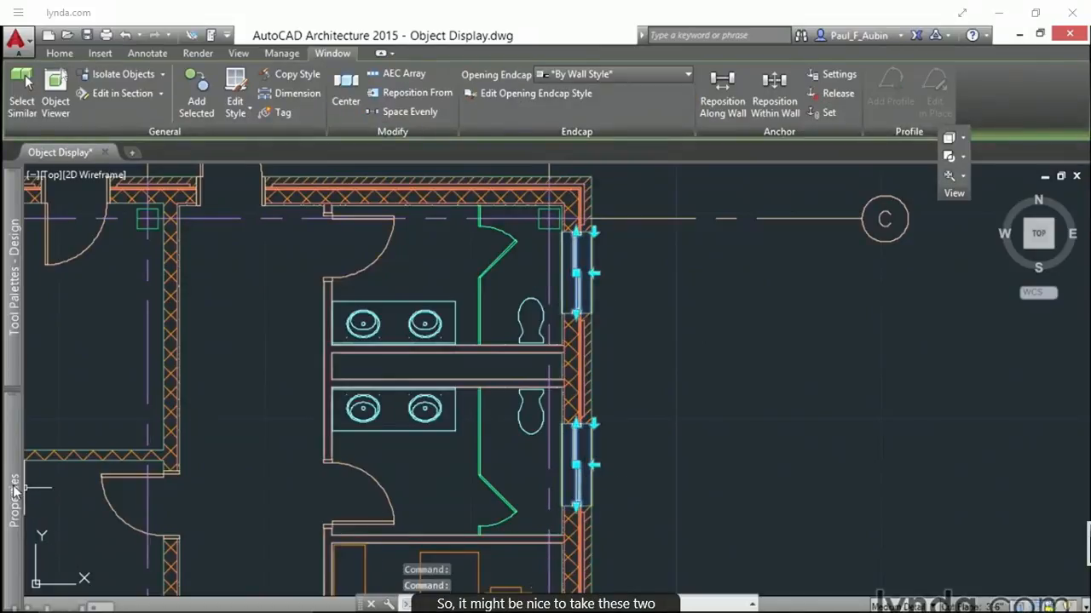
pyautogui.moveTo(13, 485)
pyautogui.click(318, 259)
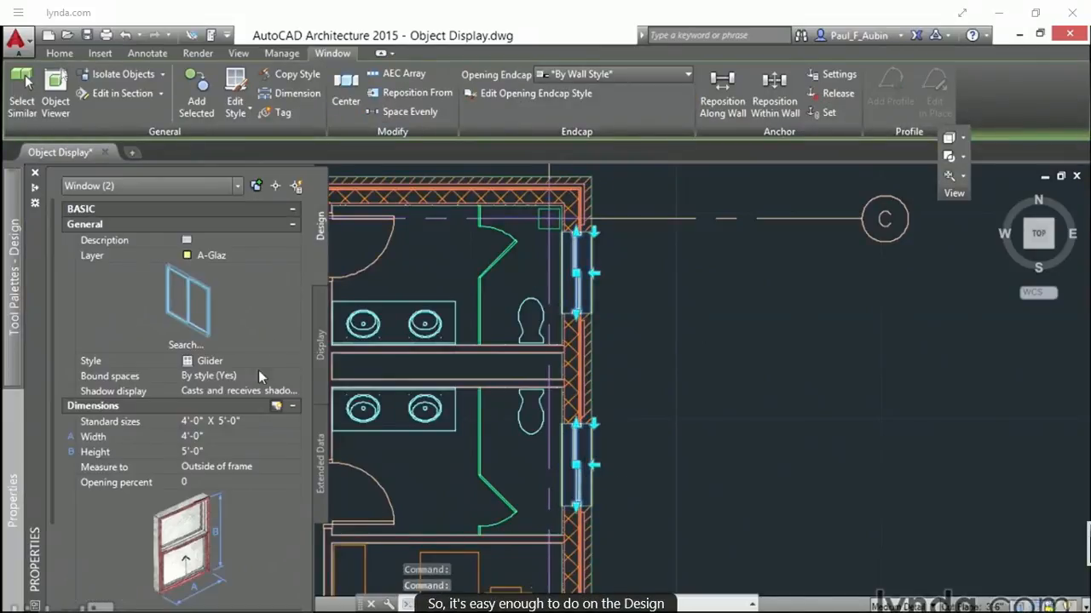
pyautogui.click(295, 424)
pyautogui.click(296, 422)
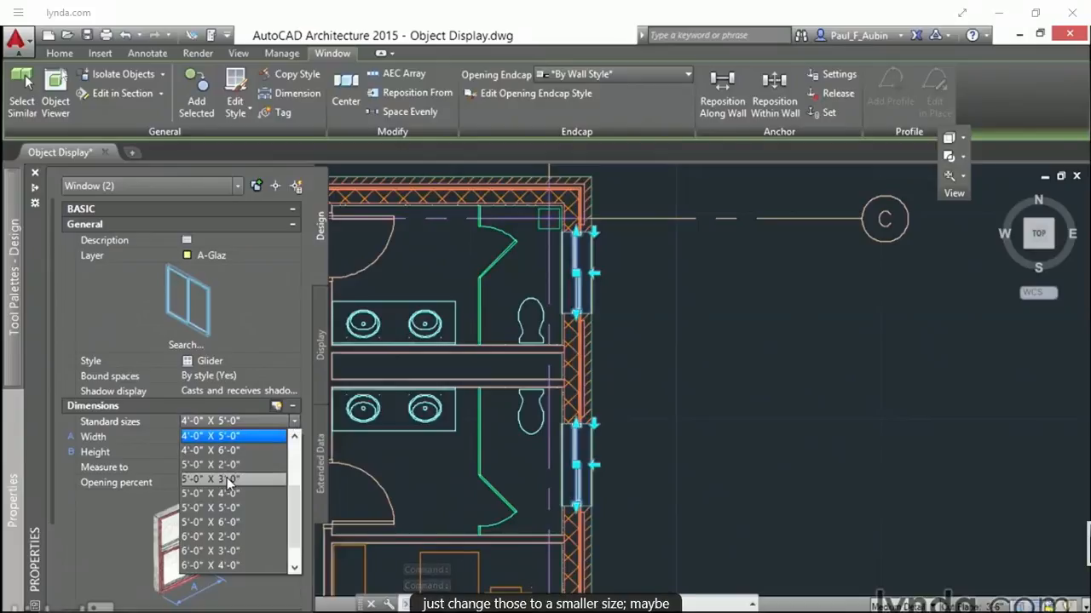
pyautogui.moveTo(296, 536); pyautogui.dragTo(305, 499)
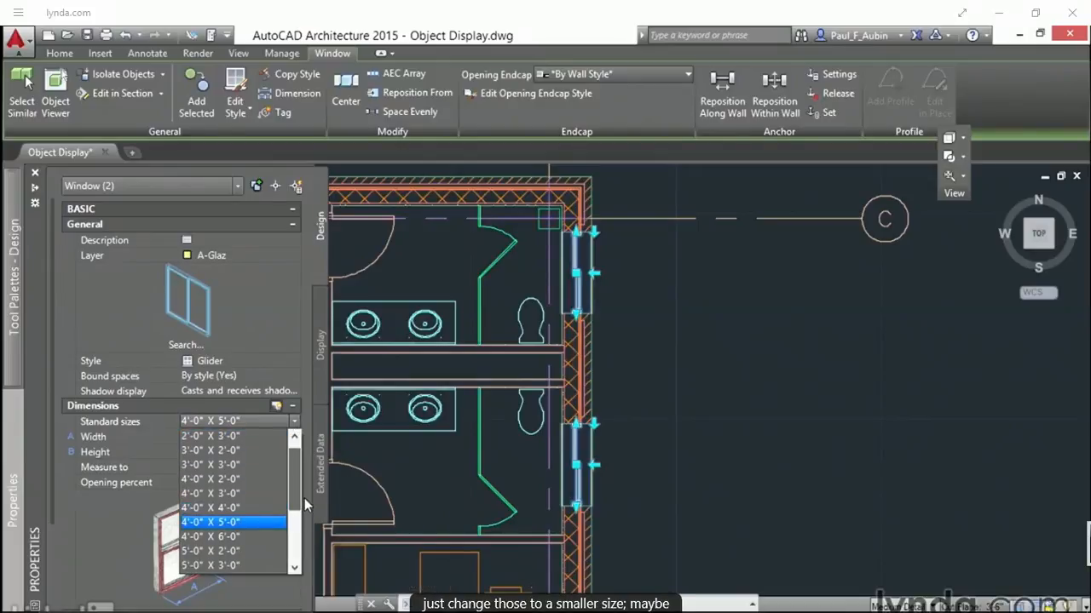
pyautogui.click(225, 466)
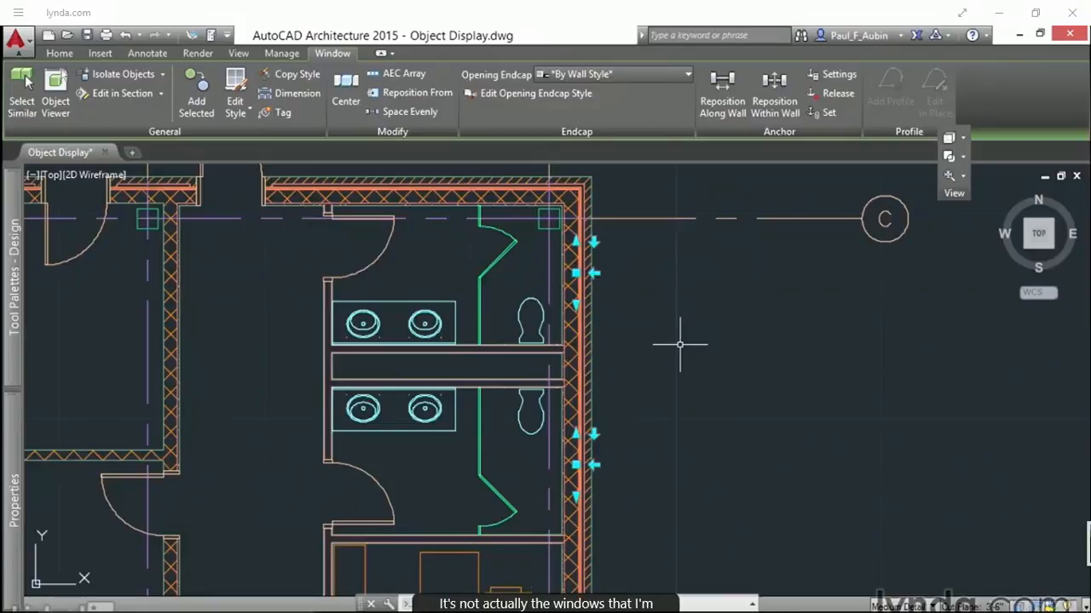
pyautogui.press('Escape')
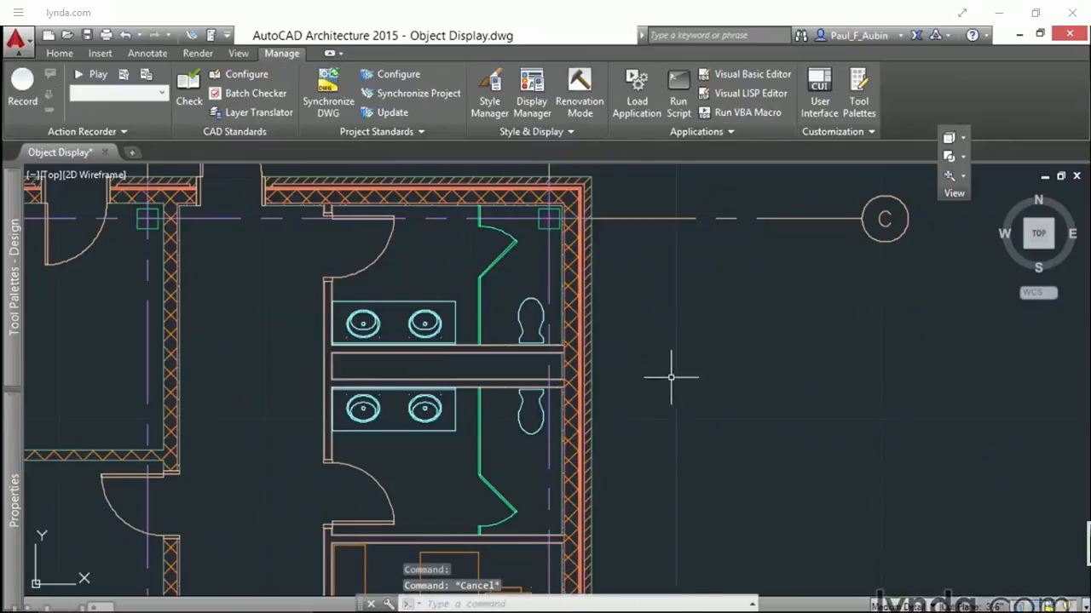
# Step: Set the exterior wall along the restrooms to have its Plan display controlled by this object, accepting the object override
pyautogui.click(582, 375)
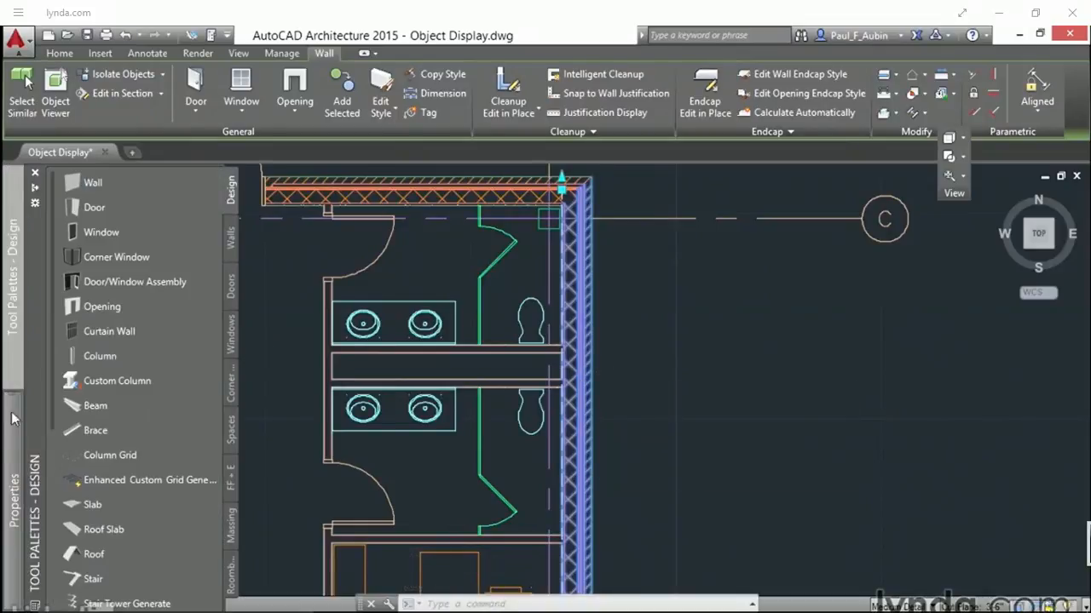
pyautogui.moveTo(10, 447)
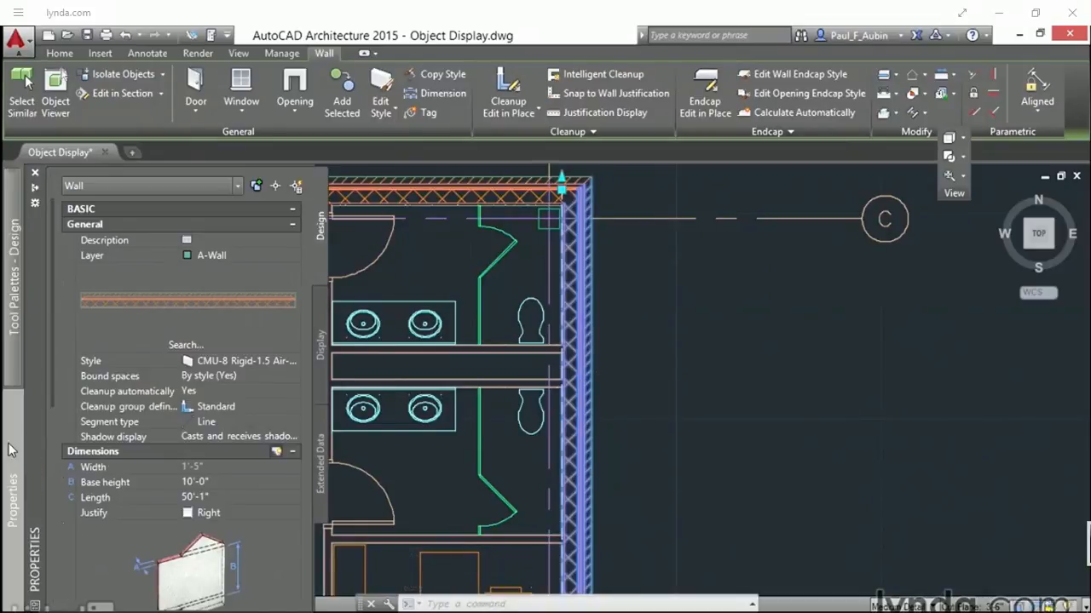
pyautogui.click(321, 356)
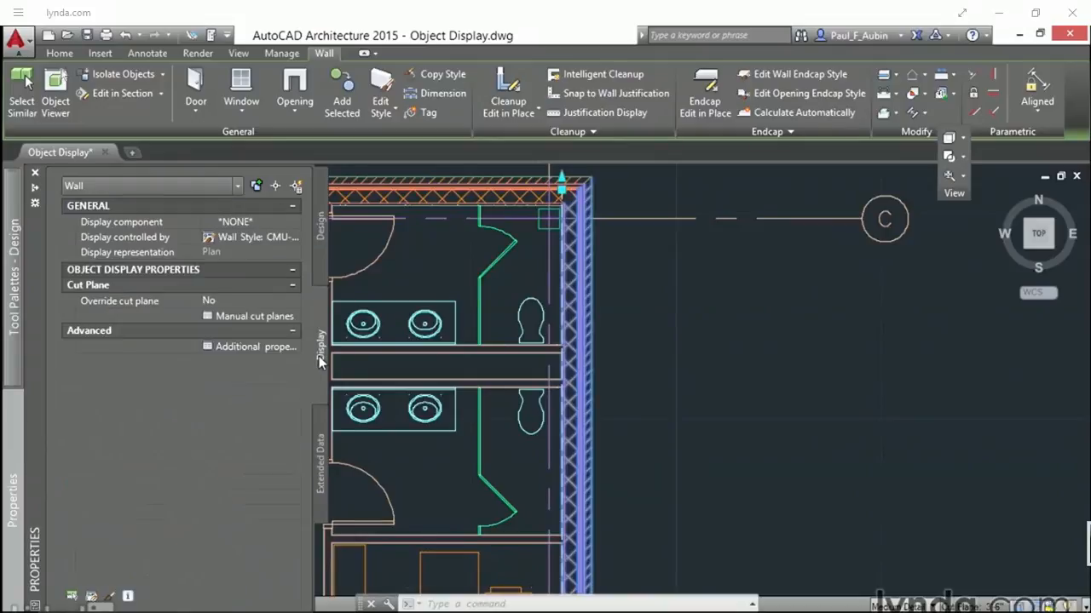
pyautogui.click(293, 241)
pyautogui.click(295, 238)
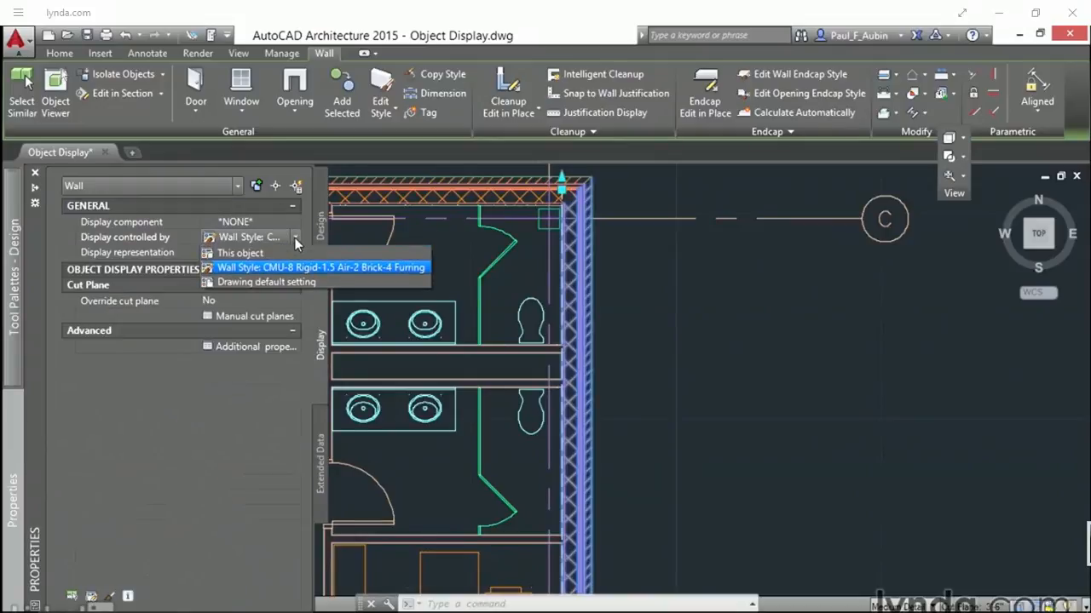
pyautogui.click(232, 253)
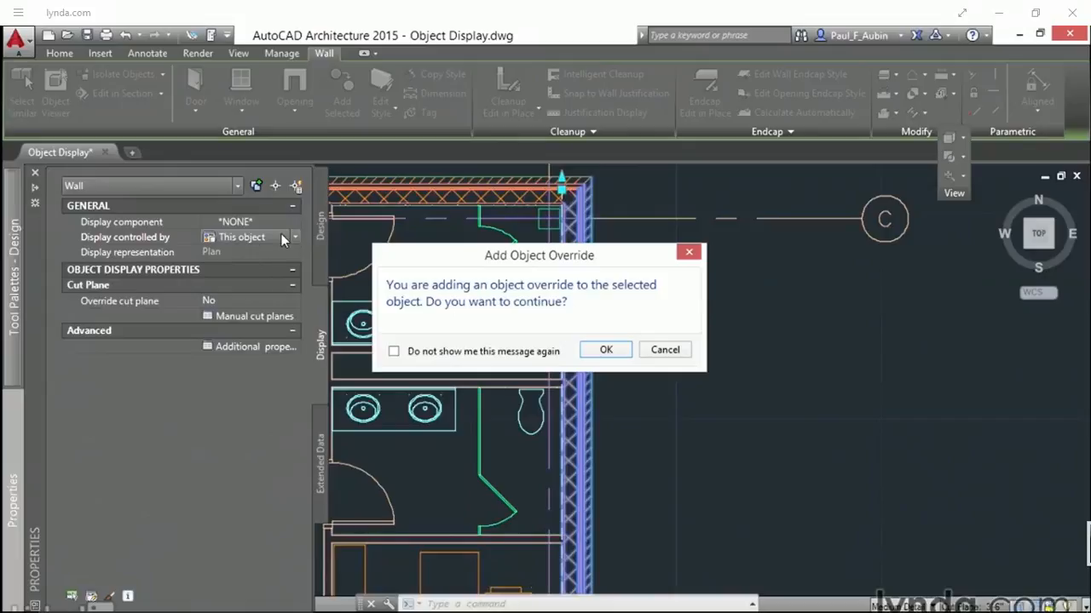
pyautogui.click(605, 350)
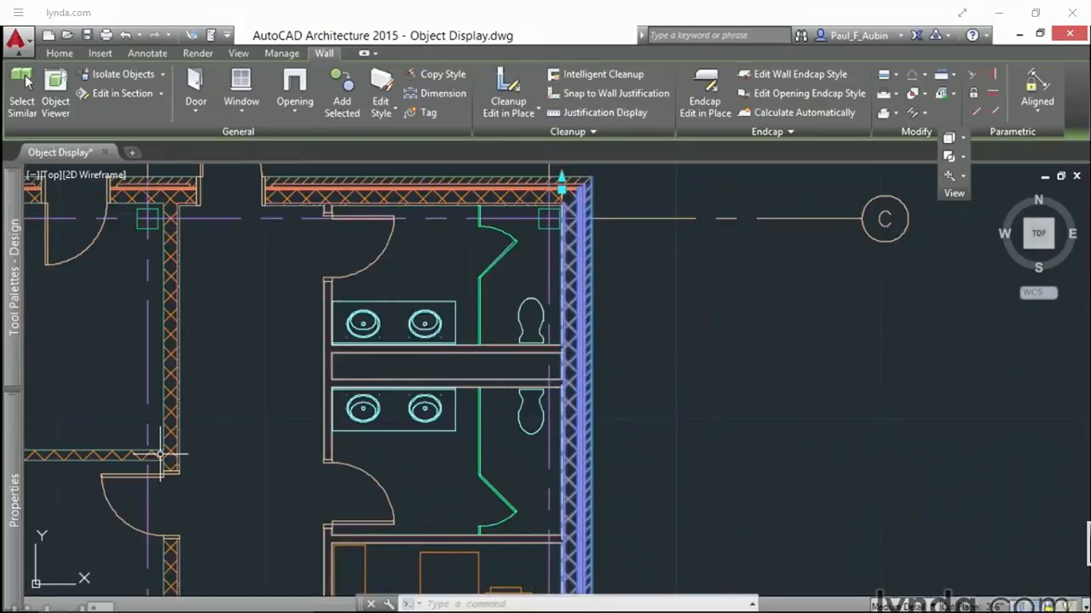
# Step: Override the cut plane of the restroom exterior wall and set its height to 5'-0"
pyautogui.moveTo(19, 455)
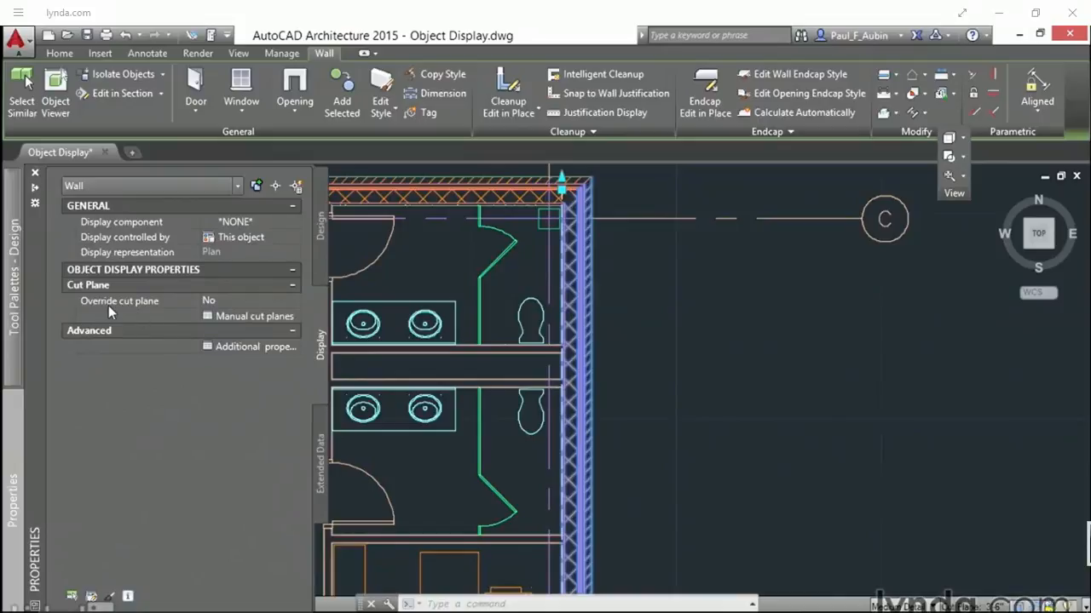
pyautogui.click(251, 300)
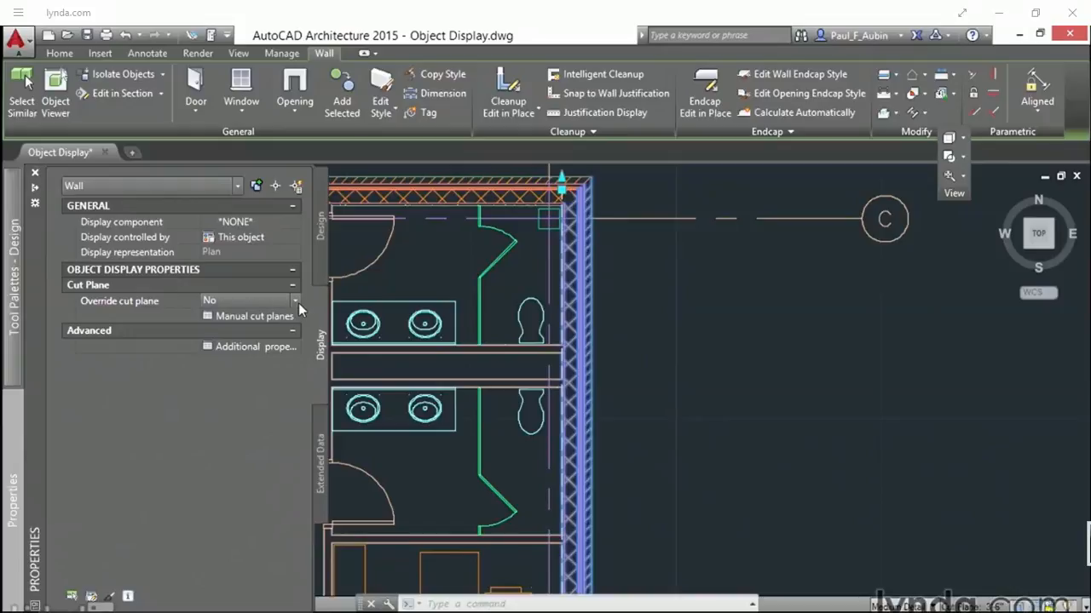
pyautogui.click(294, 301)
pyautogui.click(234, 314)
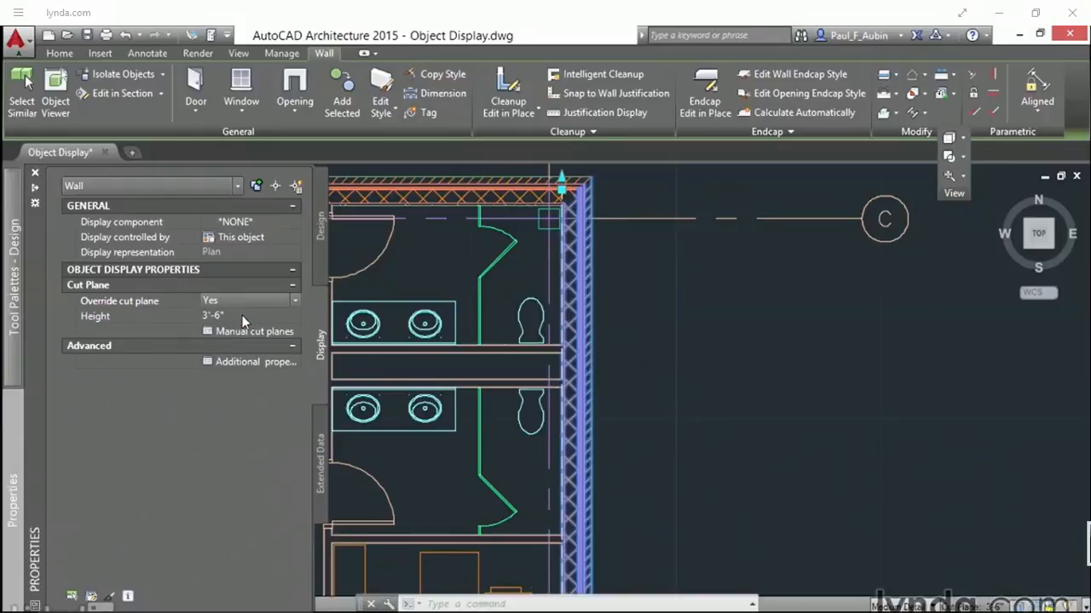
pyautogui.click(242, 316)
pyautogui.write("5'")
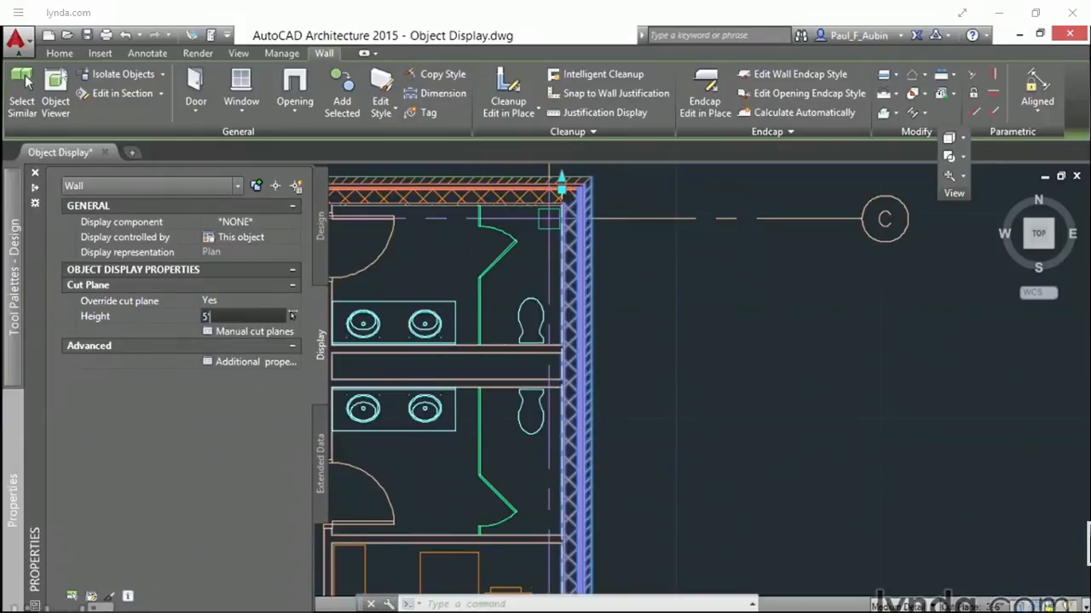
pyautogui.press('Return')
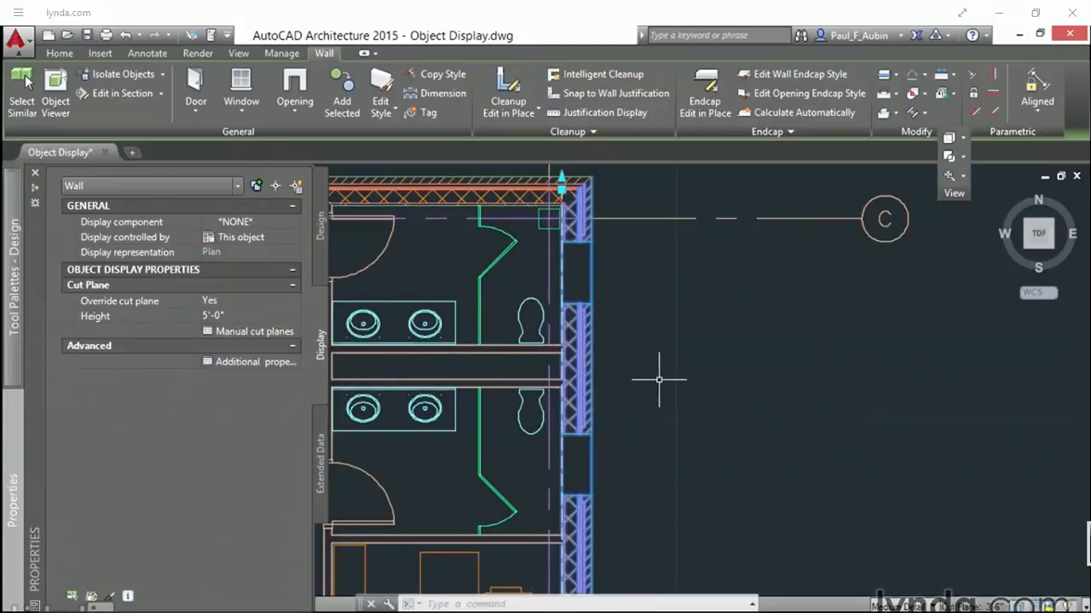
pyautogui.press('Escape')
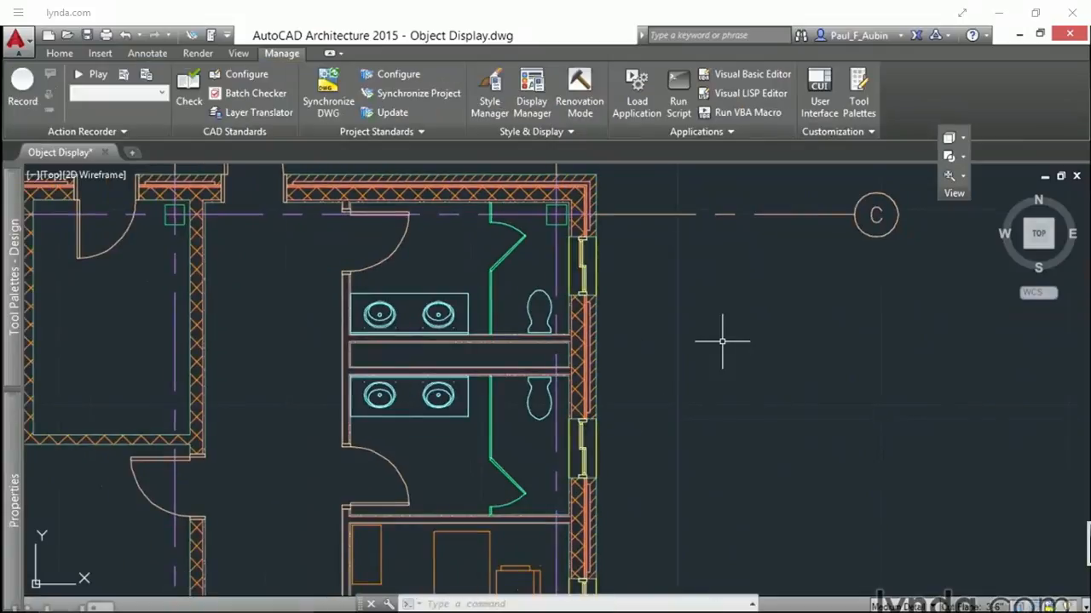